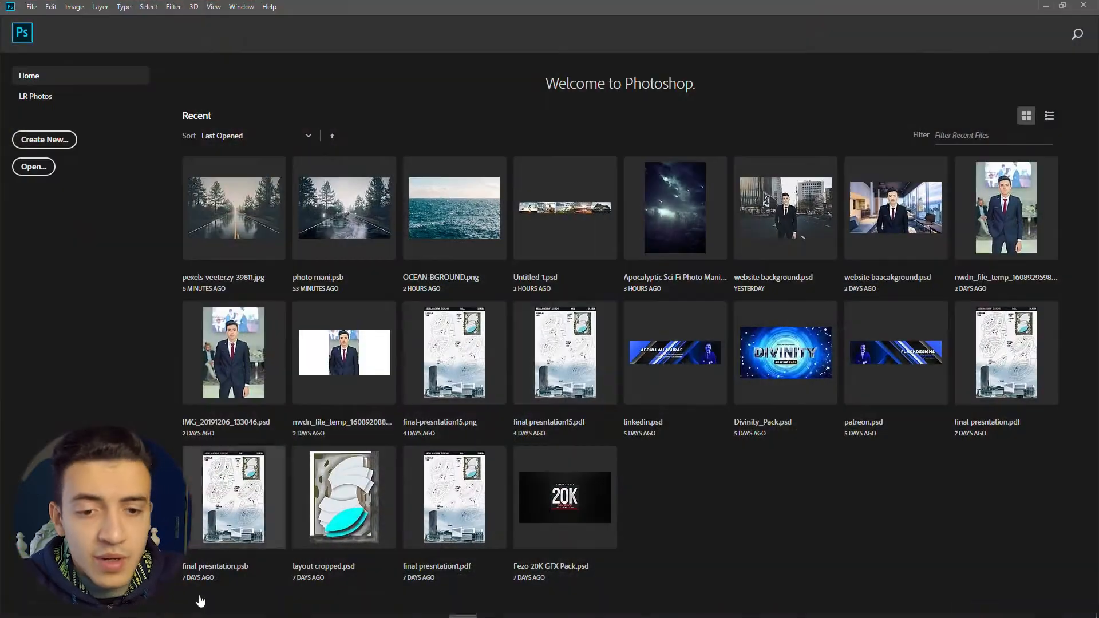
Open the wet forest road photo pexels-veeterzy-39811.jpg from the file folder as a new Photoshop document.
key("alt+Tab")
left_click_drag(386, 161, 396, 123)
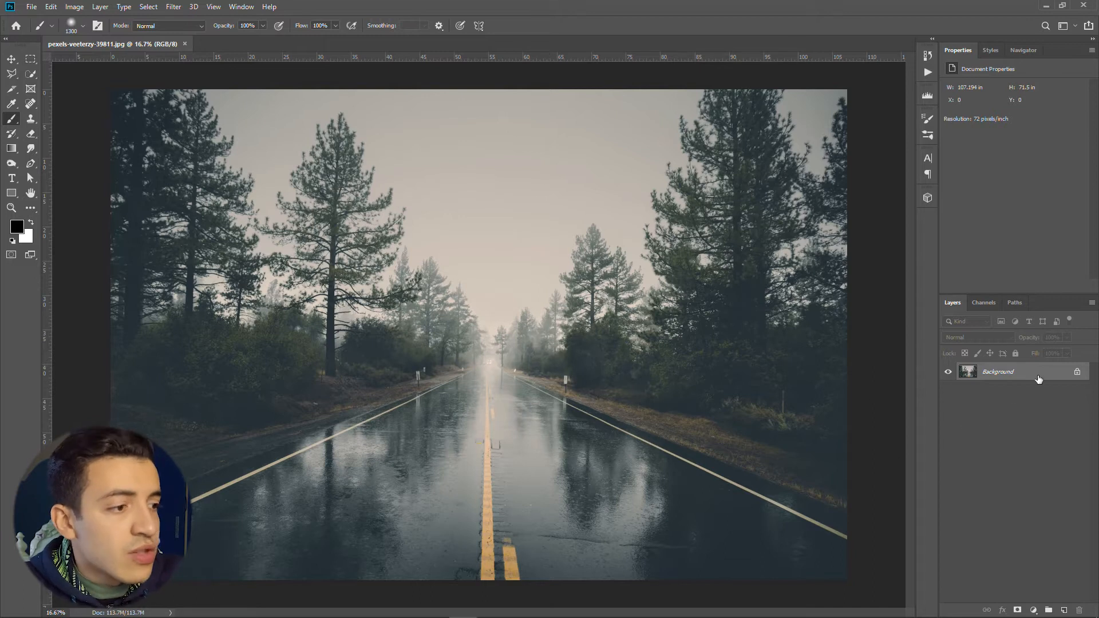
left_click(1078, 373)
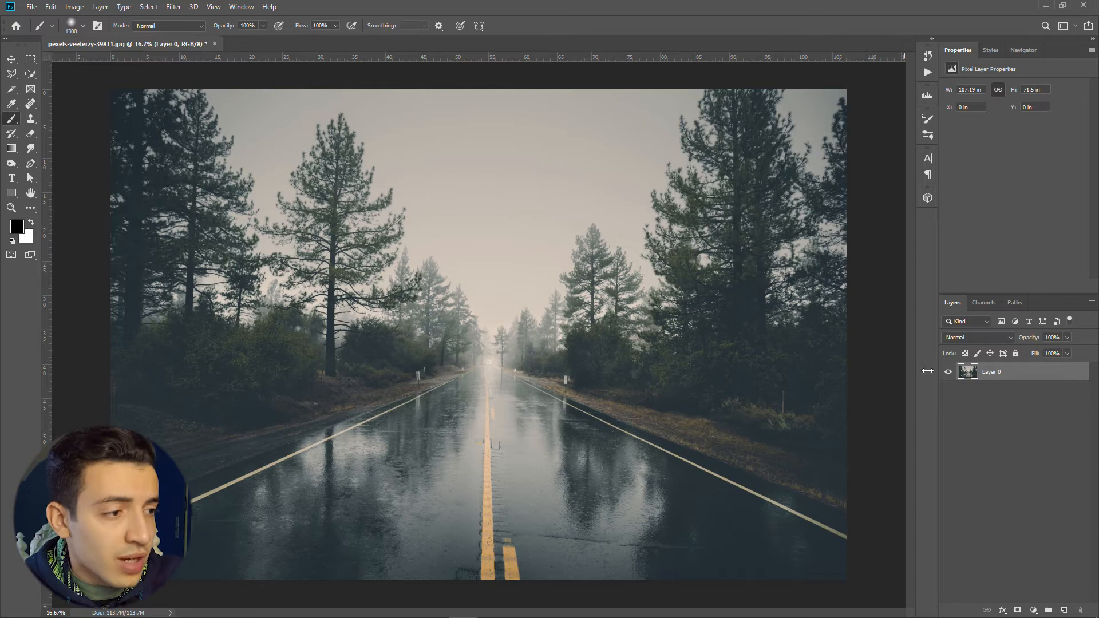
key("ctrl+z")
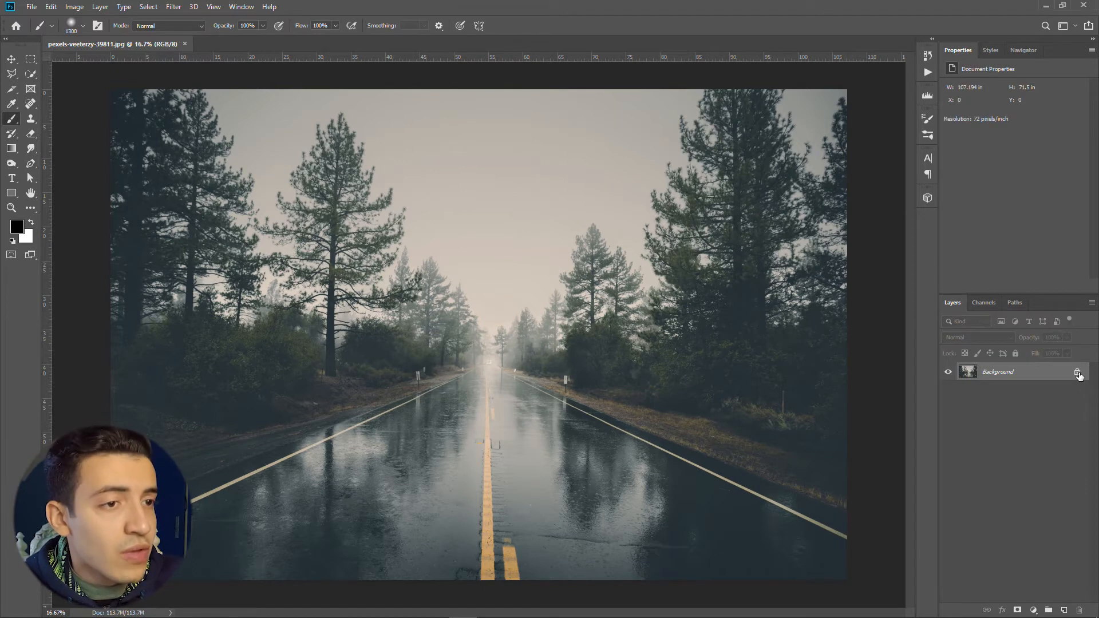
left_click(1078, 374)
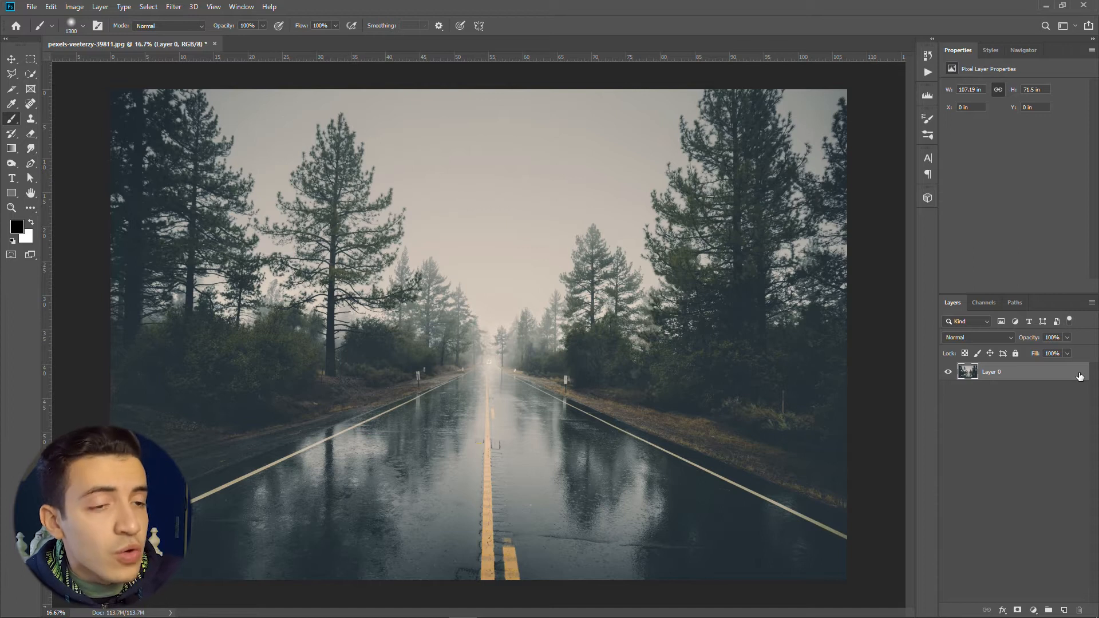
key("ctrl+z")
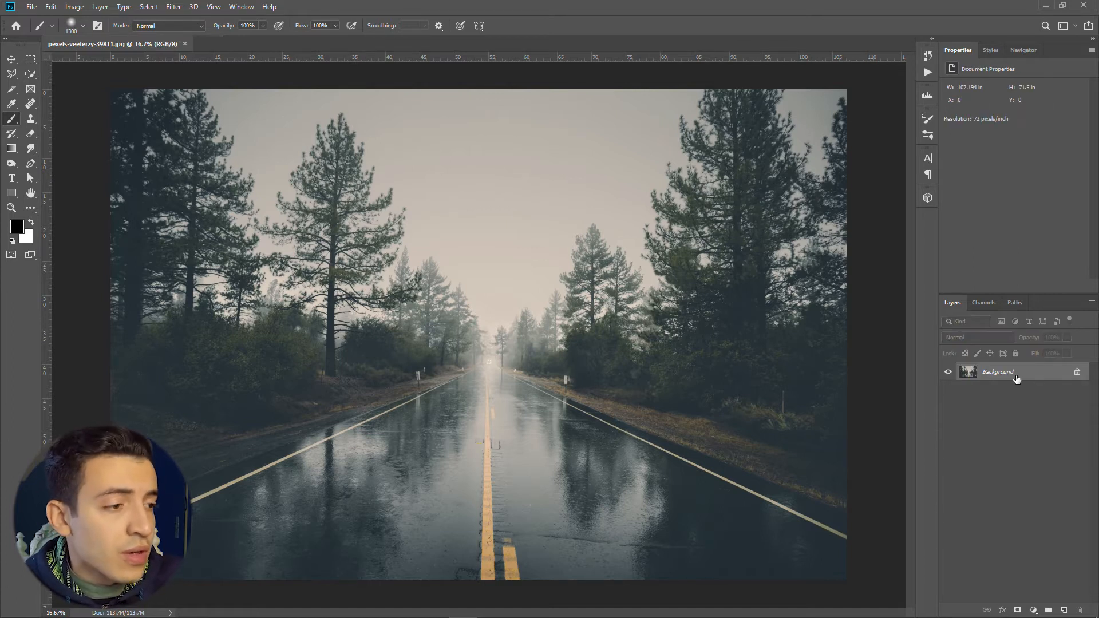
Convert the locked Background into a regular layer, keeping the name Layer 0.
double_click(1017, 379)
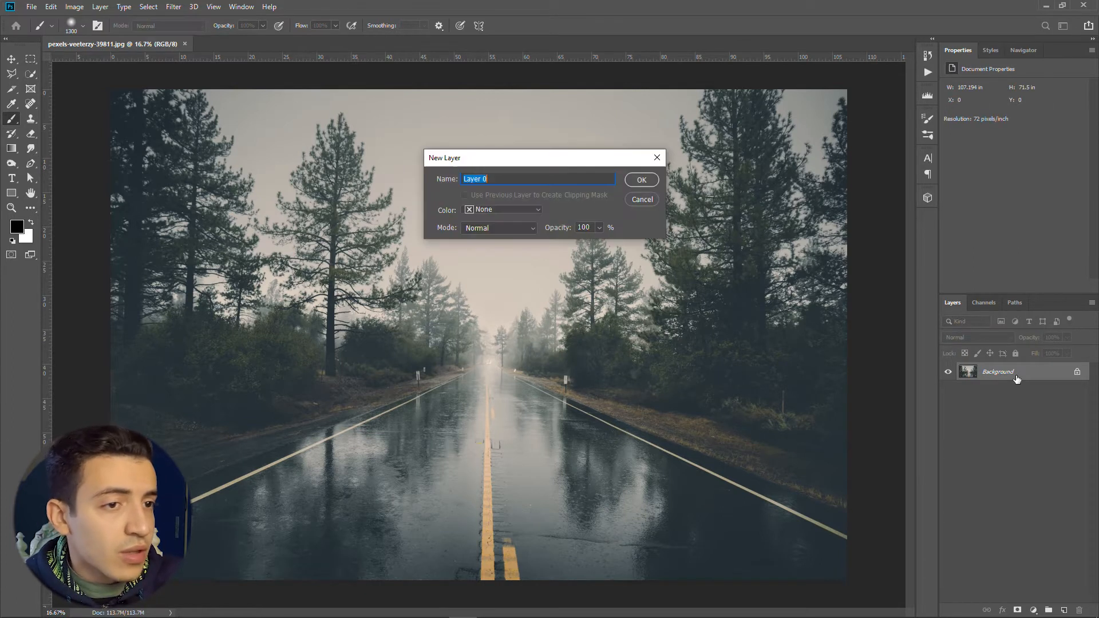
left_click(636, 181)
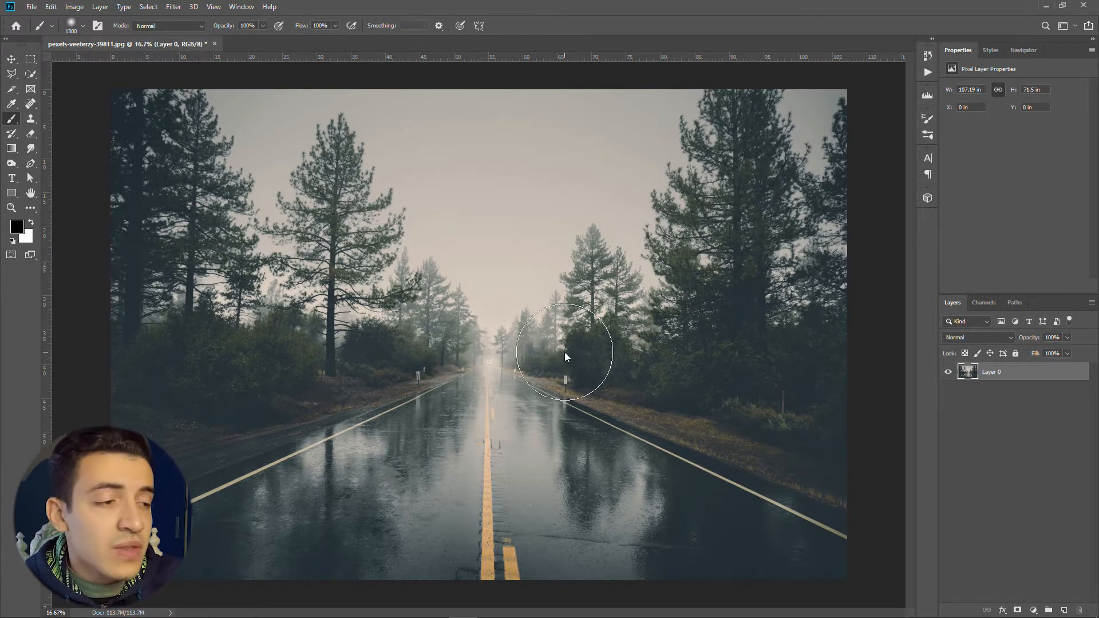
Place the OCEAN-BGROUND image above the road photo and scale it to about 264% so it covers the canvas.
key("alt+Tab")
left_click_drag(263, 162, 488, 337)
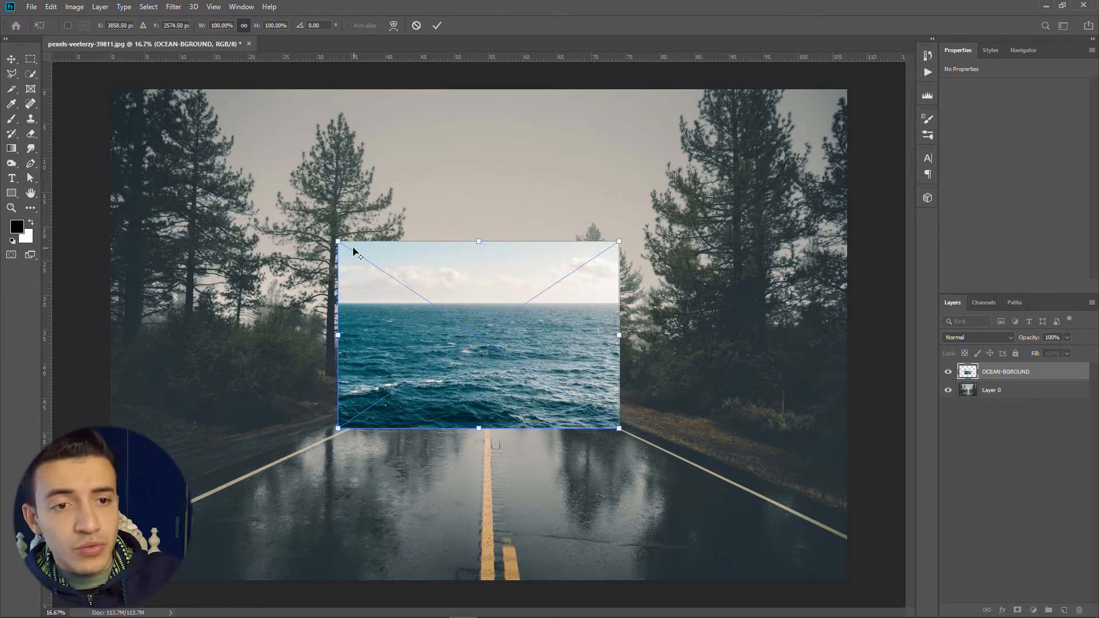
left_click_drag(338, 244, 132, 56)
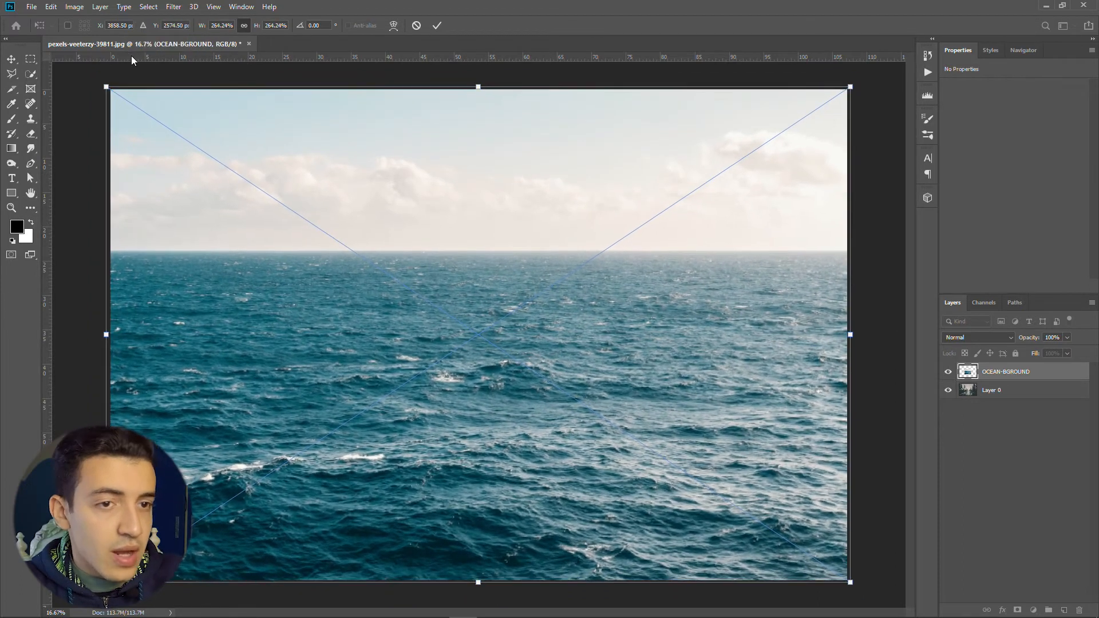
key("b")
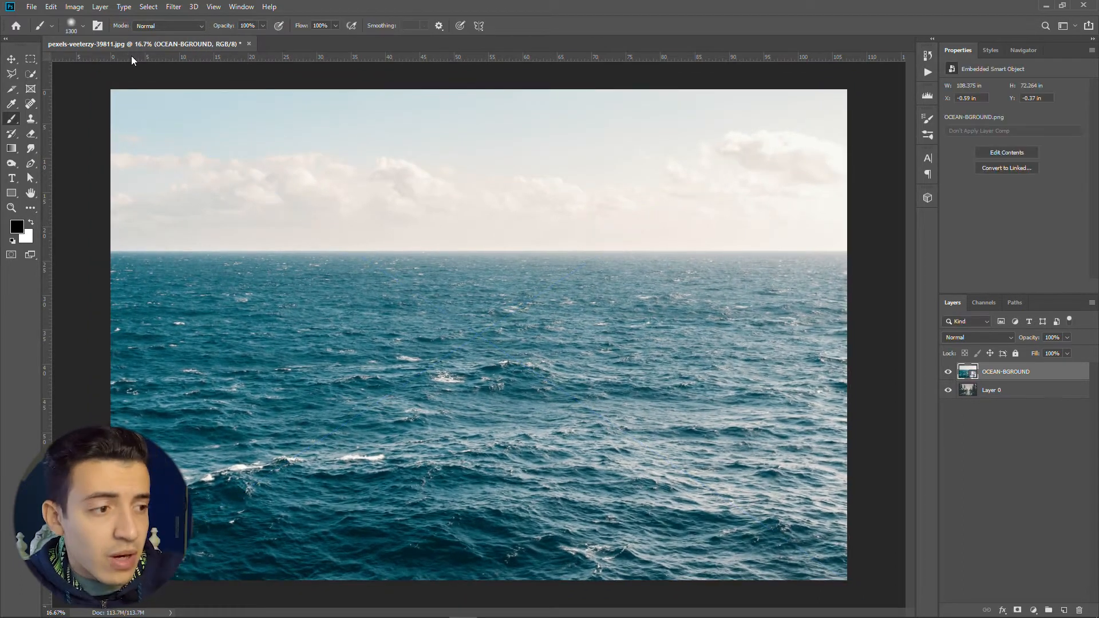
Rasterize the OCEAN-BGROUND layer and add a black layer mask that hides it completely.
right_click(1038, 375)
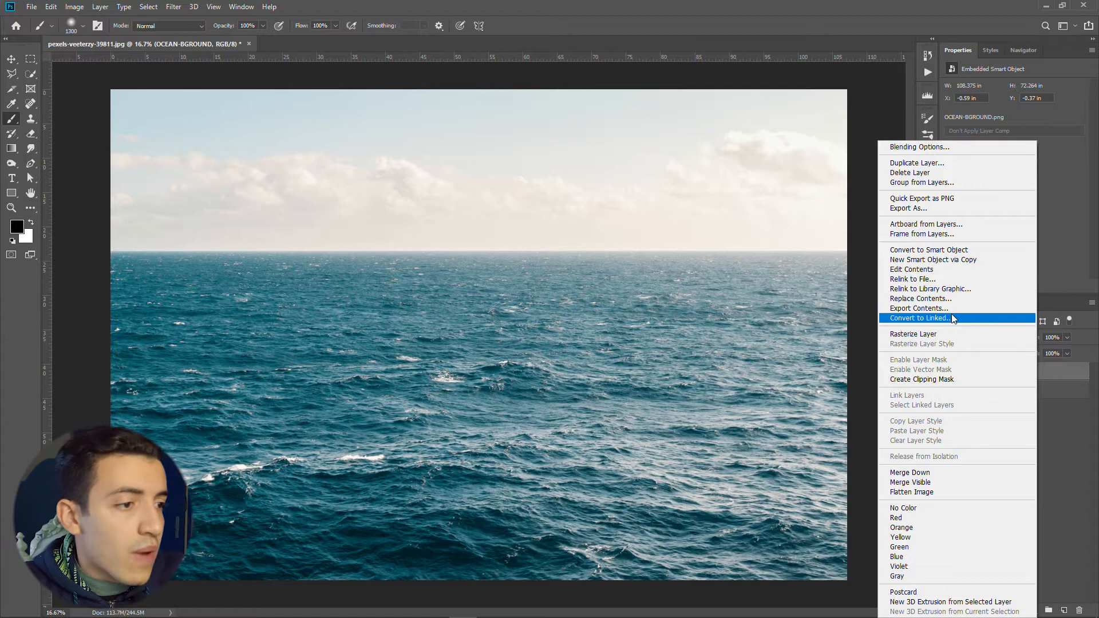
left_click(950, 334)
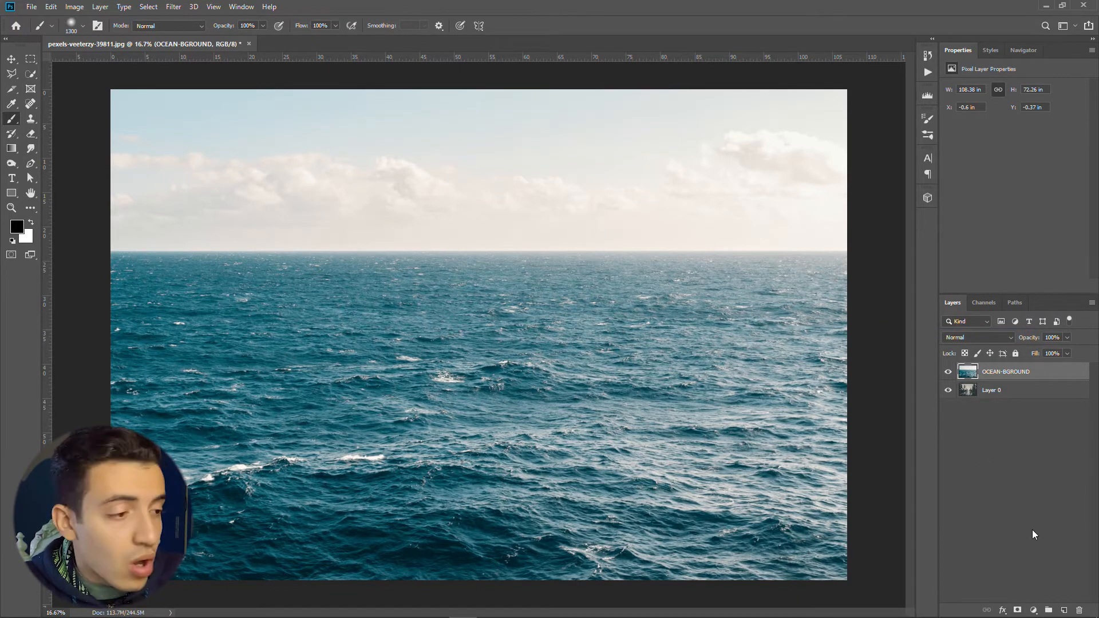
left_click(1017, 611, "alt")
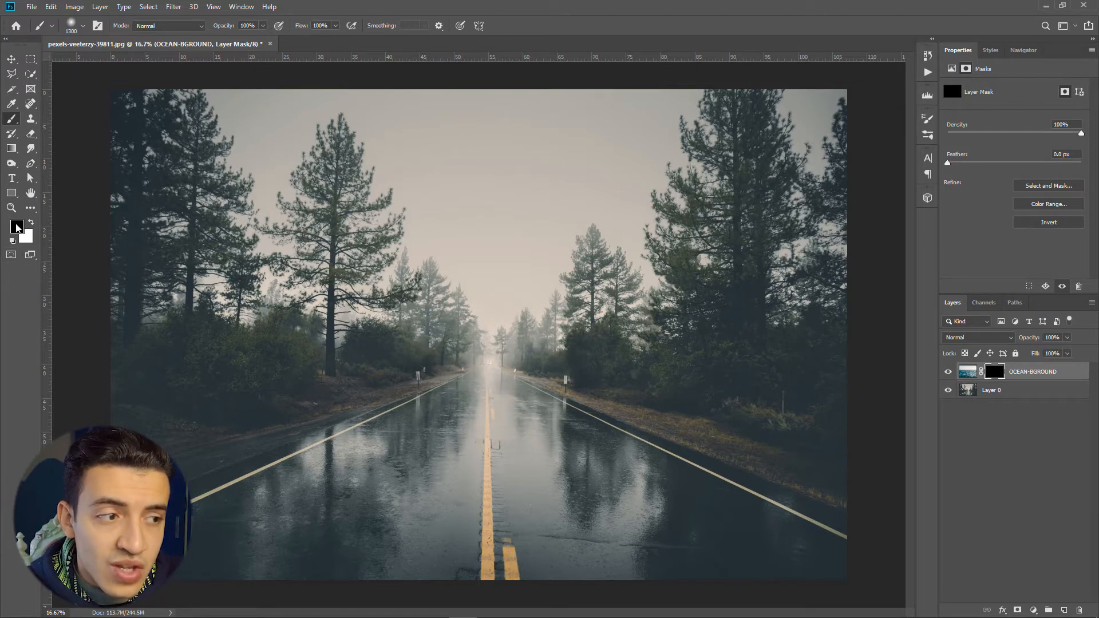
Paint white on the ocean layer's mask with the soft 1300 px brush to reveal the water over the whole road.
key("x")
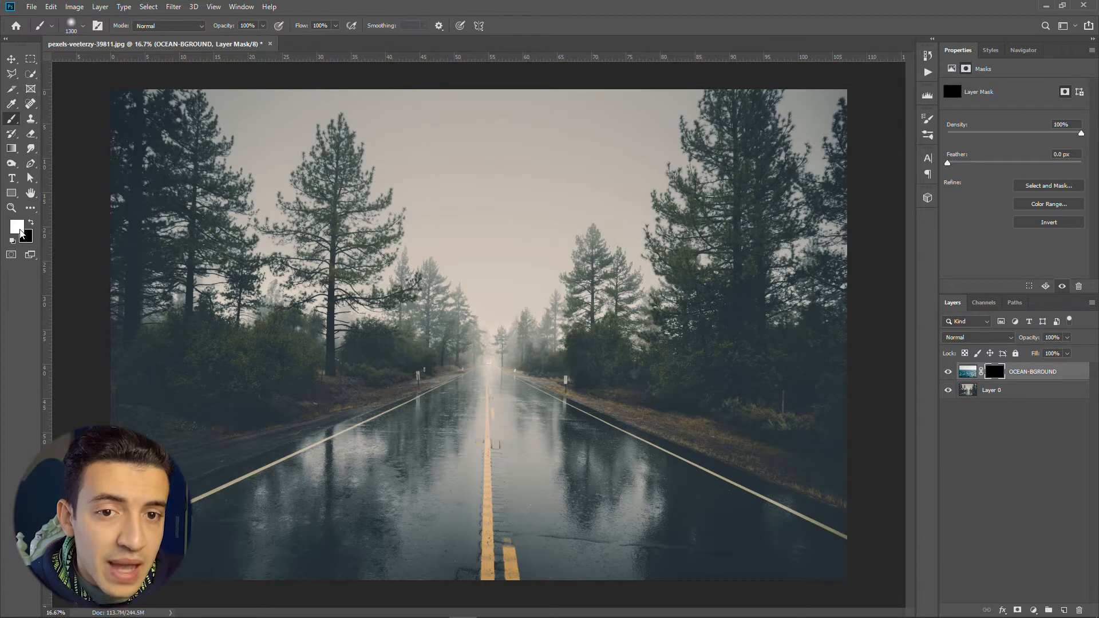
mouse_move(502, 471)
left_mouse_down()
mouse_move(473, 476)
mouse_move(418, 526)
mouse_move(314, 547)
mouse_move(410, 573)
mouse_move(581, 583)
mouse_move(623, 559)
mouse_move(658, 594)
mouse_move(491, 557)
left_mouse_up()
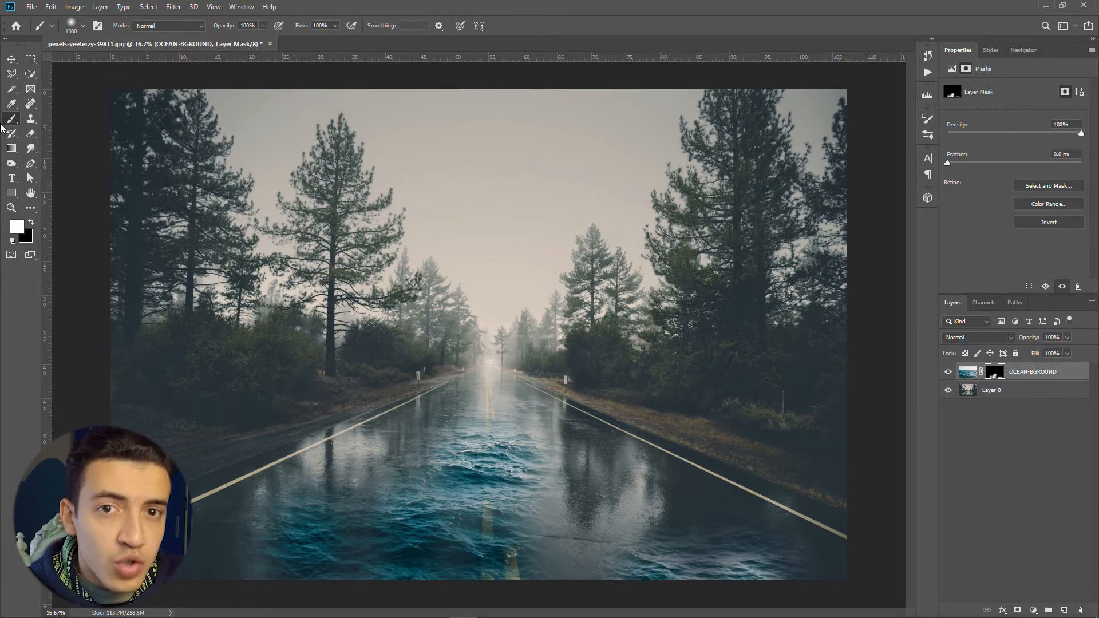
mouse_move(475, 504)
left_mouse_down()
mouse_move(564, 515)
mouse_move(704, 581)
mouse_move(687, 551)
mouse_move(492, 438)
mouse_move(449, 497)
mouse_move(379, 497)
mouse_move(257, 534)
mouse_move(475, 414)
mouse_move(458, 438)
mouse_move(824, 590)
mouse_move(465, 487)
left_mouse_up()
Paint black on the mask with a 1000 px brush to remove the water spilling over the road's left shoulder.
key("bracketleft")
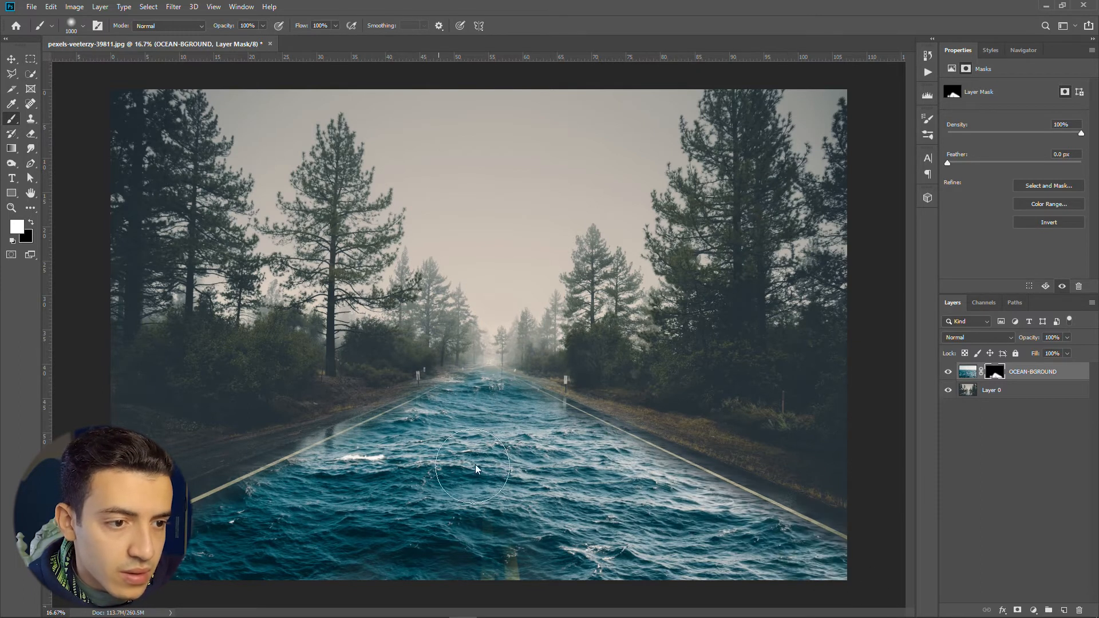
scroll(446, 373, "up", 6)
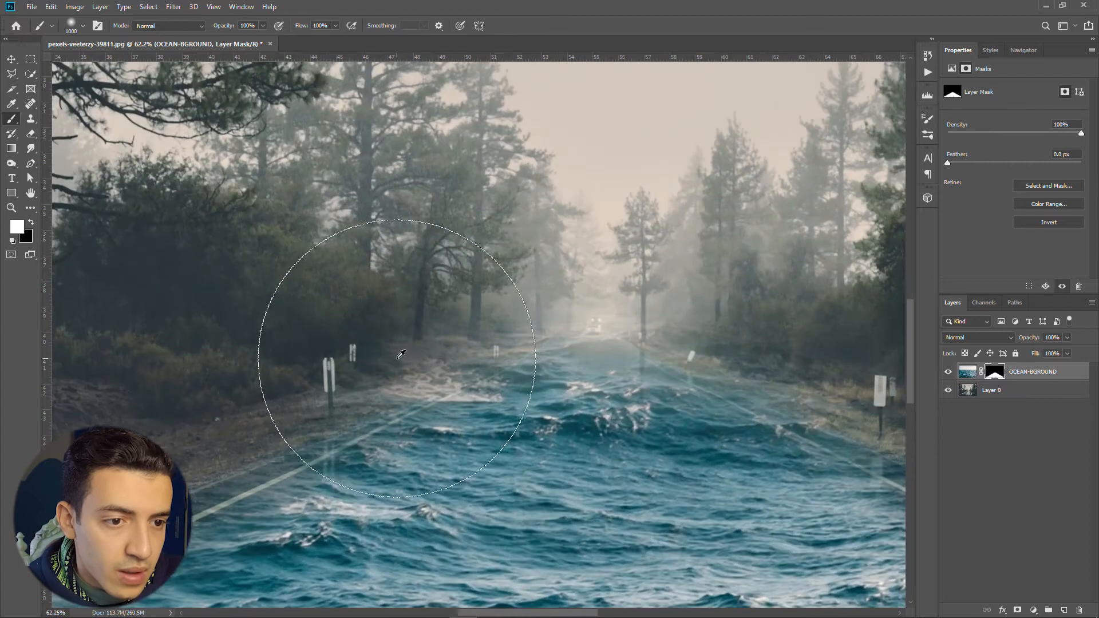
key("x")
left_click_drag(275, 295, 284, 315)
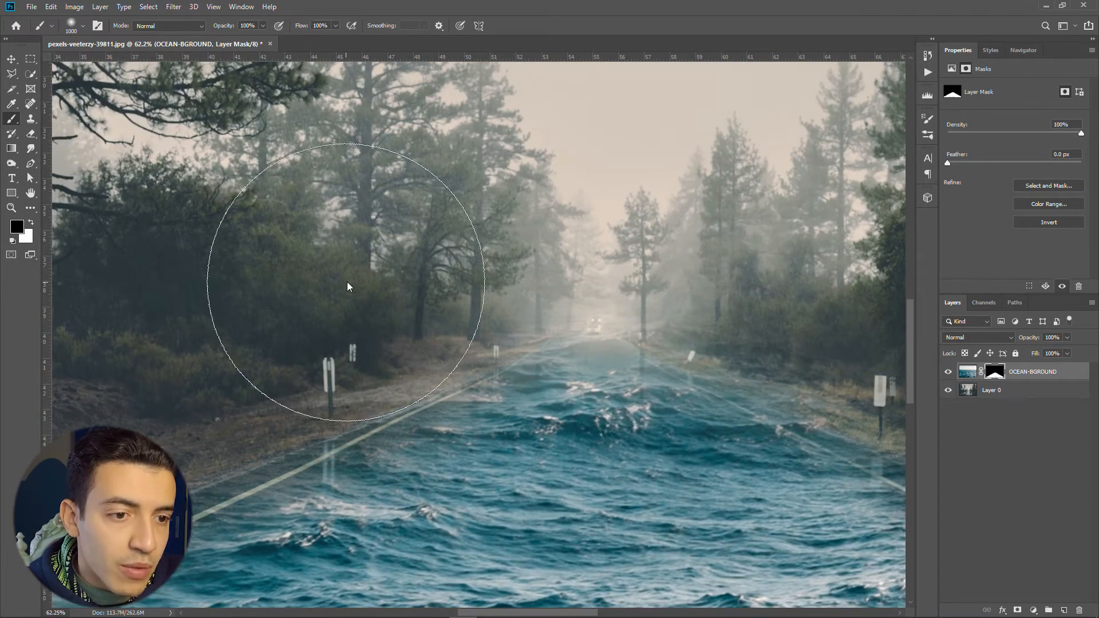
scroll(472, 263, "down", 3)
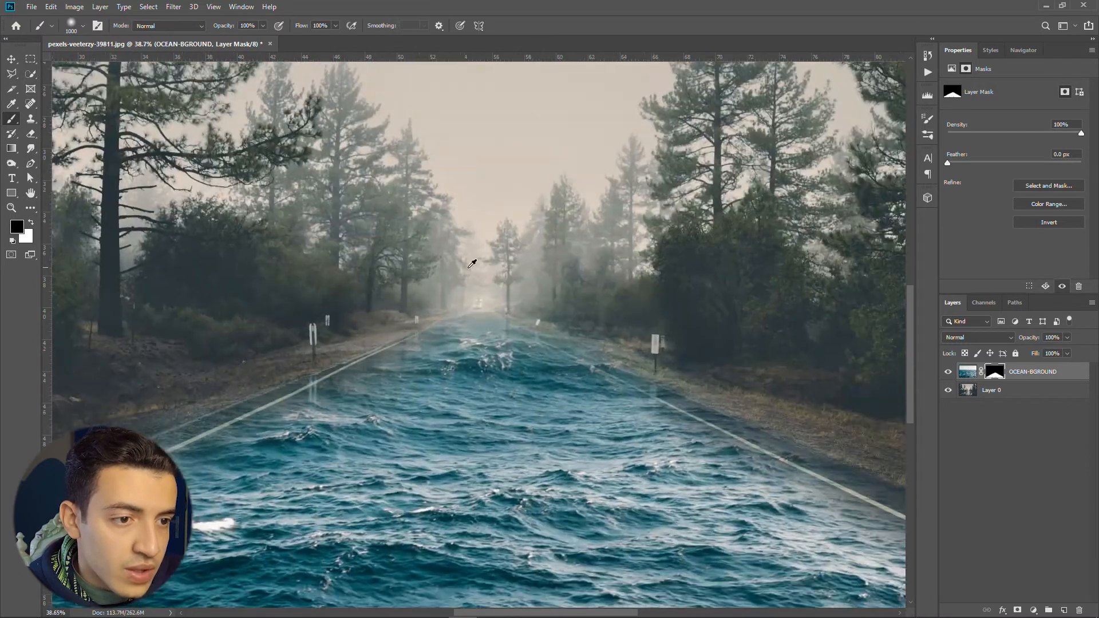
Reduce the brush to 300 px and paint white on the mask to refine the water along the road's edges.
scroll(472, 263, "up", 3)
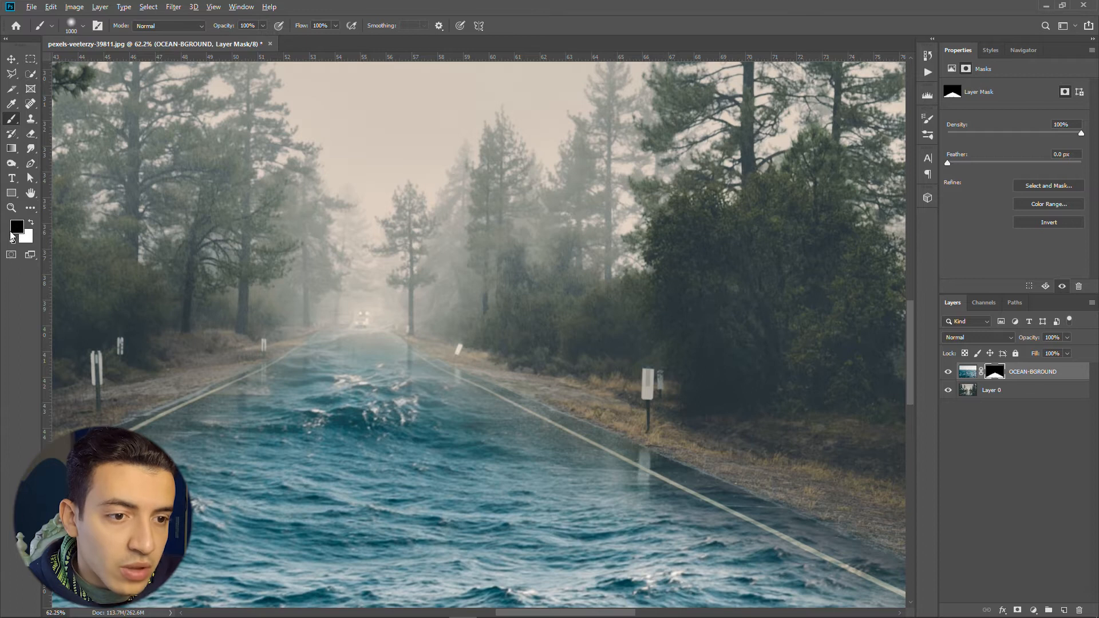
key("bracketleft")
key("bracketleft")
key("bracketleft")
key("bracketleft")
key("bracketleft")
key("bracketleft")
key("bracketleft")
key("x")
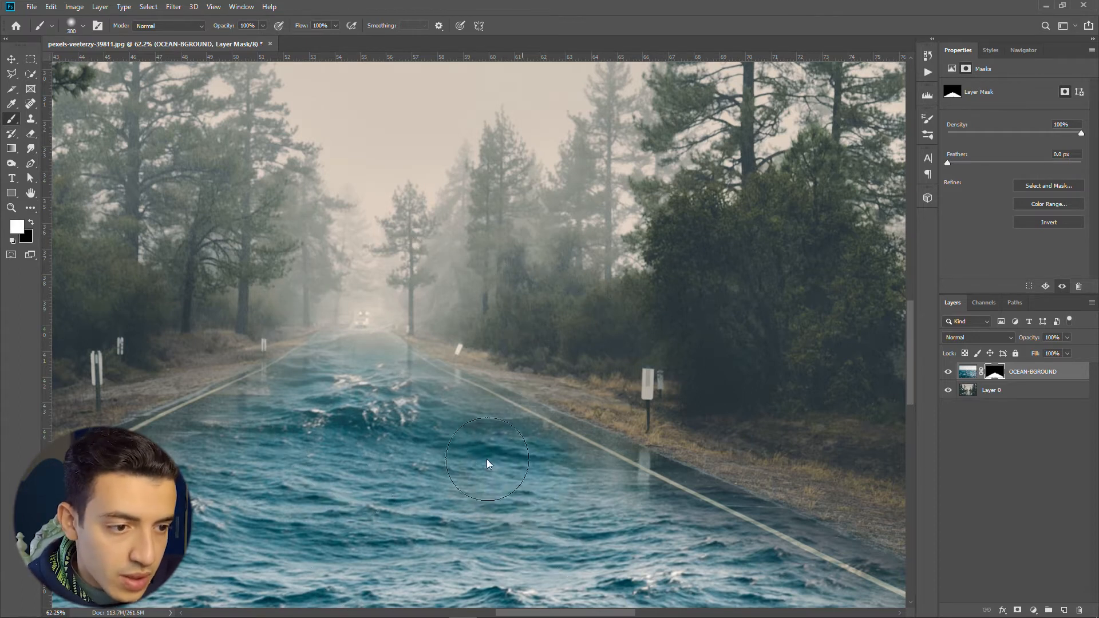
mouse_move(166, 467)
left_mouse_down()
mouse_move(307, 417)
mouse_move(392, 424)
mouse_move(449, 463)
mouse_move(372, 395)
mouse_move(433, 407)
mouse_move(280, 494)
left_mouse_up()
scroll(296, 319, "down", 5)
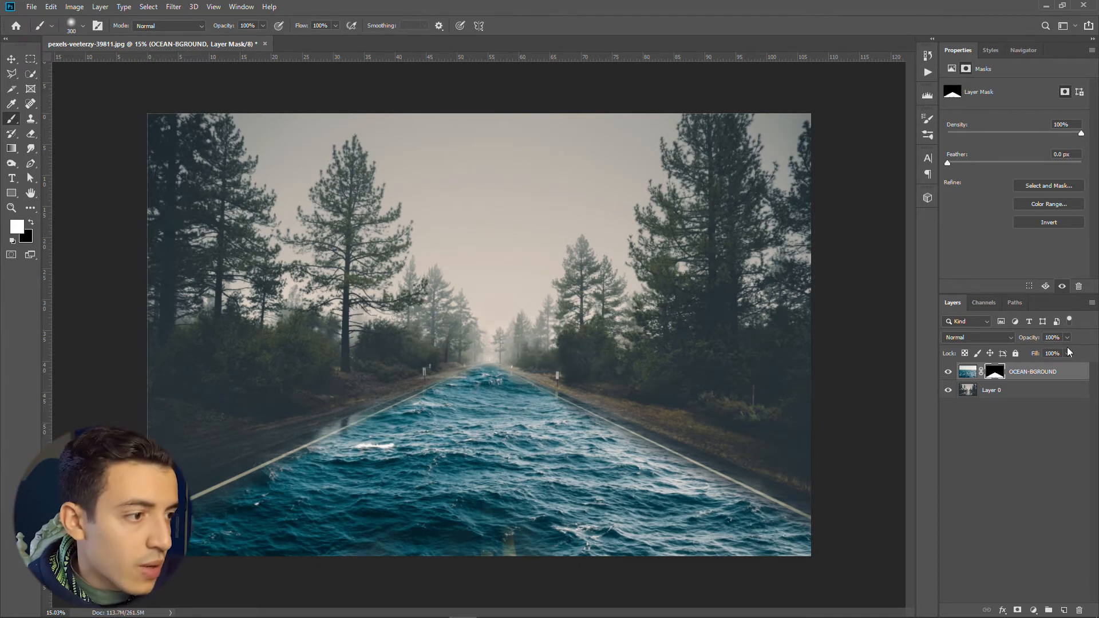
Set the OCEAN-BGROUND layer's blend mode to Soft Light.
left_click(994, 337)
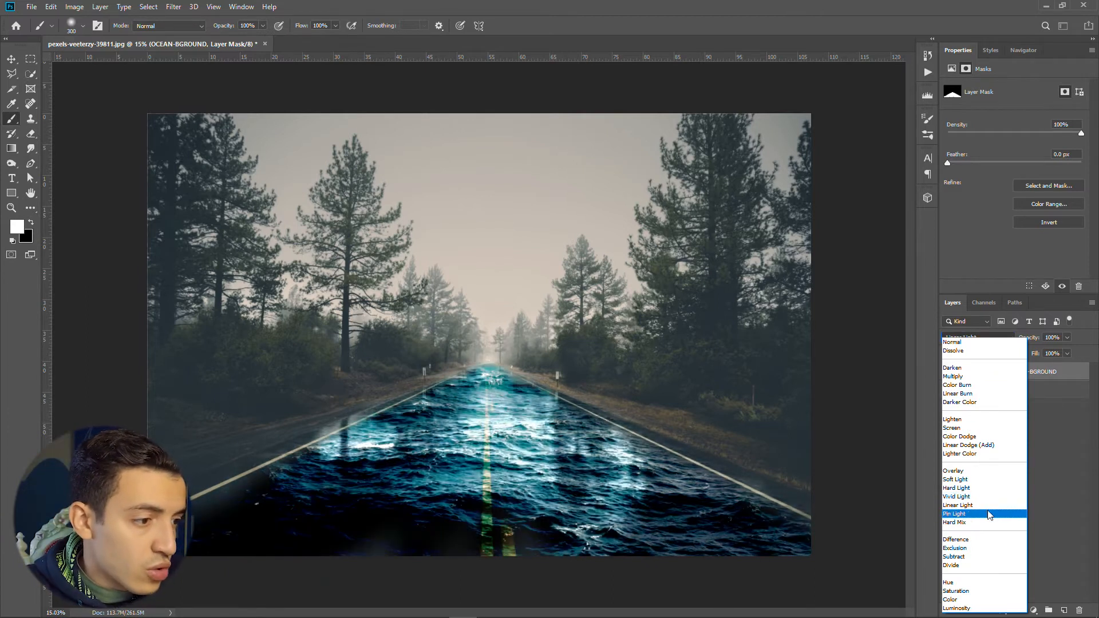
left_click(978, 480)
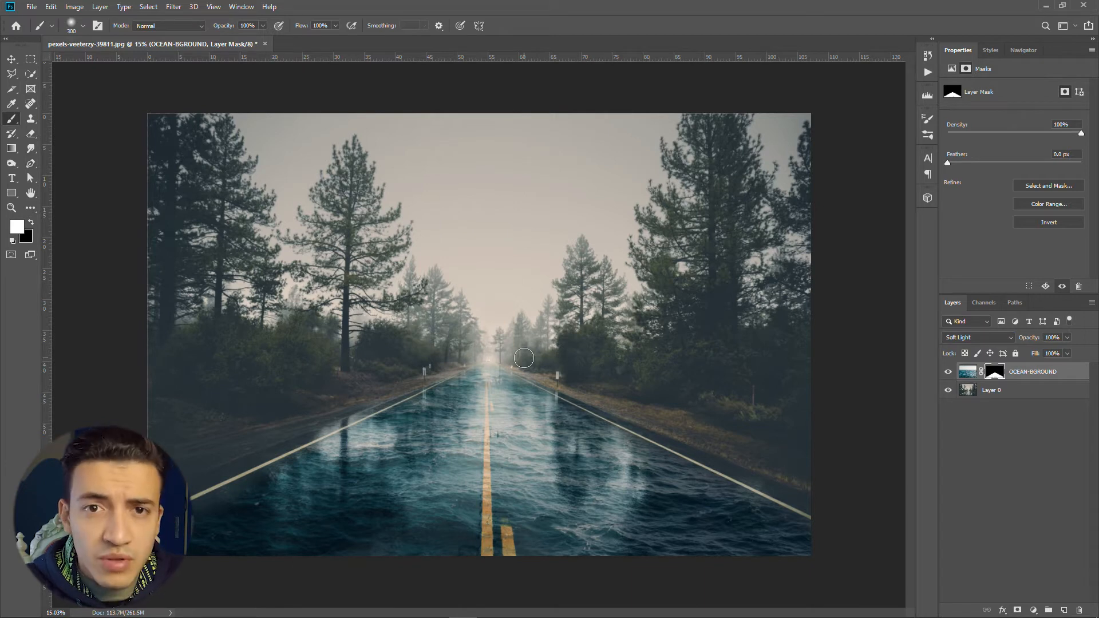
Add a Hue/Saturation adjustment layer above OCEAN-BGROUND and enable Colorize.
left_click(967, 372)
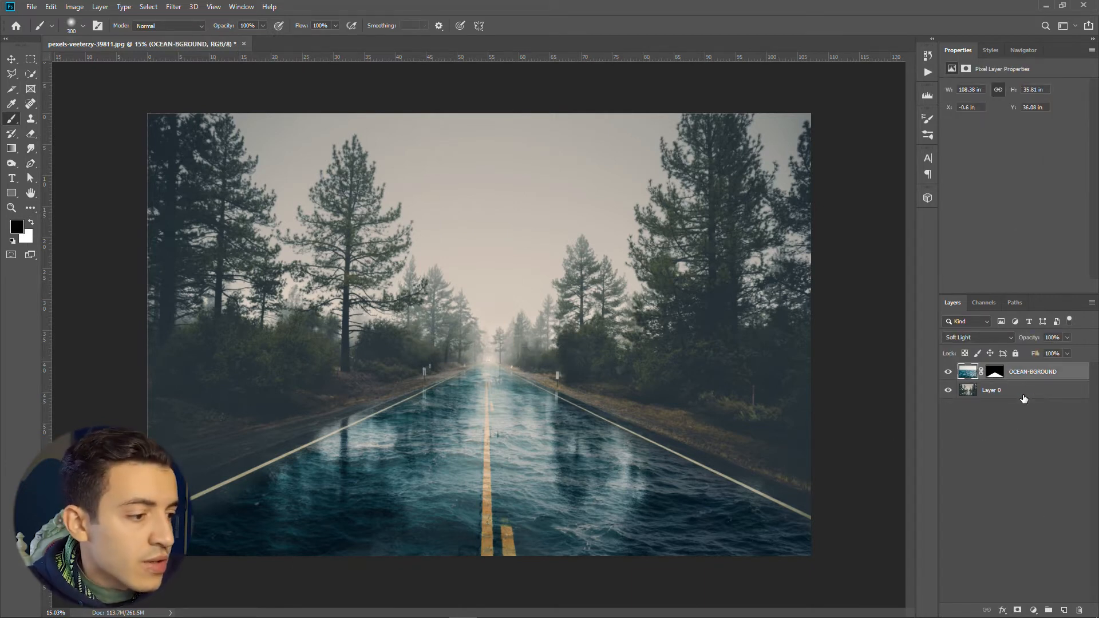
left_click(1033, 612)
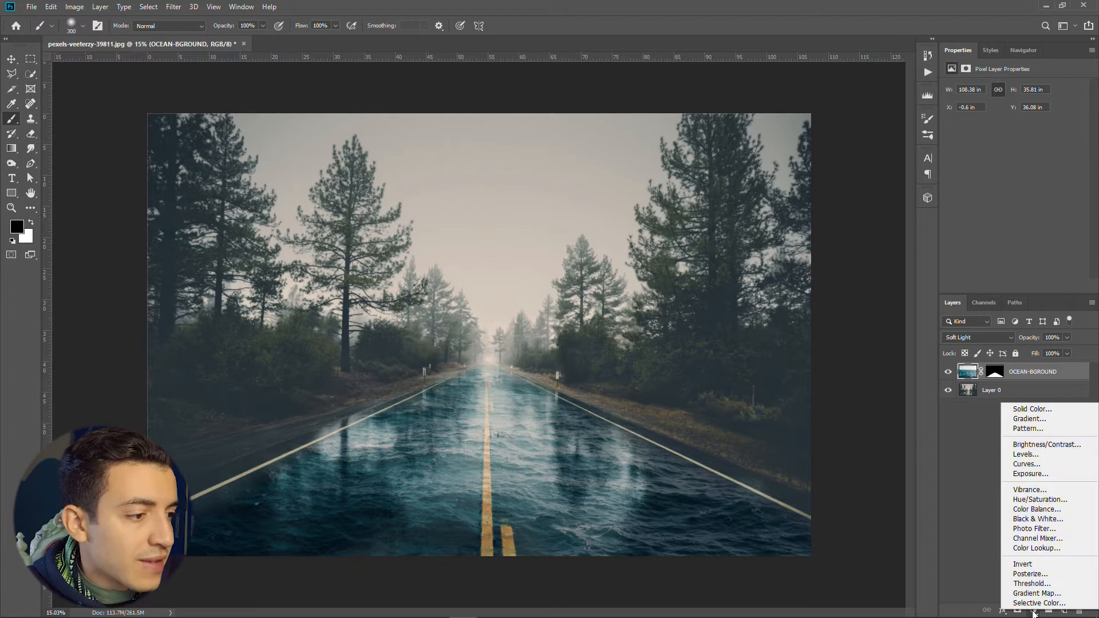
left_click(1047, 501)
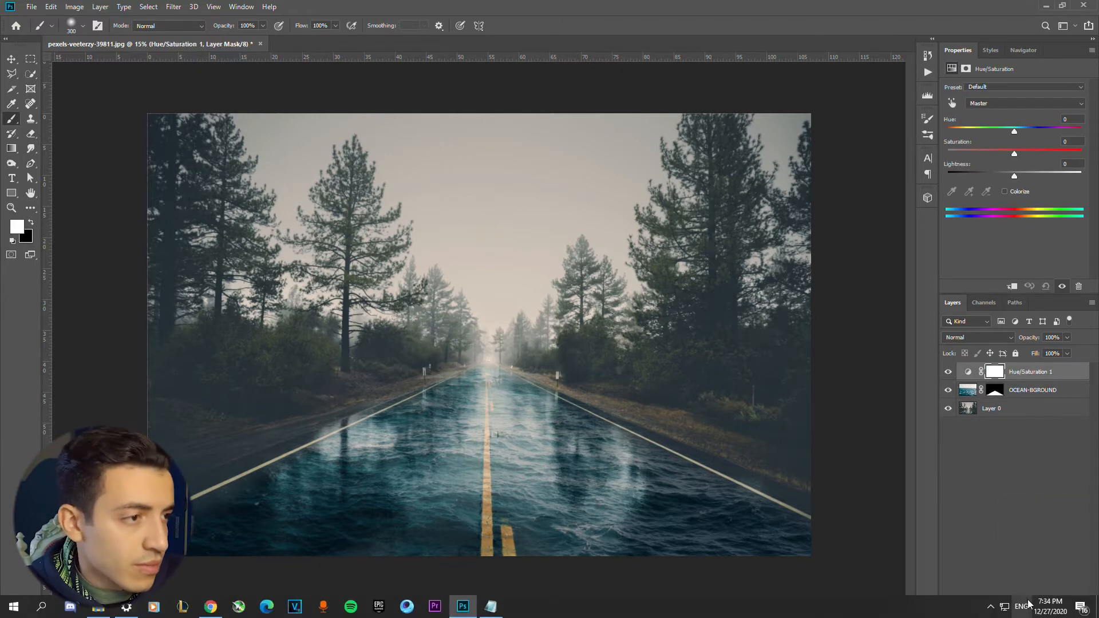
left_click(1021, 475)
left_click(1039, 372)
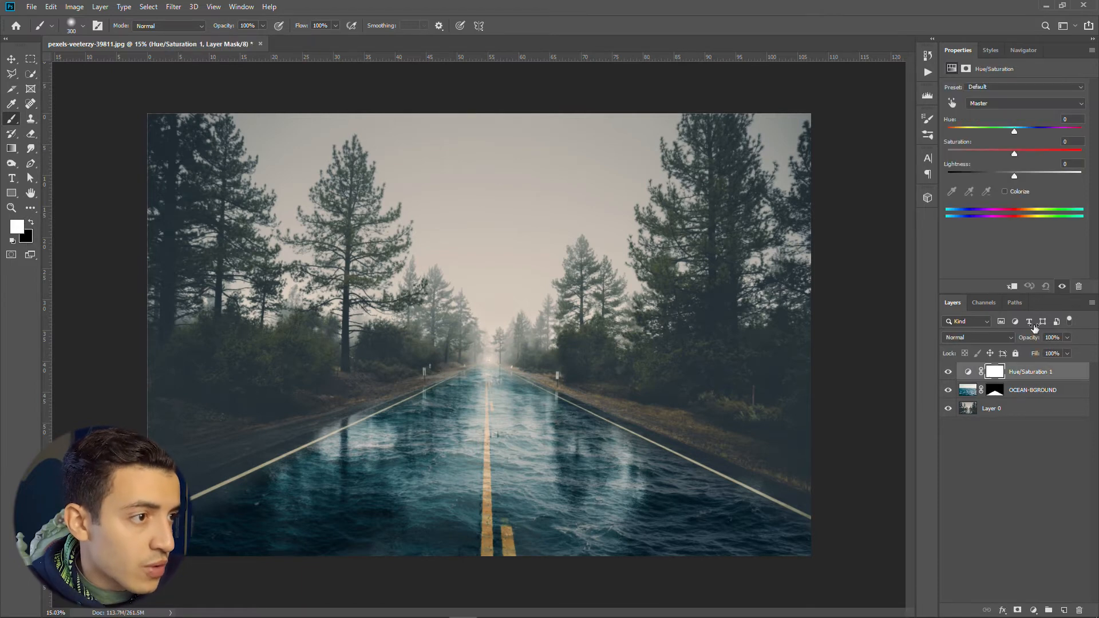
left_click(1005, 192)
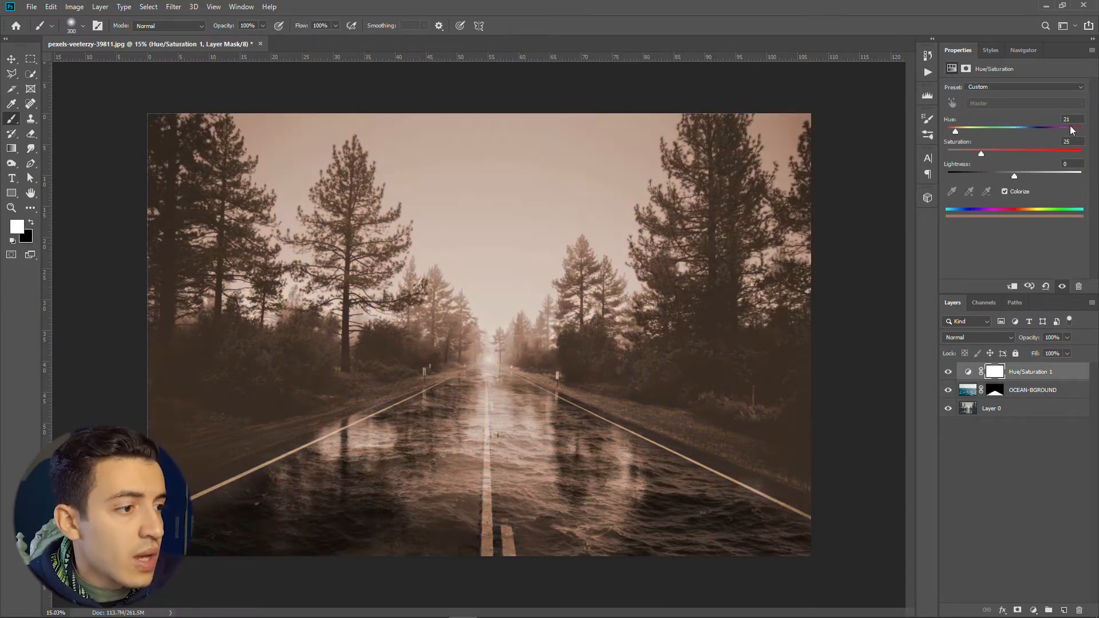
Clip the Hue/Saturation adjustment to the OCEAN-BGROUND layer so only the water is affected.
left_click(1013, 286)
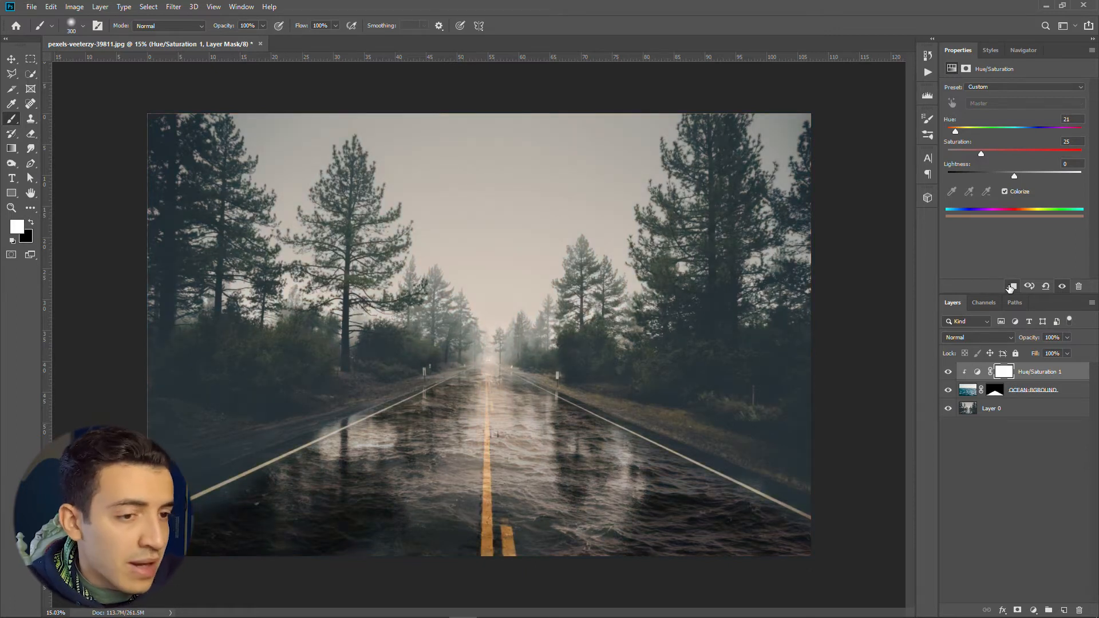
left_click(1017, 380, "alt")
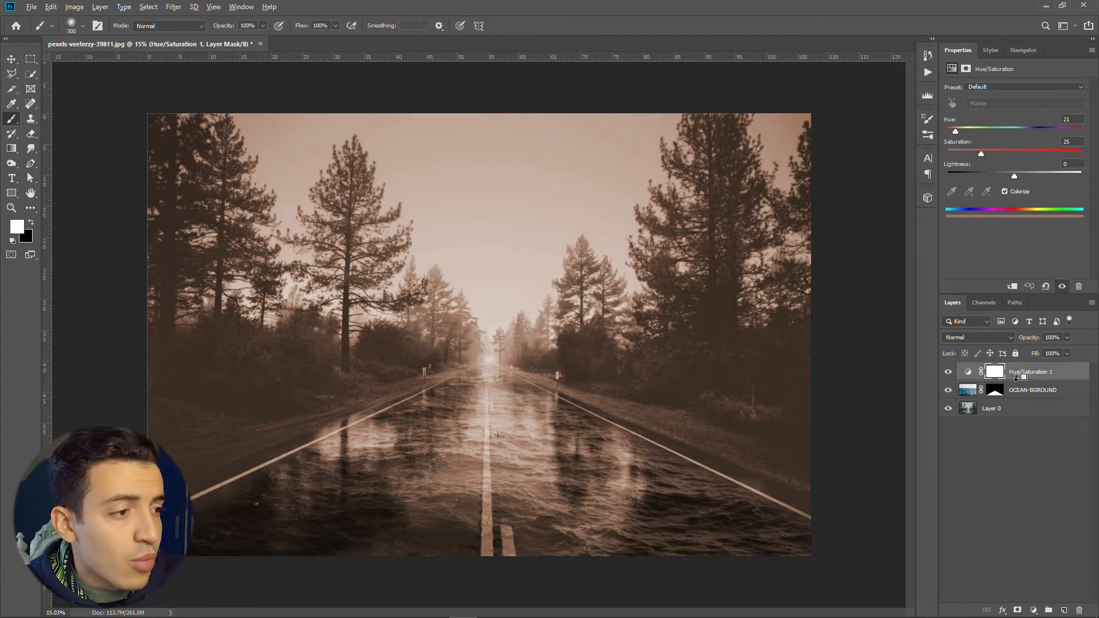
left_click(1017, 379, "alt")
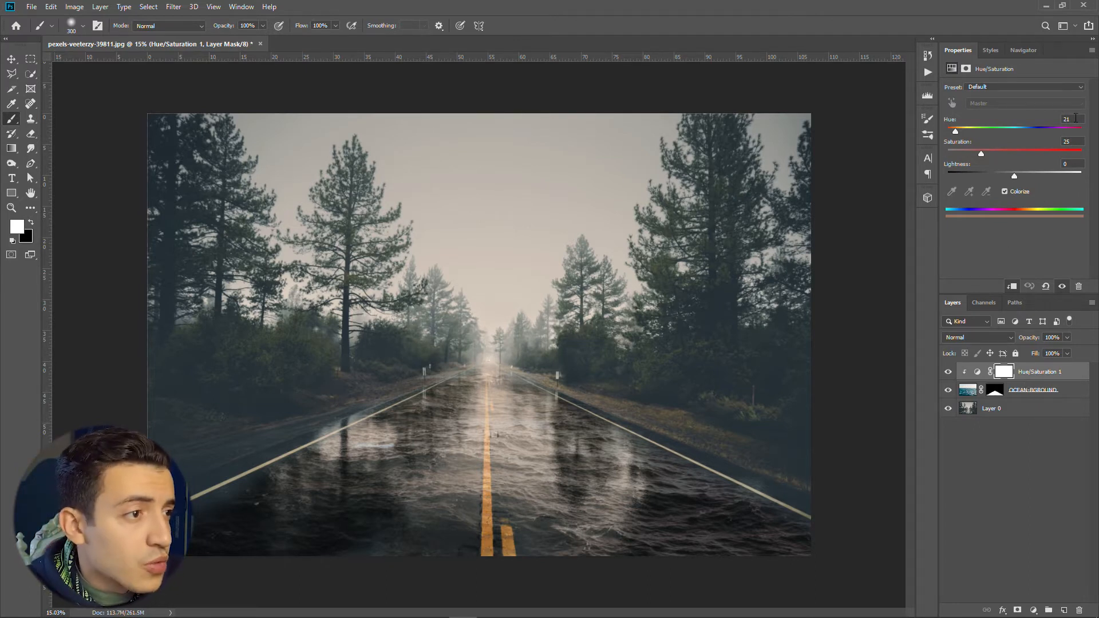
Set the adjustment's Hue to 39, Saturation to 12 and Lightness to 7, and switch to the Notepad notes.
type("39")
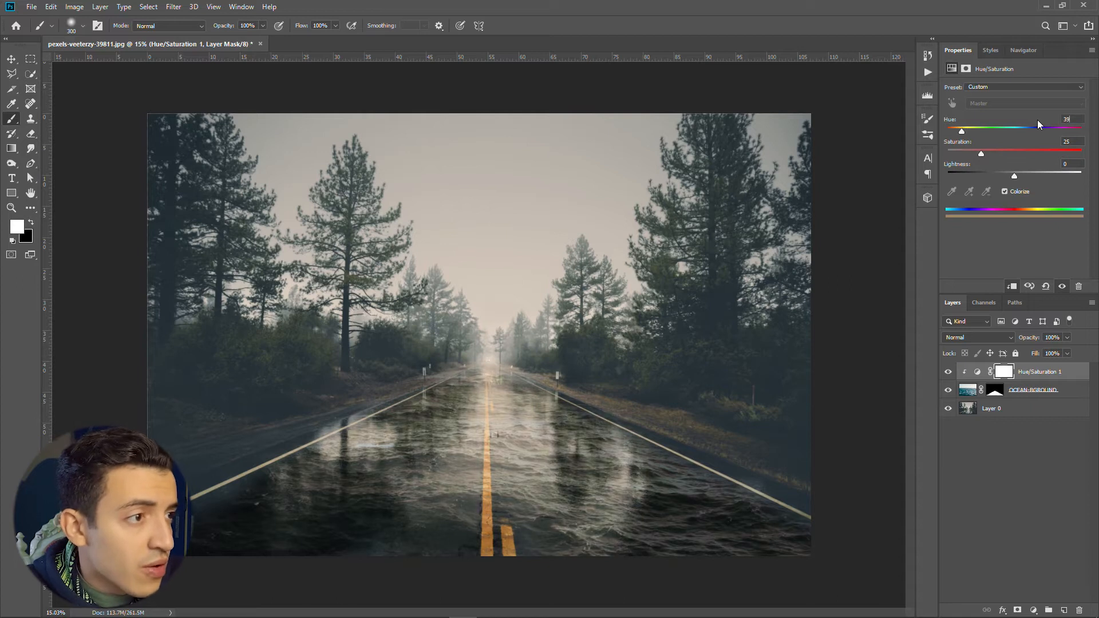
key("Tab")
type("1")
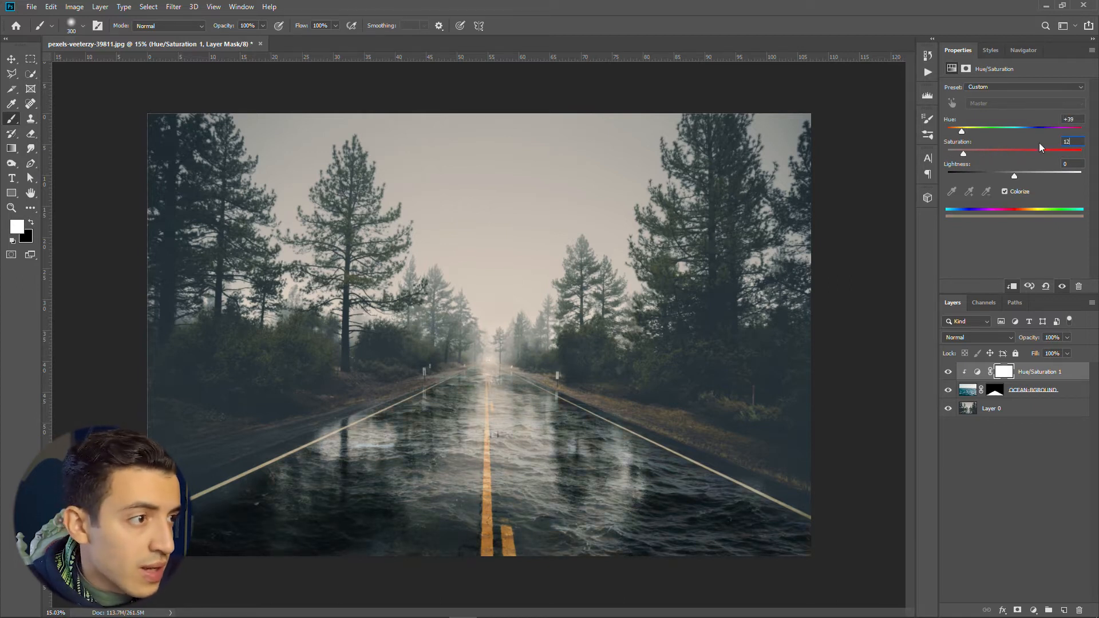
key("alt+Tab")
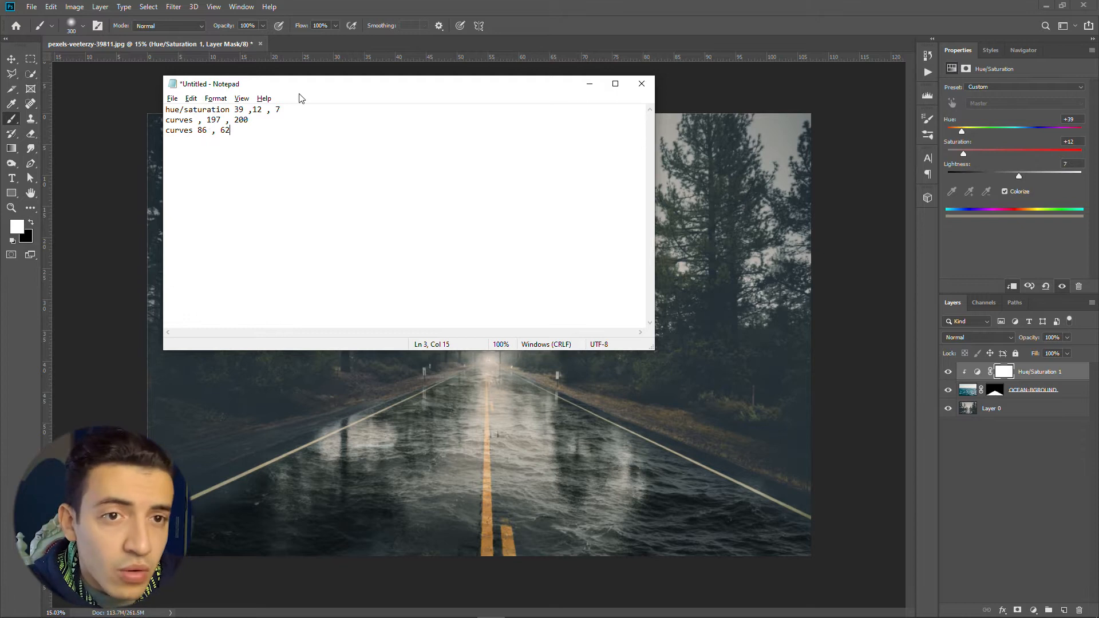
Add a Curves adjustment layer above the Hue/Saturation adjustment and place an upper and a lower point on its RGB curve.
left_click(588, 85)
left_click(1036, 391)
left_click(1035, 372)
left_click(1034, 610)
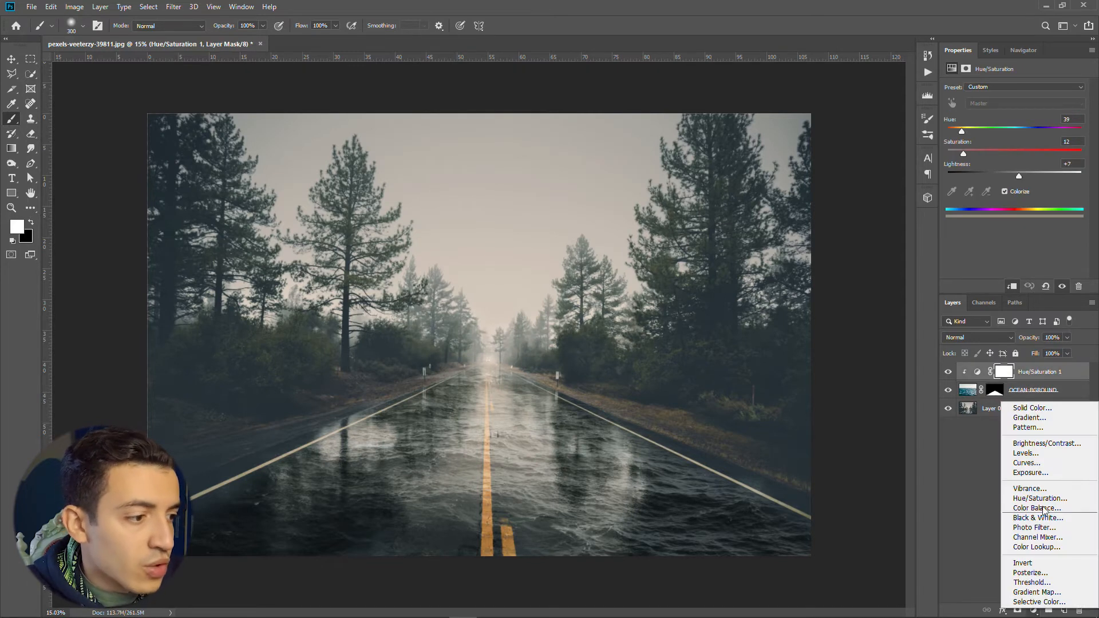
left_click(1042, 464)
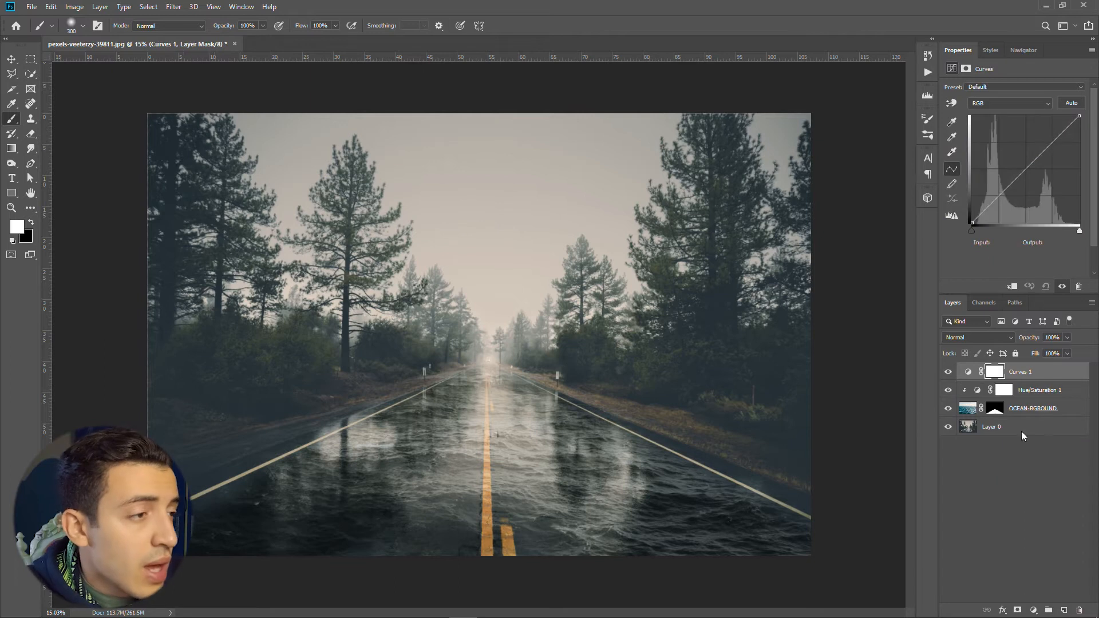
left_click(1047, 146)
left_click_drag(1006, 189, 1005, 188)
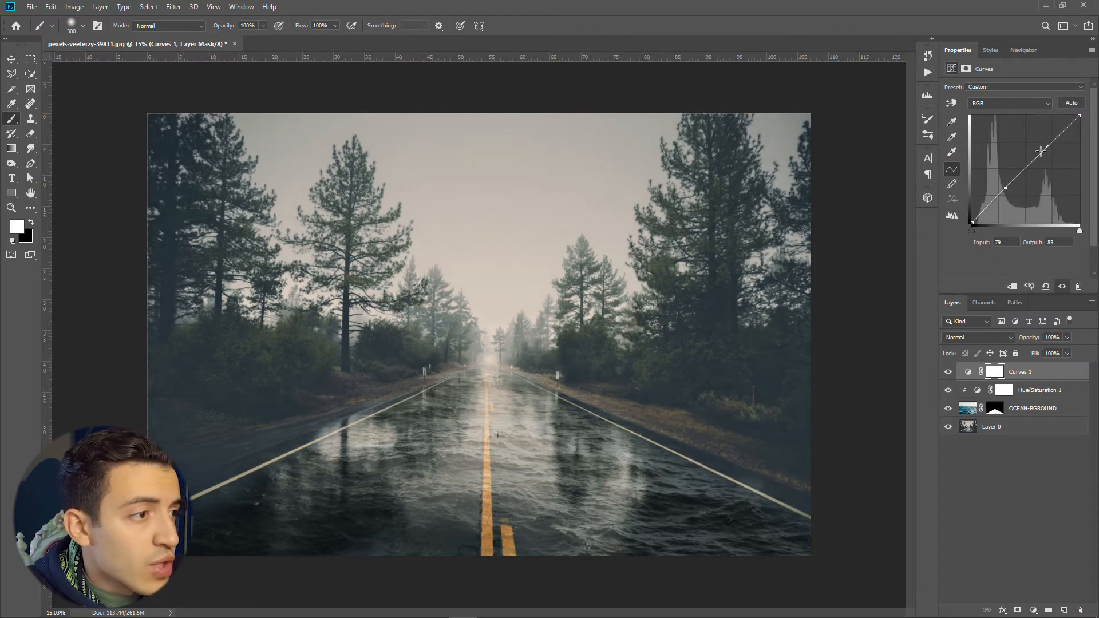
Set the upper curve point to Input 197 and Output 200, following the values in the Notepad notes.
left_click(966, 247)
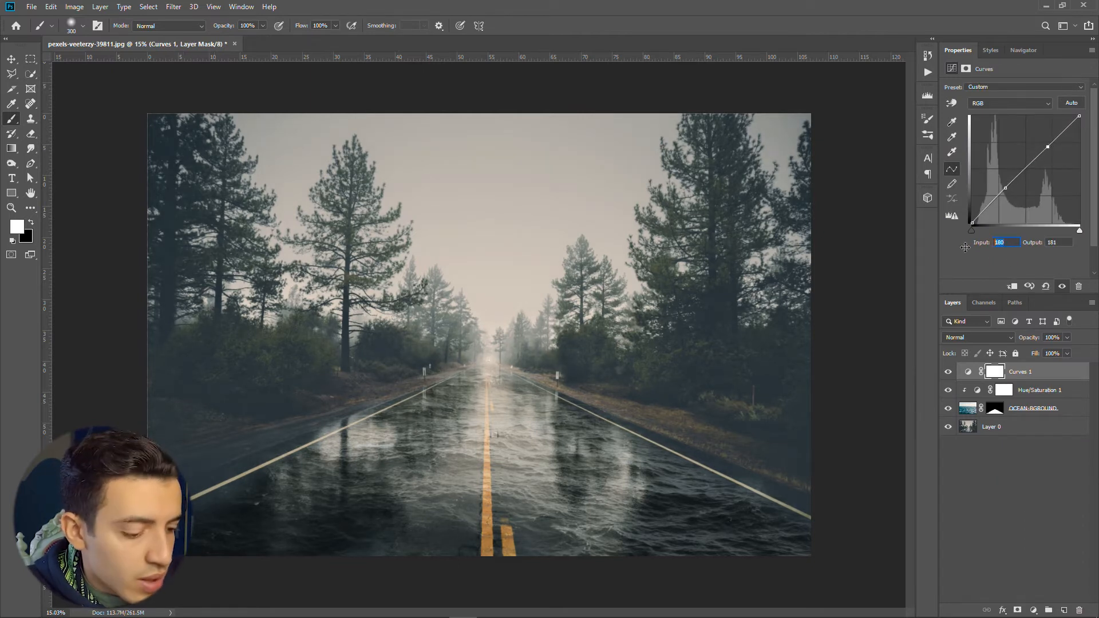
type("197")
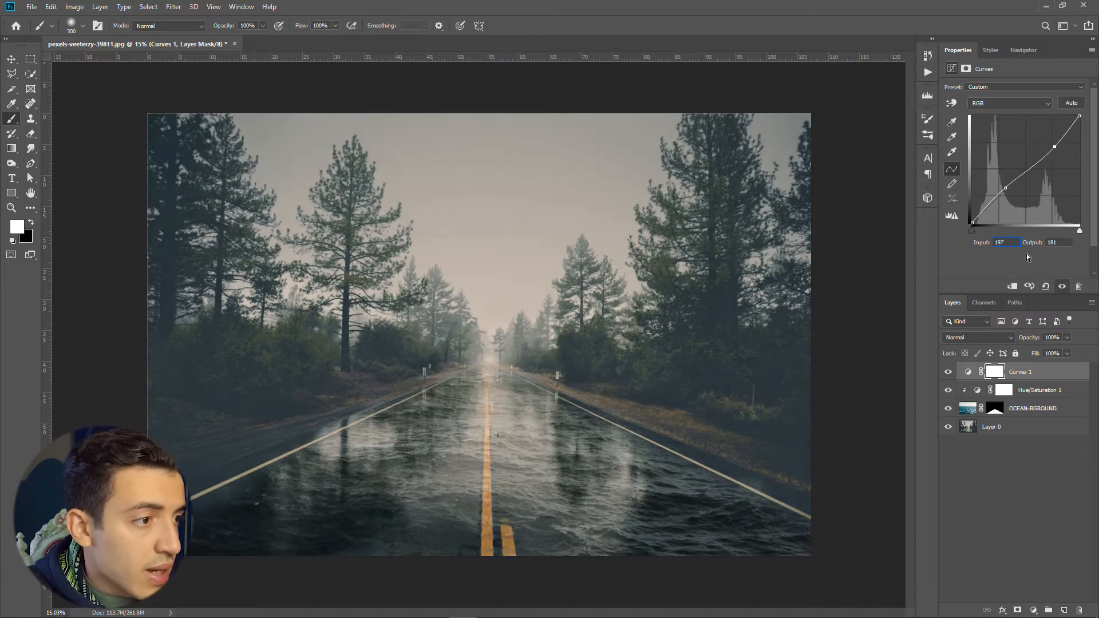
key("alt+Tab")
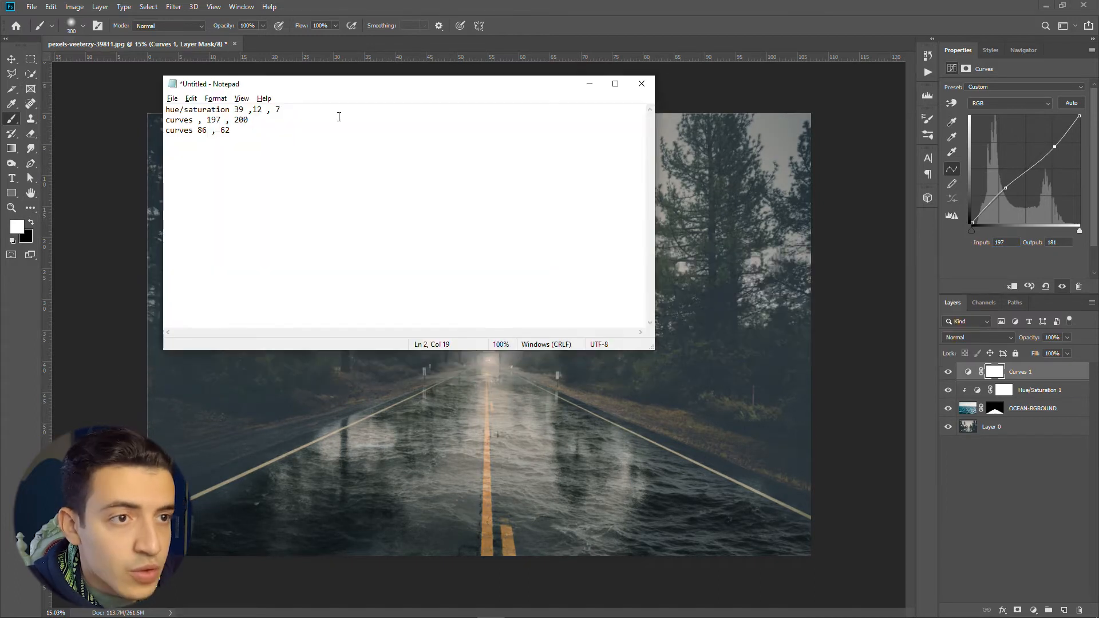
left_click(589, 84)
type("200")
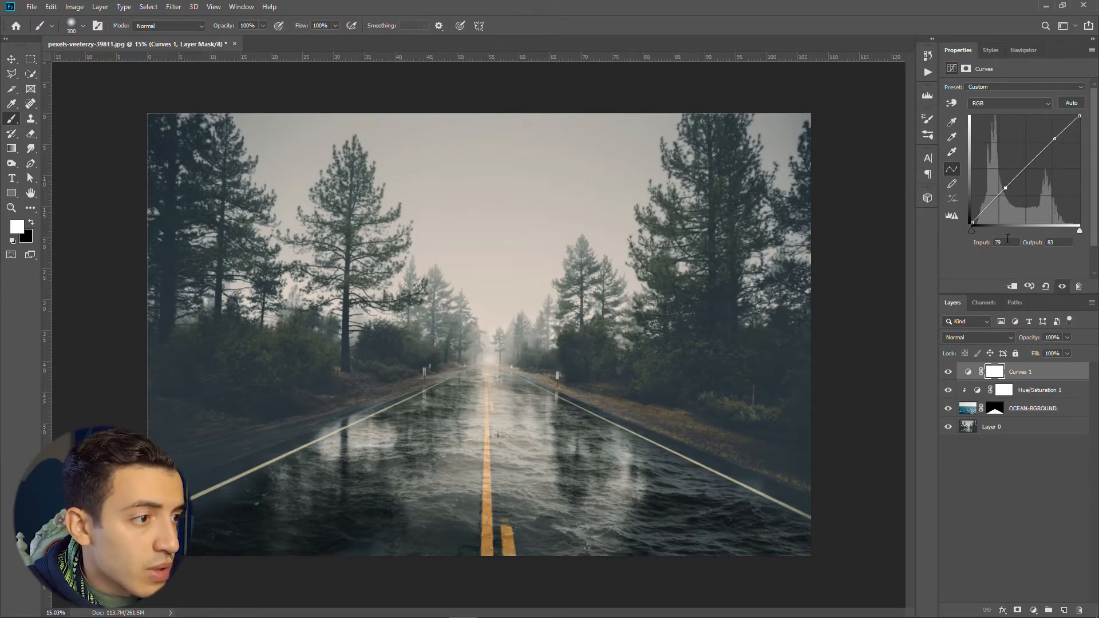
Set the lower curve point to Input 89 and Output 62, and clip the Curves adjustment to the OCEAN-BGROUND layer.
type("89")
key("alt+Tab")
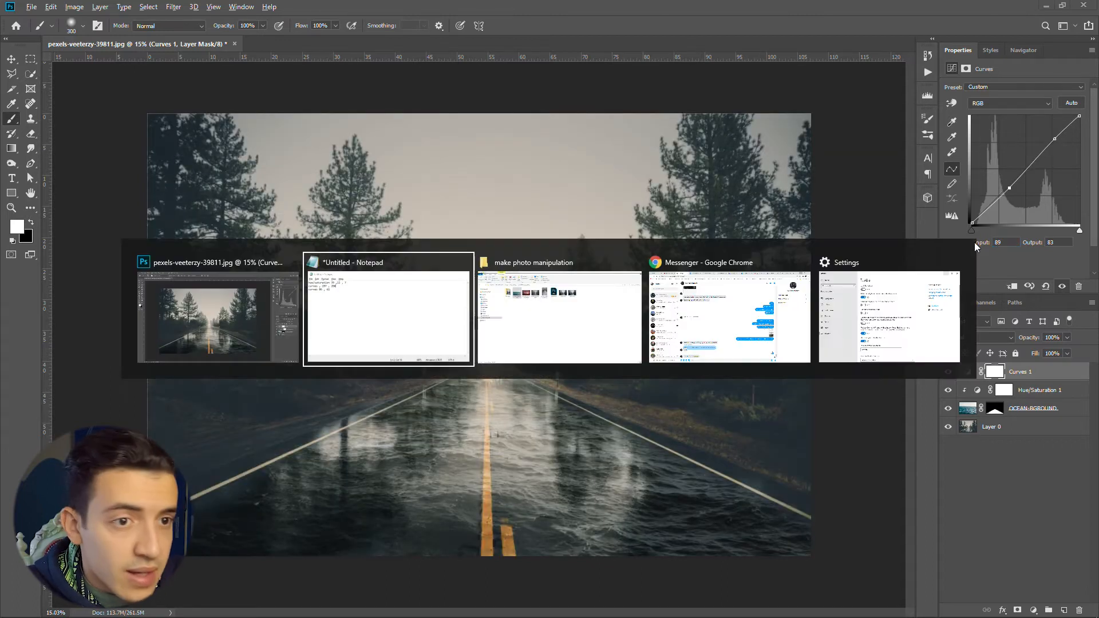
key("alt+Tab")
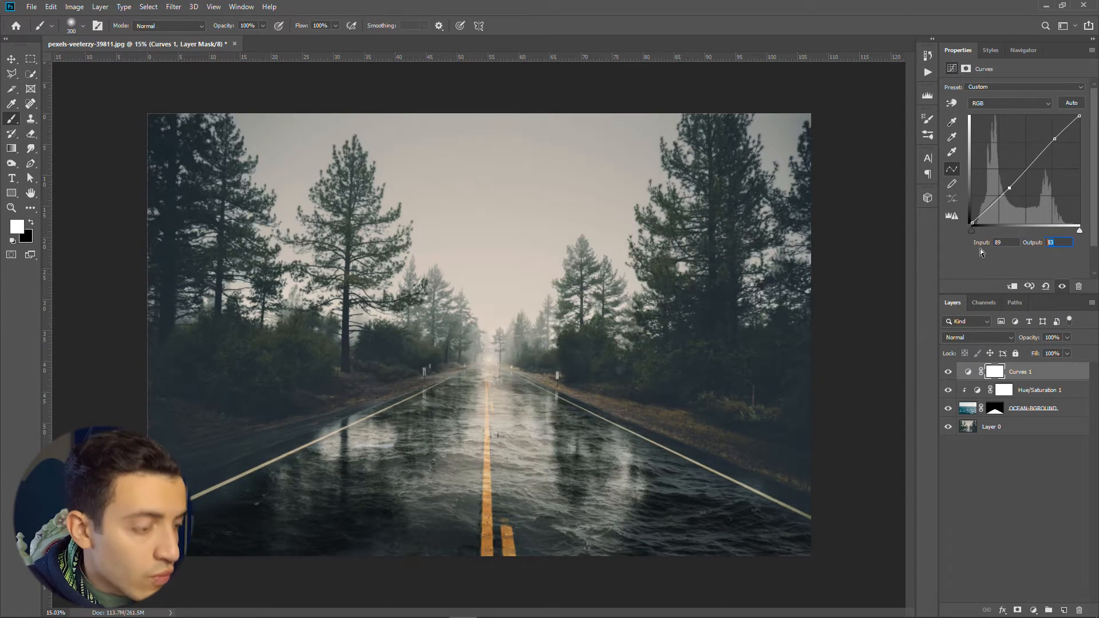
type("62")
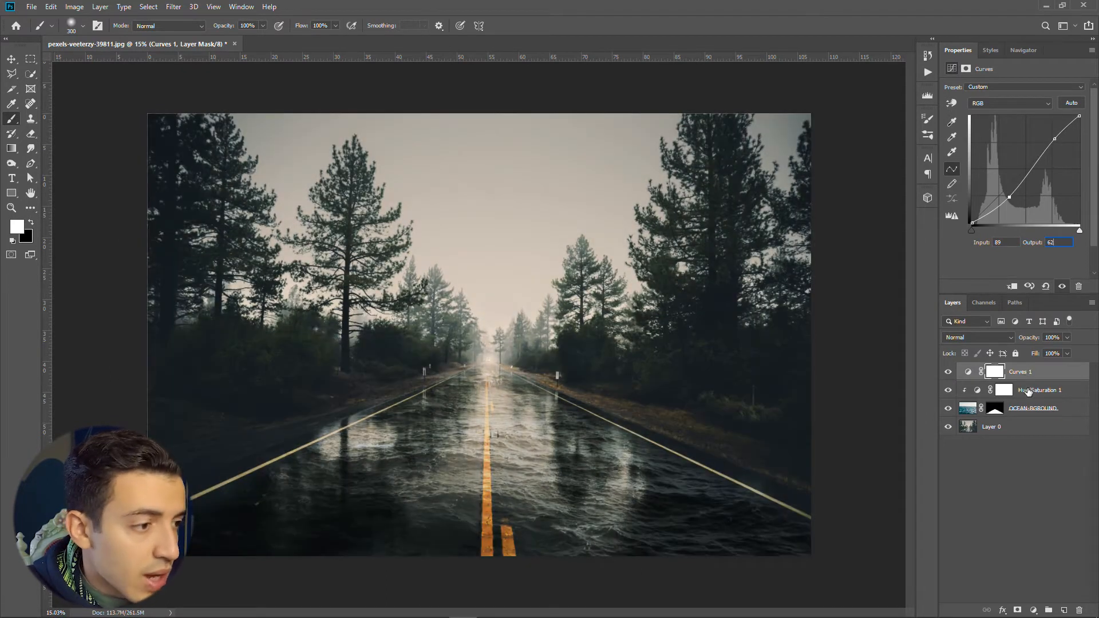
key("ctrl+alt+g")
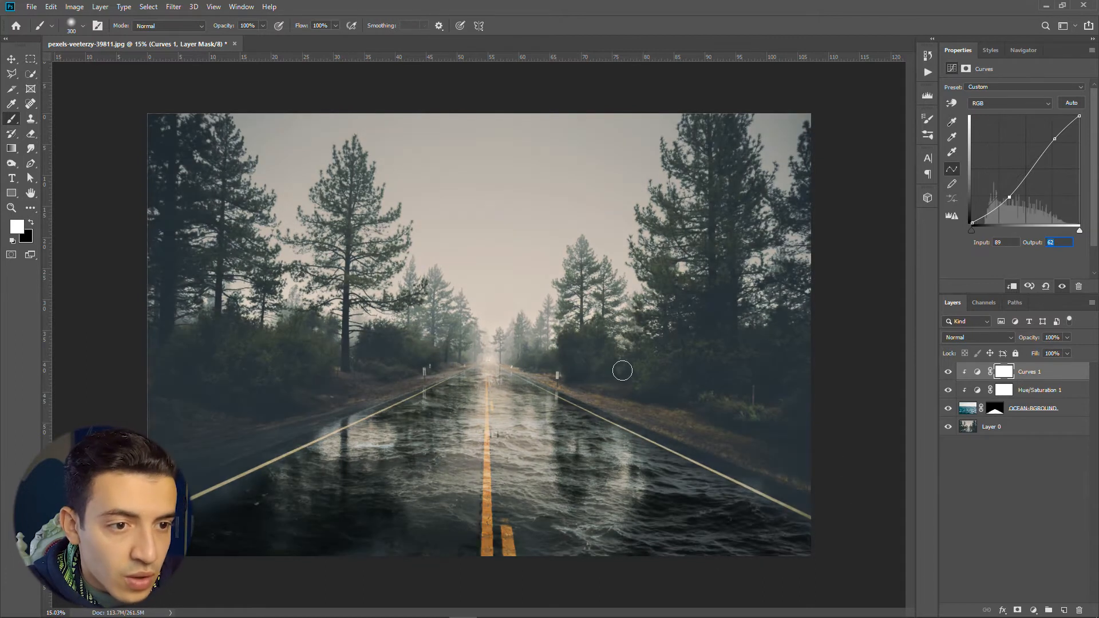
left_click(1030, 394)
left_click(1035, 374)
left_click(1034, 393)
left_click(969, 414)
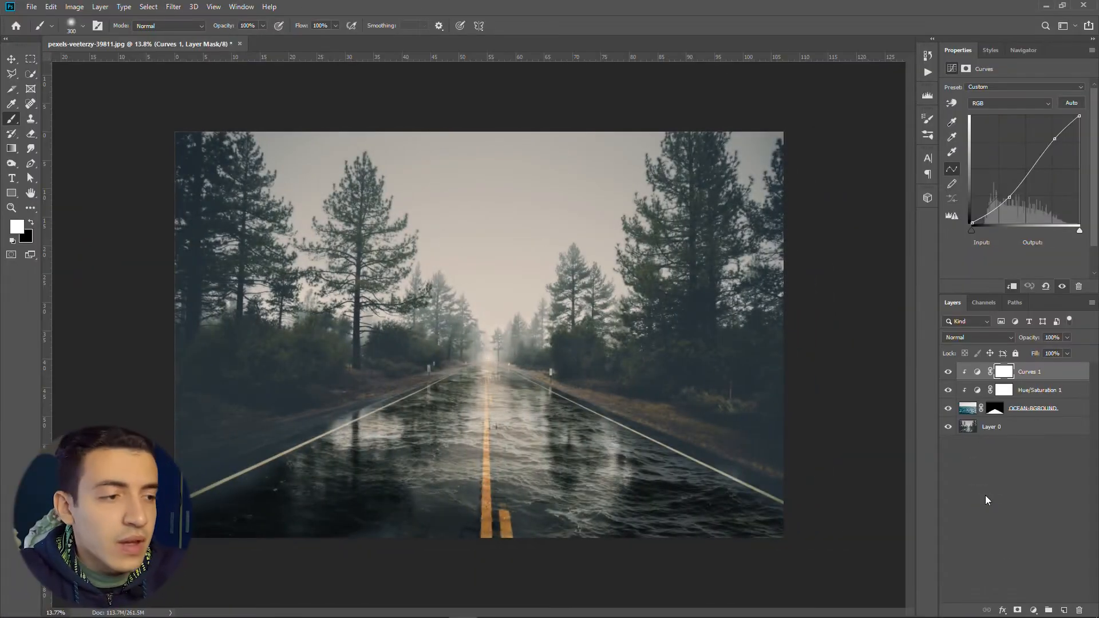
Add a Brightness/Contrast adjustment layer above the Curves adjustment and clip it to the OCEAN-BGROUND layer.
left_click(1032, 539)
left_click(1033, 610)
left_click(1047, 444)
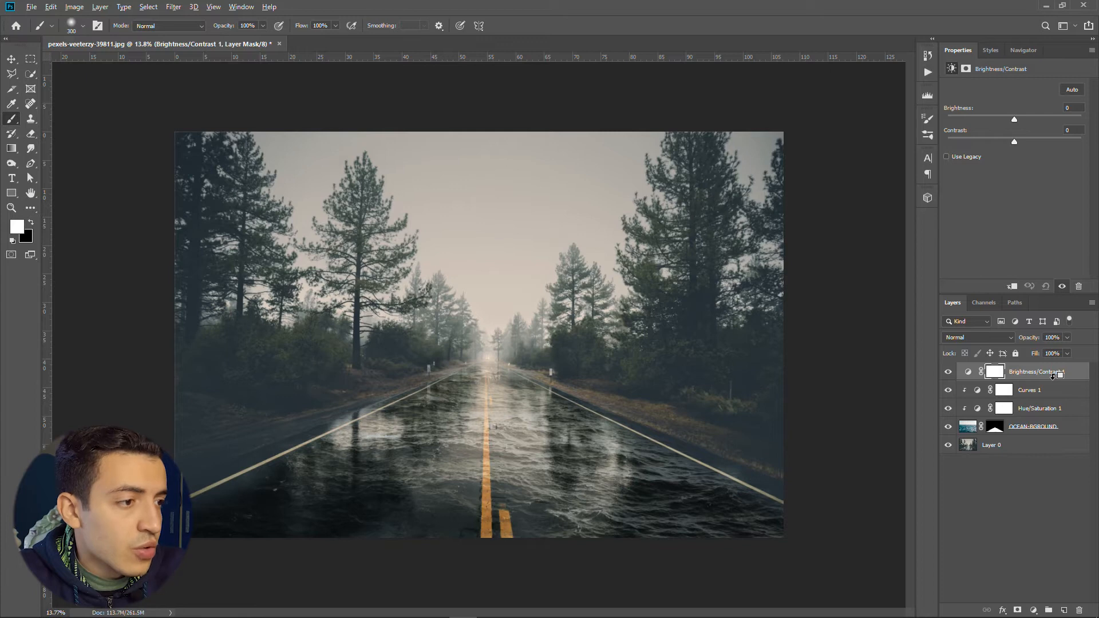
left_click(1013, 288)
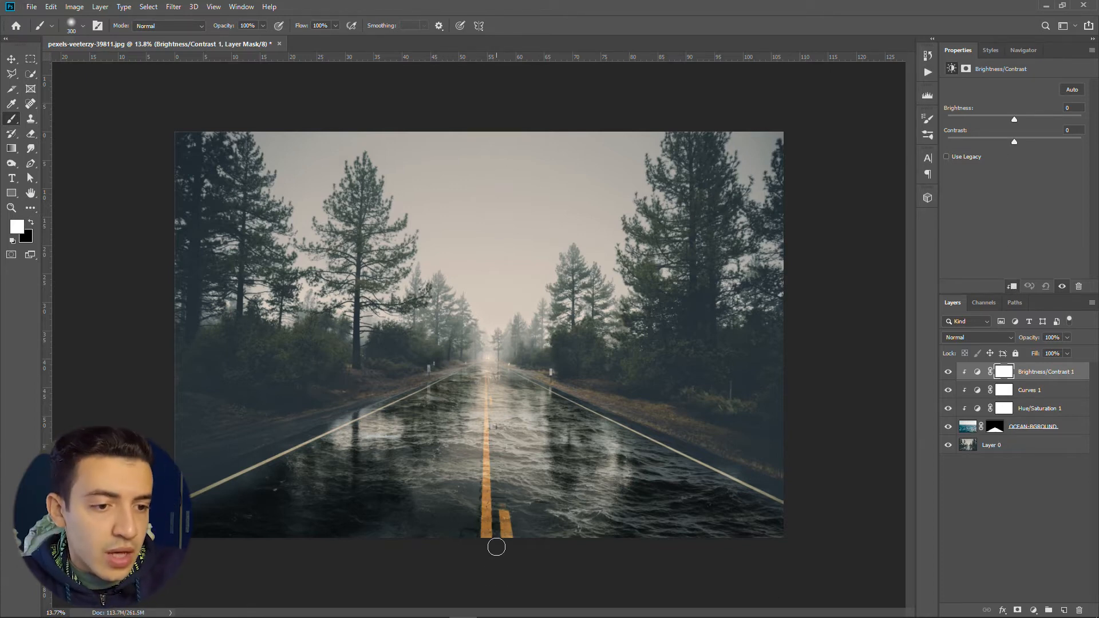
Consult the Notepad notes and set the Brightness/Contrast adjustment to Brightness -11 and Contrast 32.
left_click(996, 509)
mouse_move(131, 613)
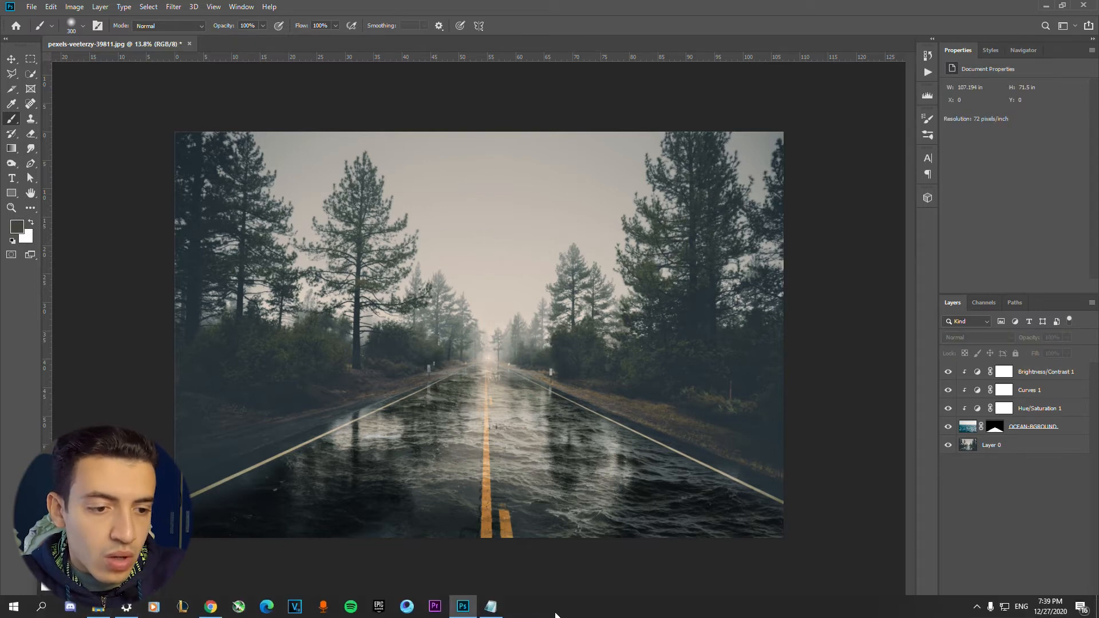
left_click(491, 606)
left_click_drag(343, 88, 304, 88)
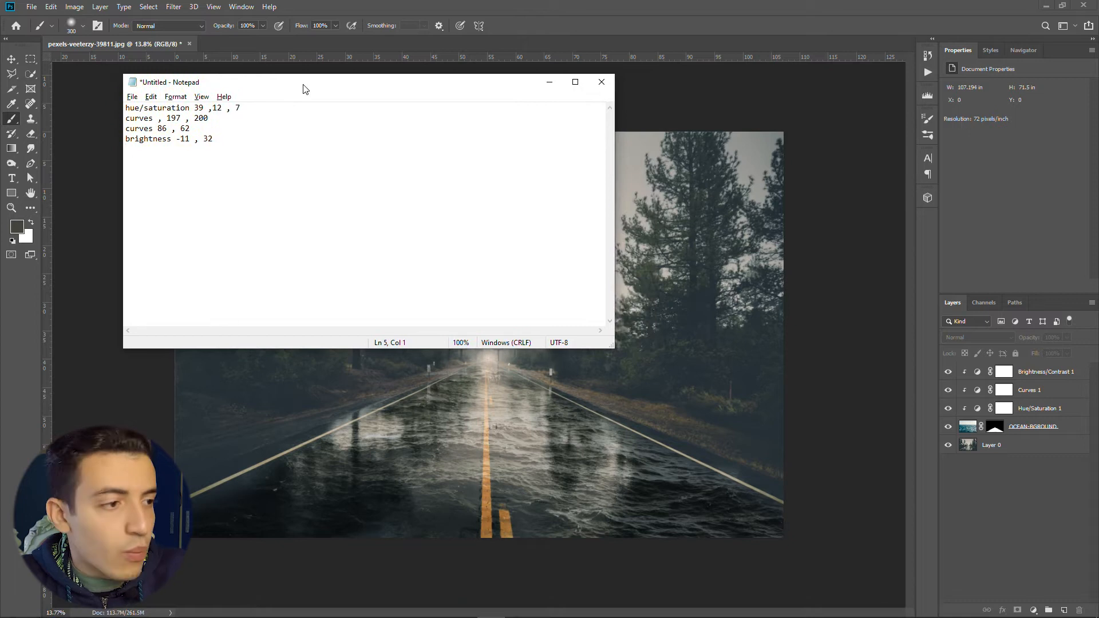
left_click(1033, 250)
left_click(990, 373)
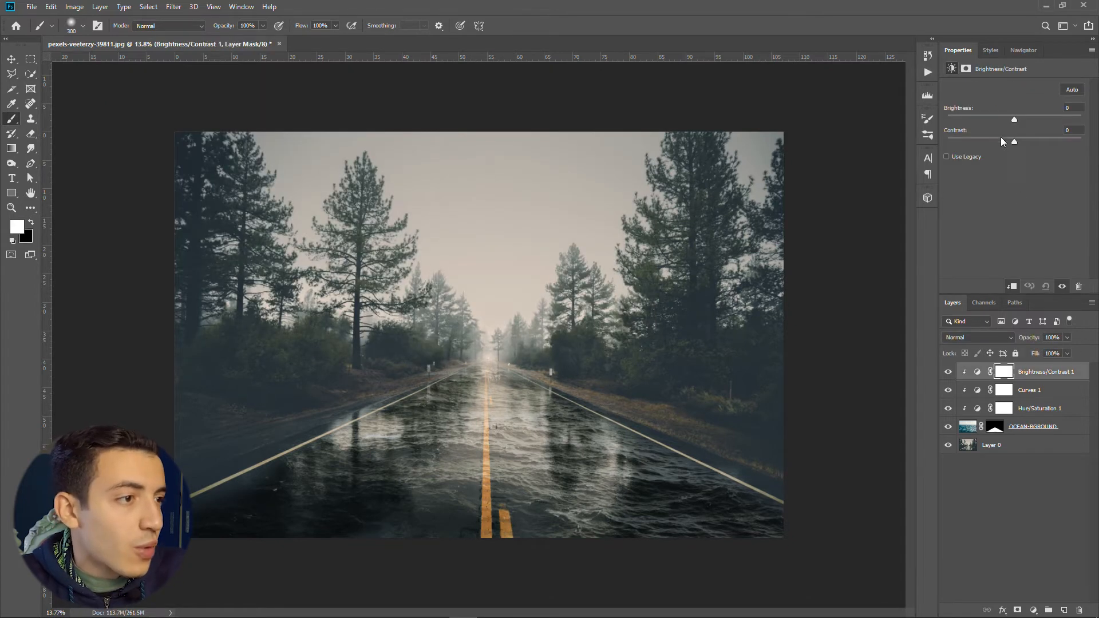
key("alt+Tab")
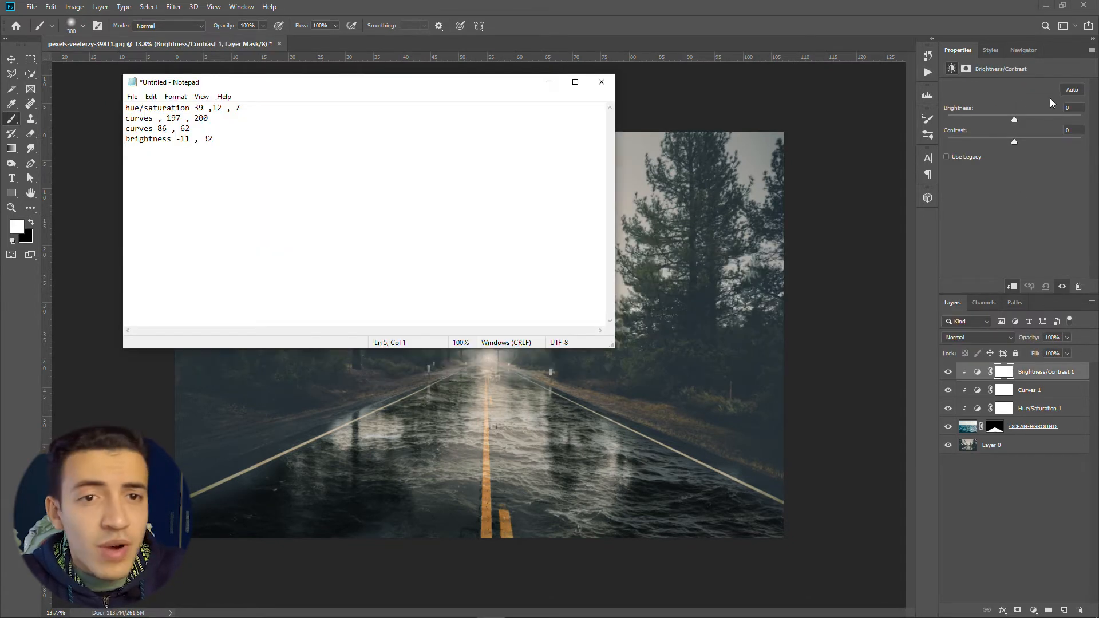
left_click(1049, 115)
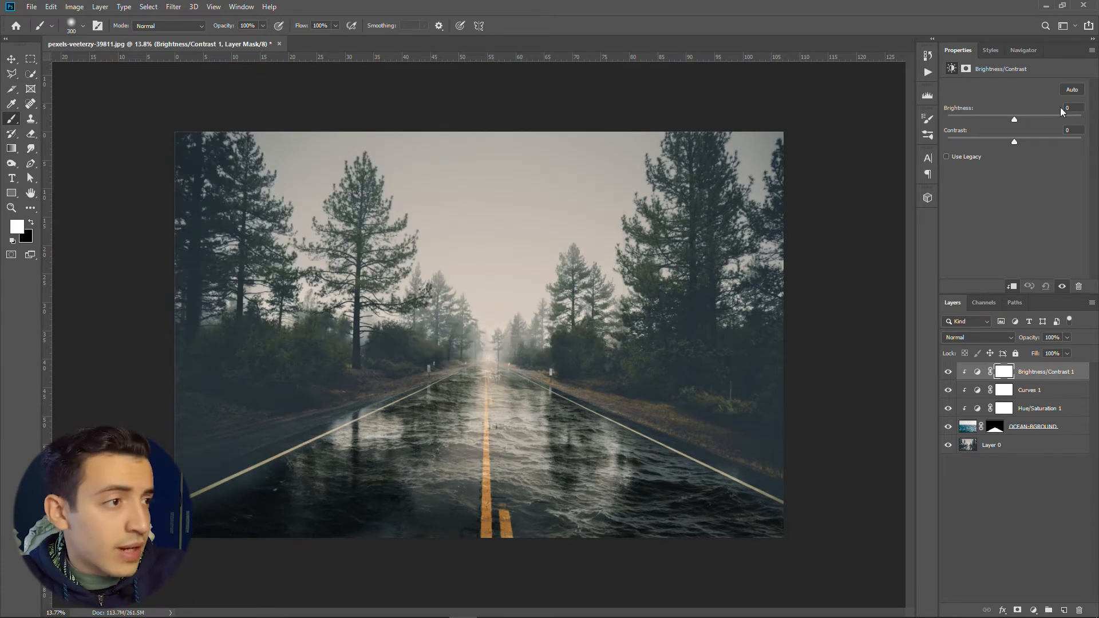
type("-11")
key("alt+Tab")
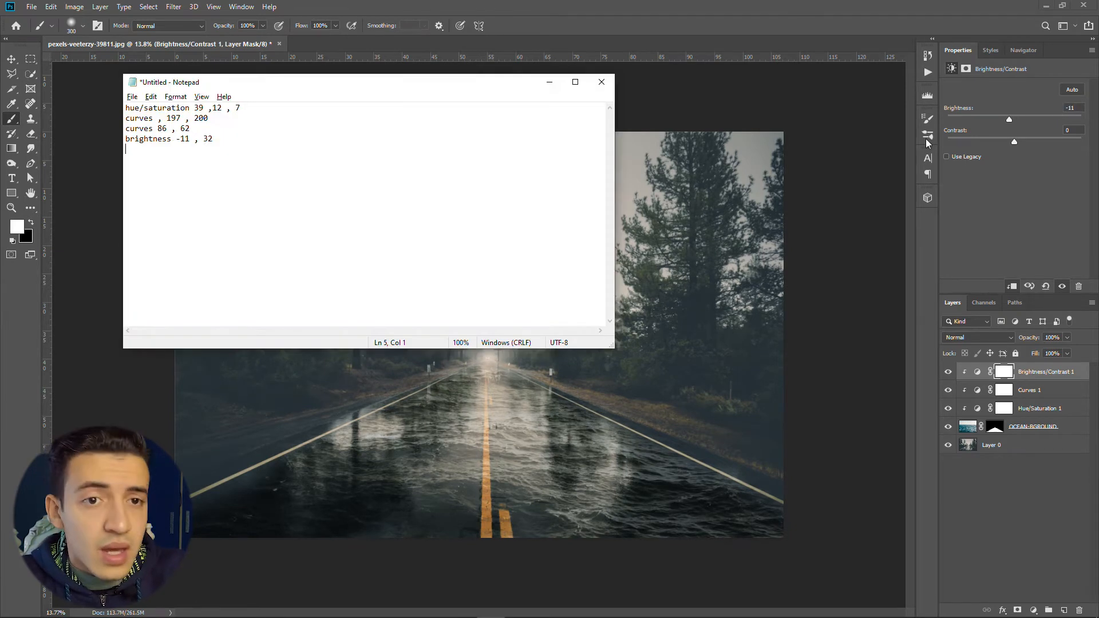
left_click(1082, 131)
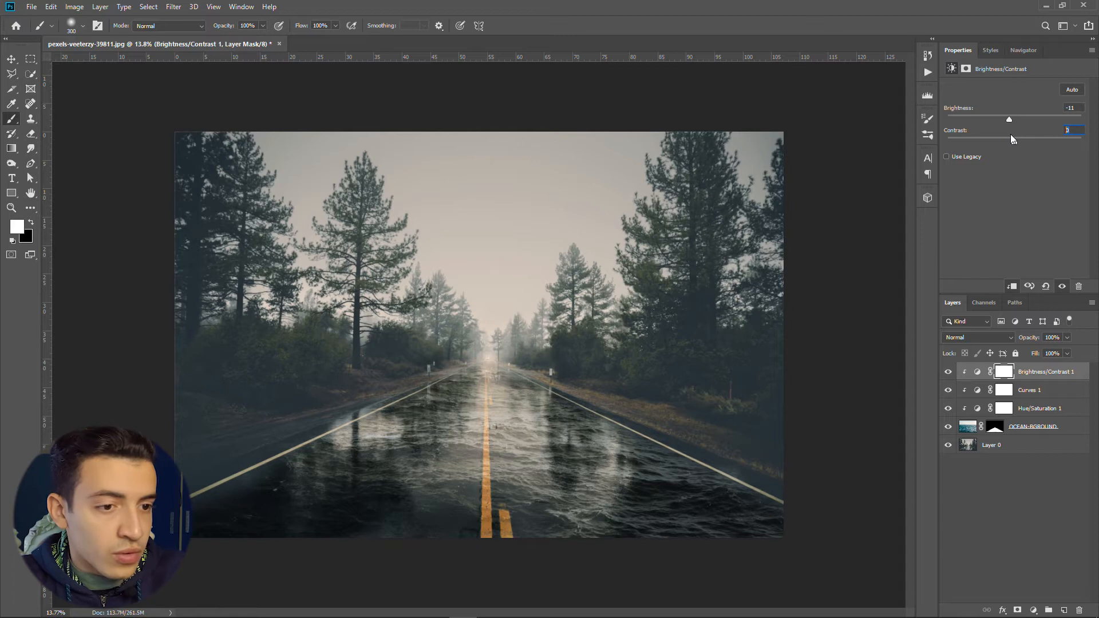
Compare the water with and without the clipped adjustment layers, and reselect the Brightness/Contrast adjustment.
left_click(1033, 391)
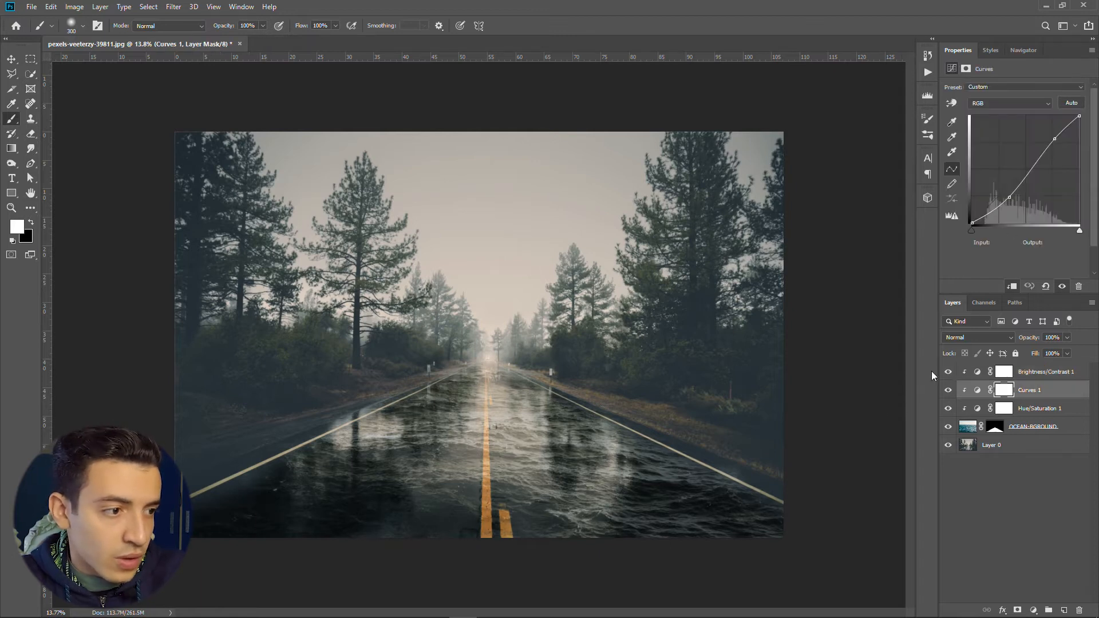
left_click(948, 409)
left_click(948, 373)
left_click(1071, 372)
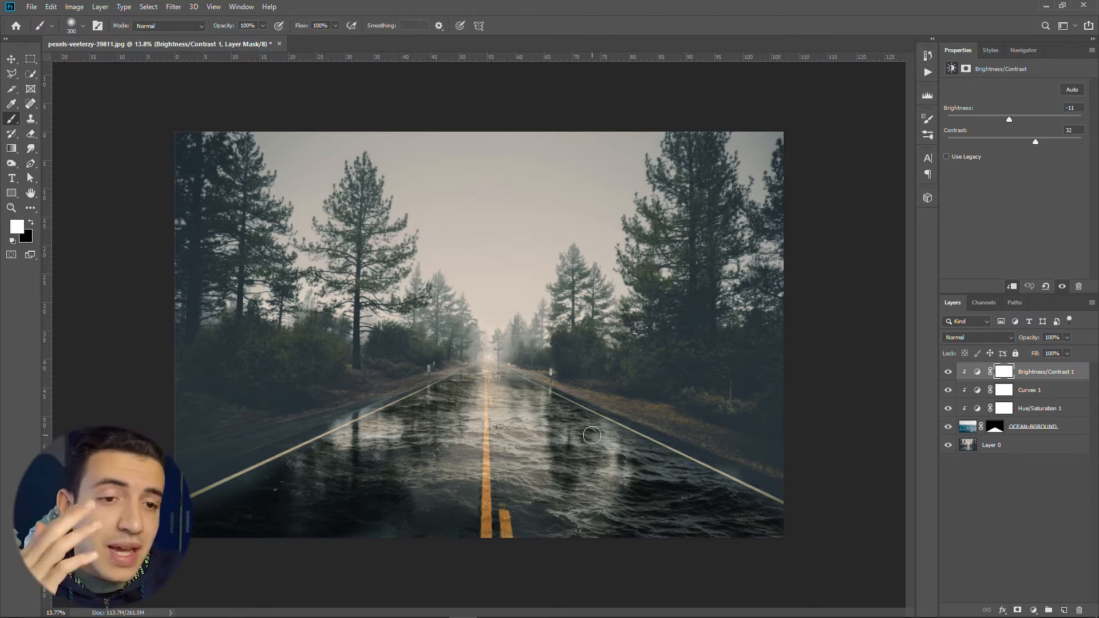
Place the surfer wave photo from the make photo manipulation folder above the adjustment layers and rasterize its layer.
left_click(98, 616)
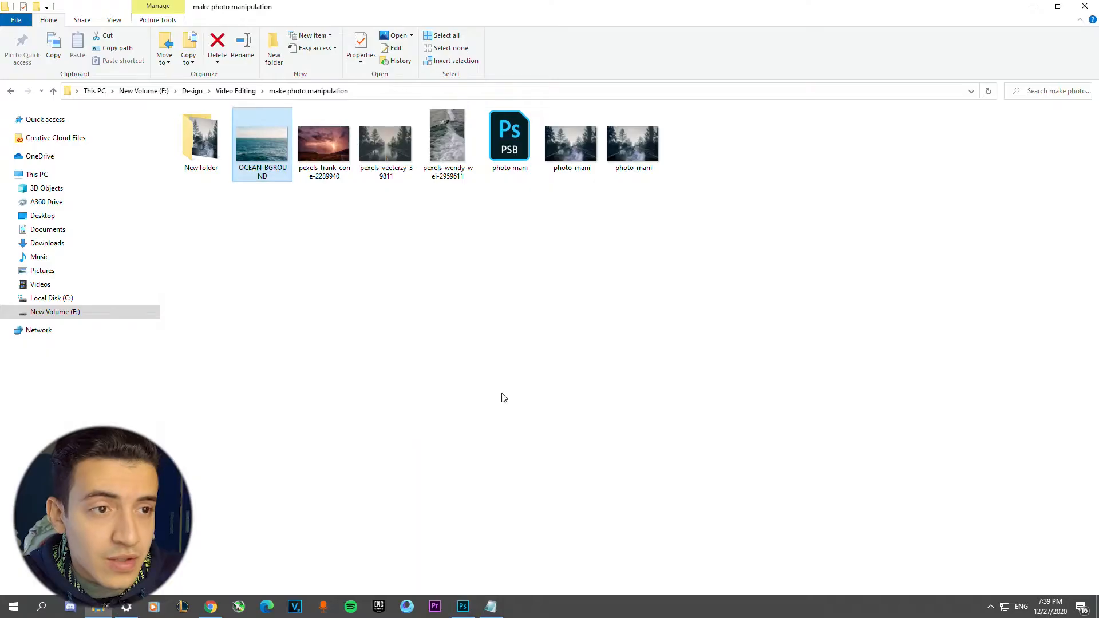
left_click(448, 140)
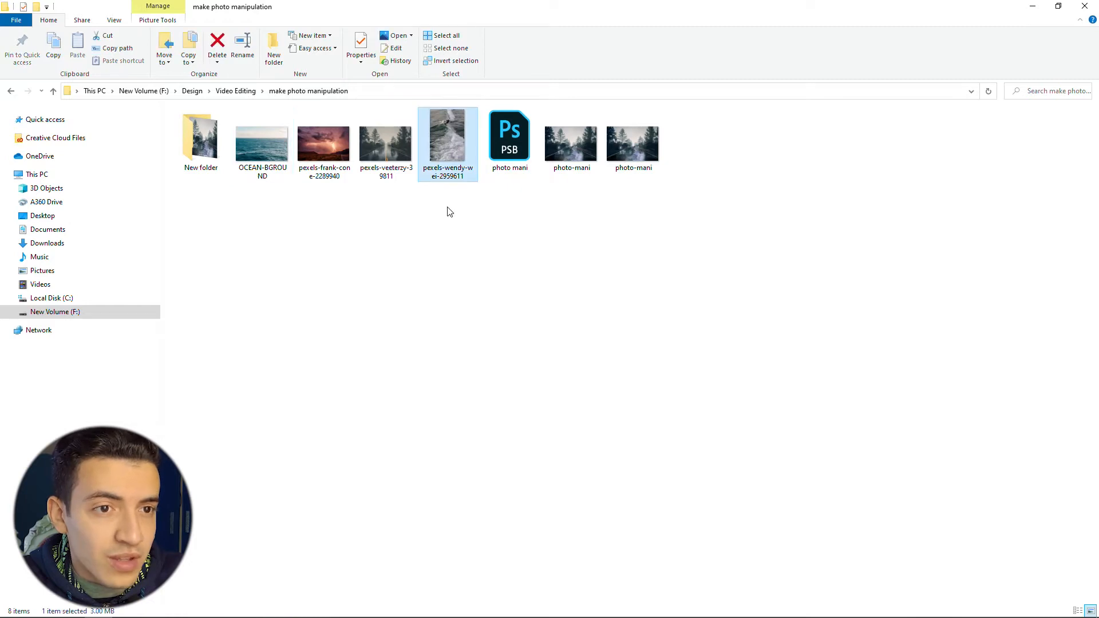
left_click_drag(452, 147, 444, 341)
key("Return")
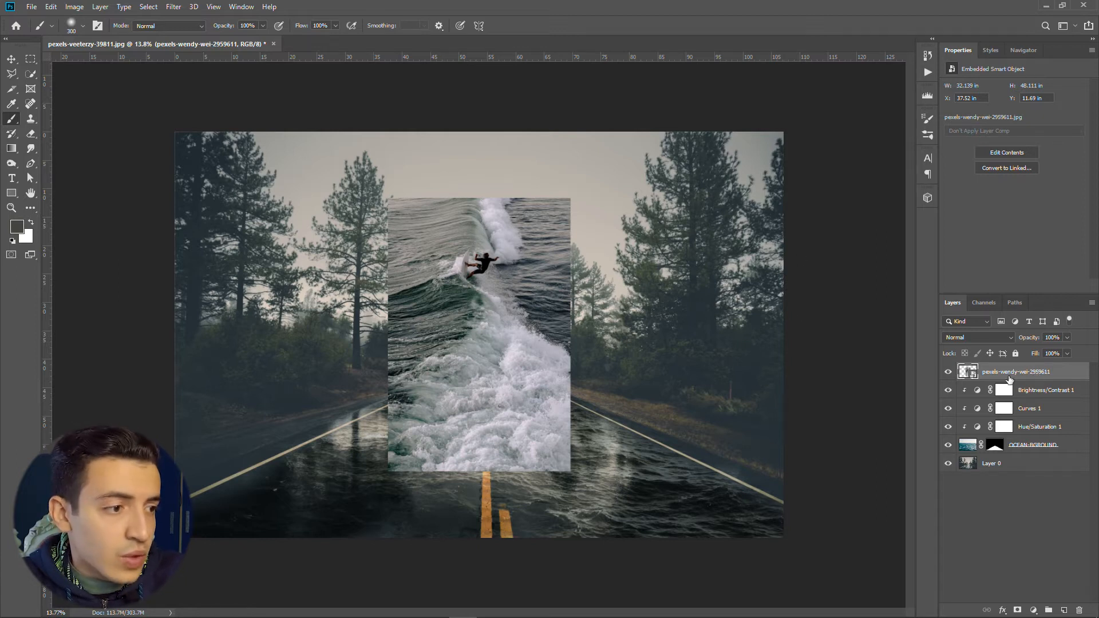
right_click(1049, 378)
left_click(910, 331)
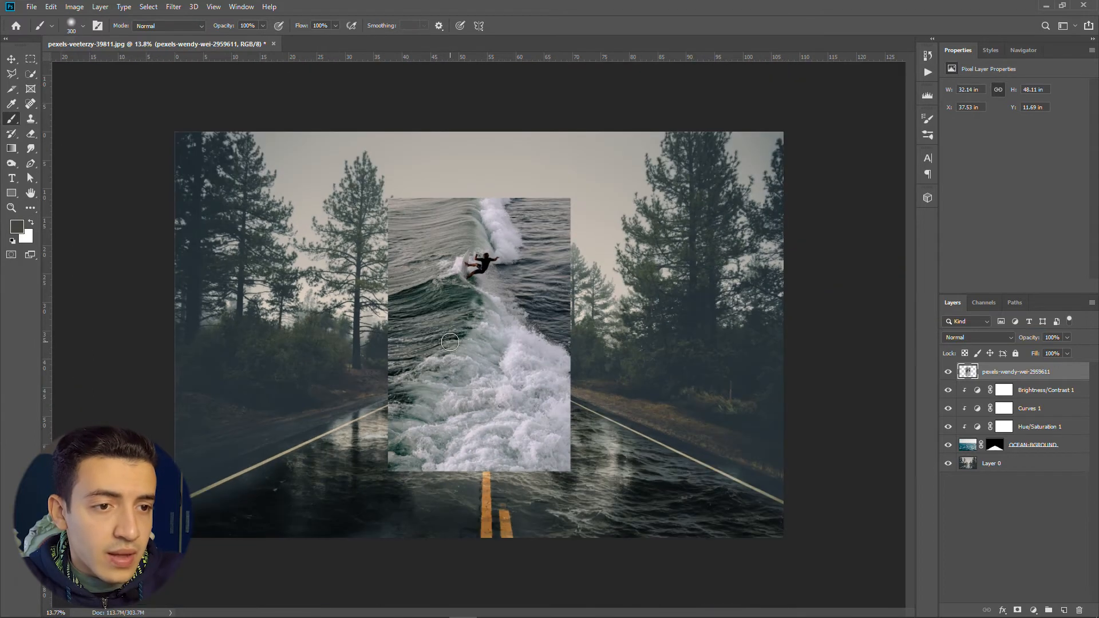
Scale the surfer wave photo proportionally to about 45 × 67 in over the road and move it down to about Y 10.6 in.
key("ctrl+t")
mouse_move(489, 377)
left_mouse_down()
mouse_move(489, 400)
mouse_move(489, 387)
left_mouse_up()
mouse_move(479, 484)
left_mouse_down()
mouse_move(480, 523)
mouse_move(481, 499)
left_mouse_up()
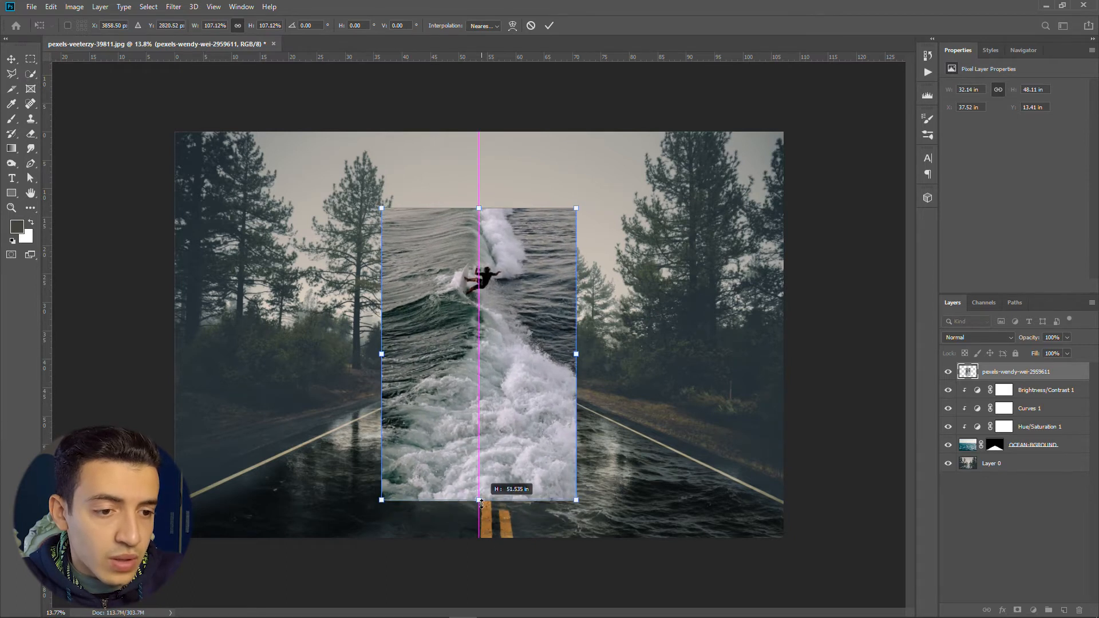
left_click_drag(498, 343, 498, 319)
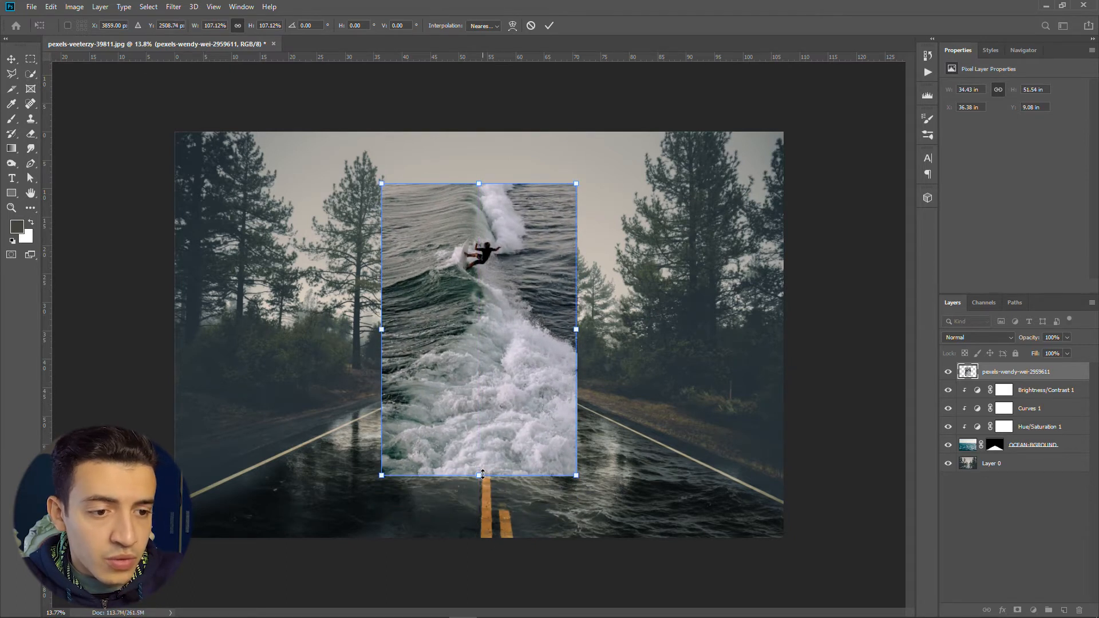
mouse_move(483, 474)
left_mouse_down()
mouse_move(491, 579)
mouse_move(491, 564)
left_mouse_up()
key("Return")
key("b")
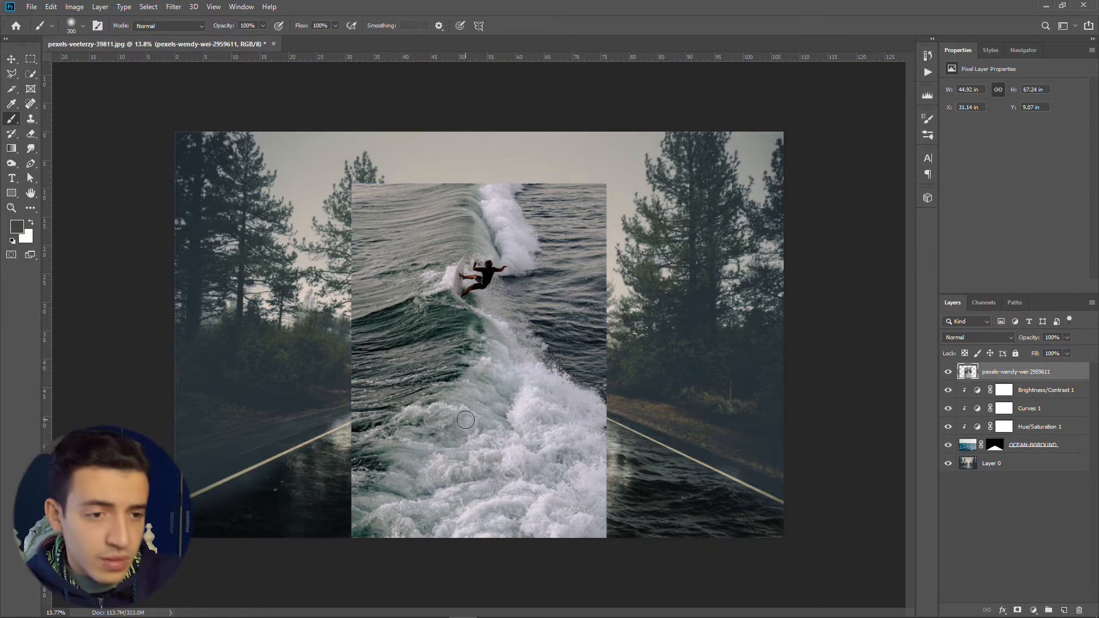
key("v")
left_click_drag(486, 397, 488, 407)
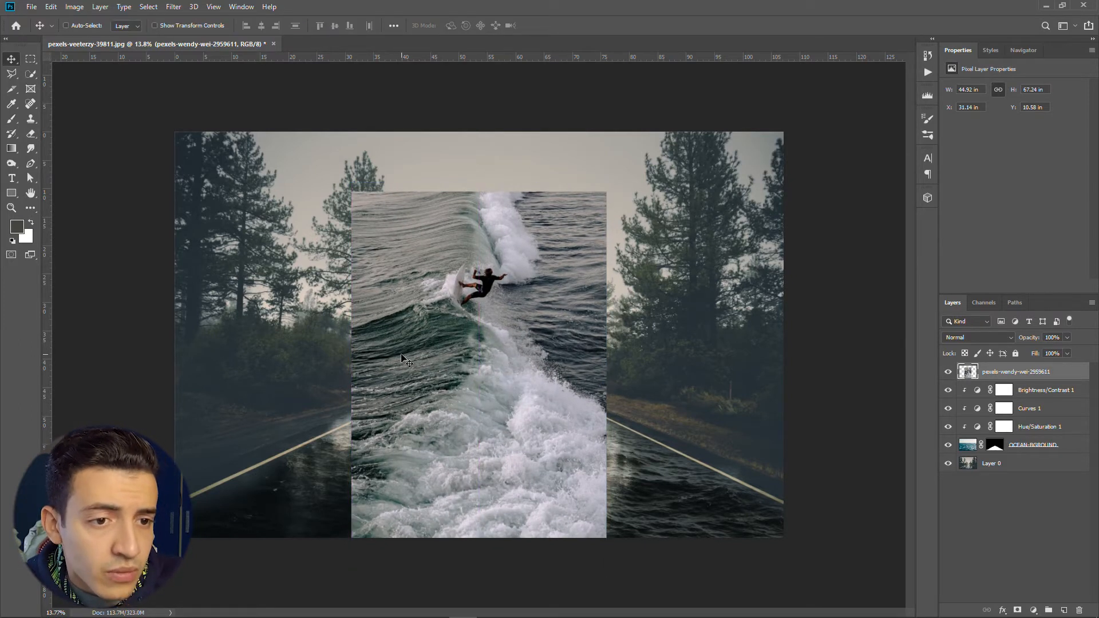
Stretch the surfer wave photo horizontally to about 47 in wide, extending both sides and keeping its height.
key("ctrl+t")
left_click_drag(349, 381, 335, 380)
left_click_drag(607, 387, 613, 384)
left_click_drag(334, 381, 346, 382)
key("Return")
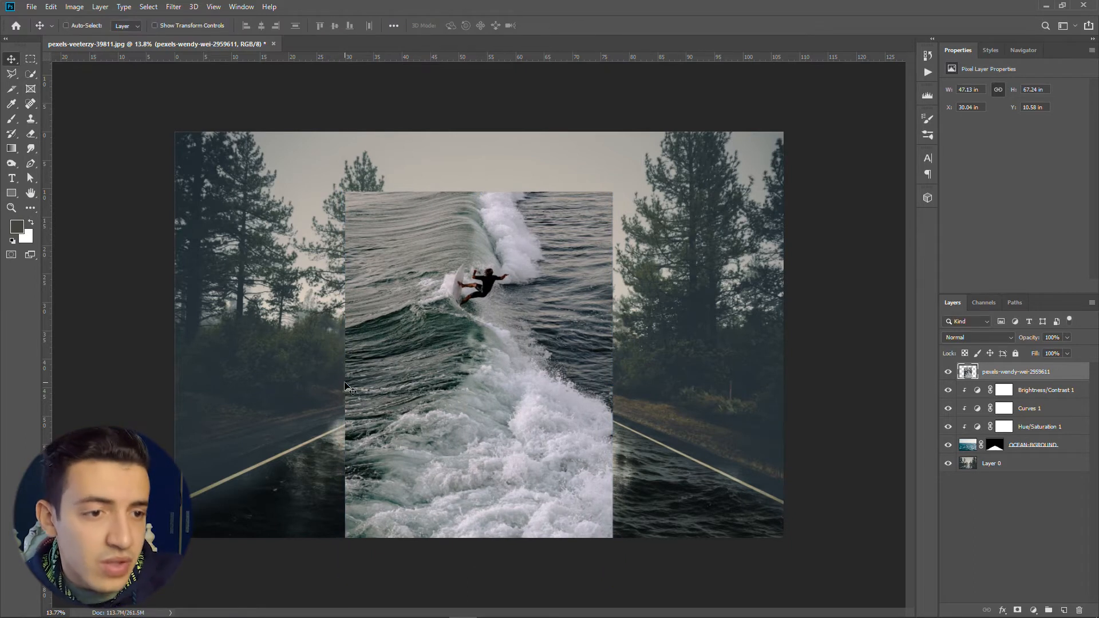
Apply a Perspective transform to the surfer wave photo, narrowing its far edge to follow the road, and move it down.
key("ctrl+t")
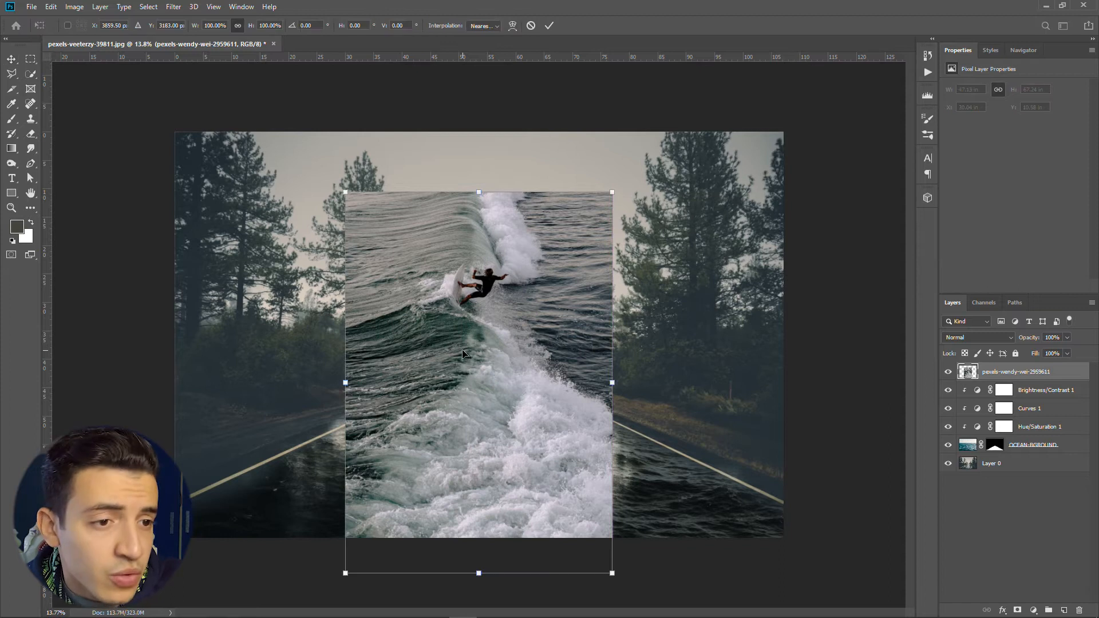
right_click(462, 351)
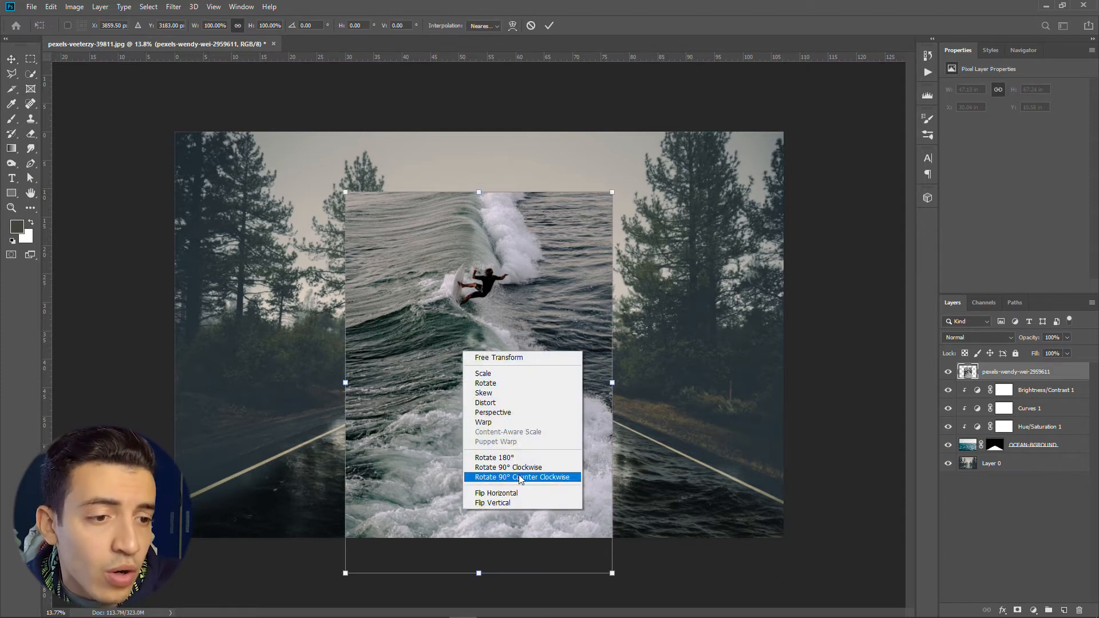
left_click(523, 416)
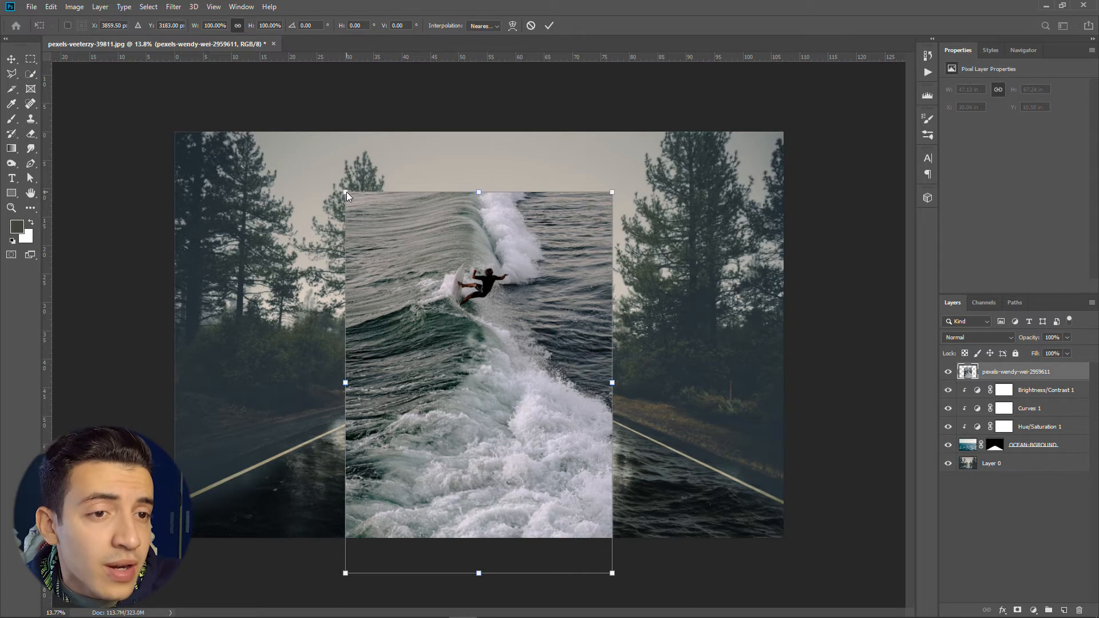
left_click_drag(344, 191, 384, 206)
left_click_drag(414, 261, 438, 329)
left_click_drag(406, 263, 416, 261)
key("ctrl+minus")
key("ctrl+minus")
key("ctrl+plus")
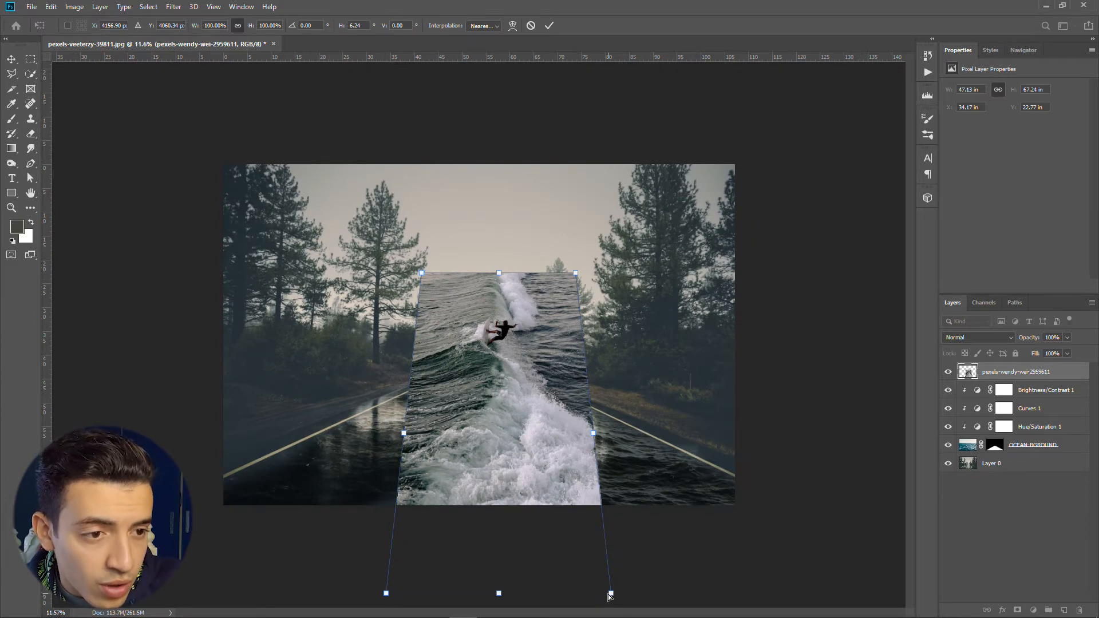
Refine the surfer photo's perspective corners to about 44.6 × 65.5 in, with its far edge slightly lower.
left_click_drag(611, 594, 601, 591)
mouse_move(516, 493)
left_mouse_down()
mouse_move(520, 513)
mouse_move(513, 497)
left_mouse_up()
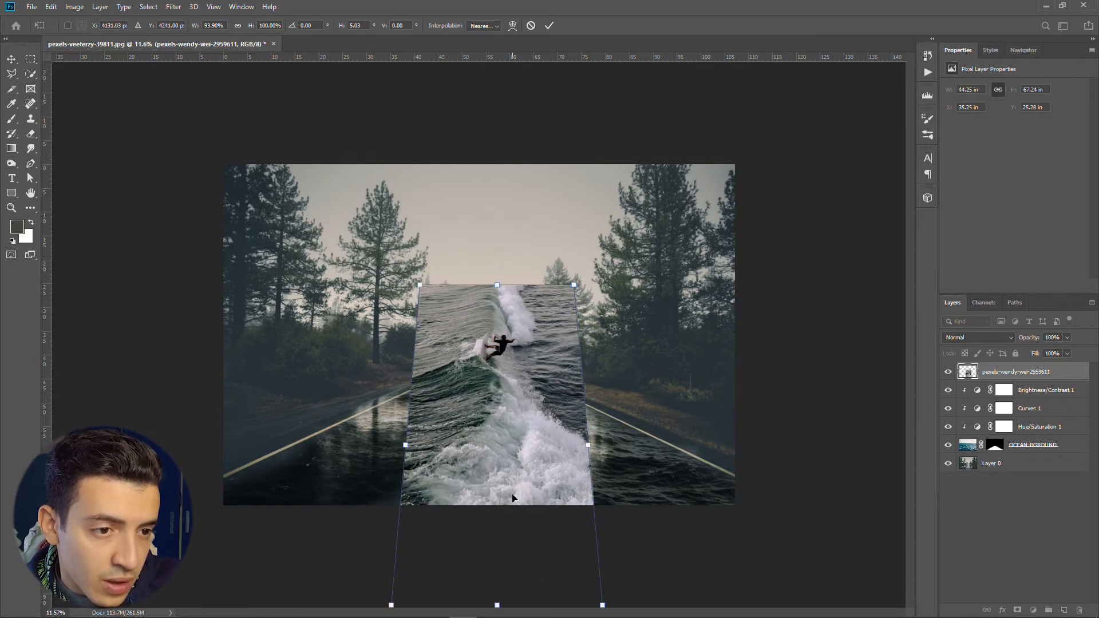
key("ctrl+plus")
key("ctrl+minus")
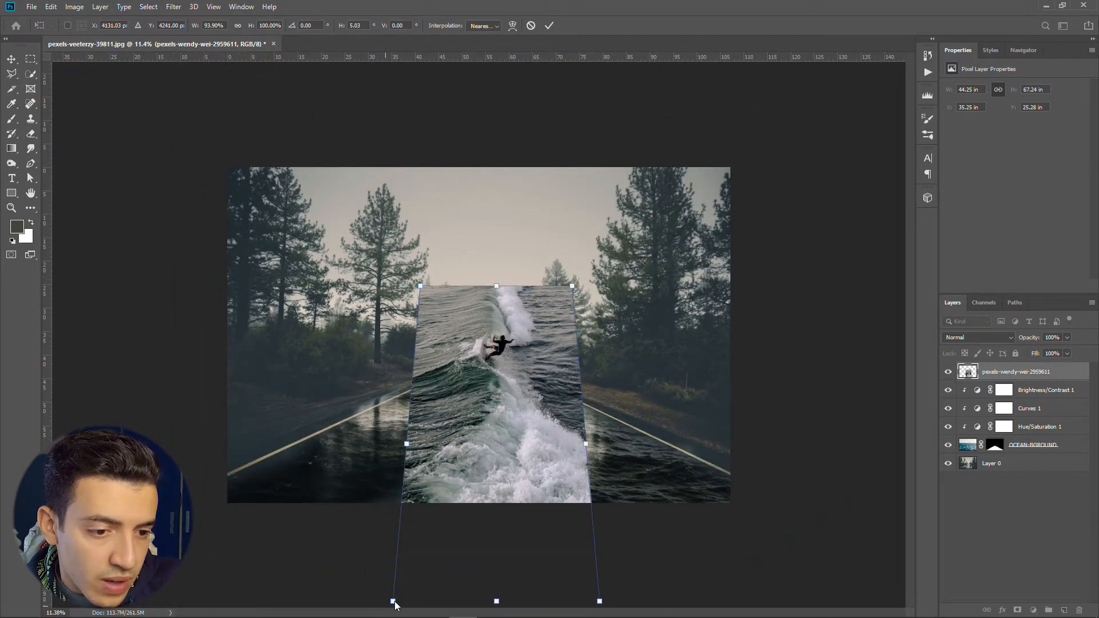
left_click_drag(393, 603, 393, 596)
mouse_move(600, 605)
left_mouse_down()
mouse_move(593, 598)
mouse_move(601, 605)
left_mouse_up()
left_click_drag(399, 603, 392, 597)
left_click_drag(575, 294, 574, 298)
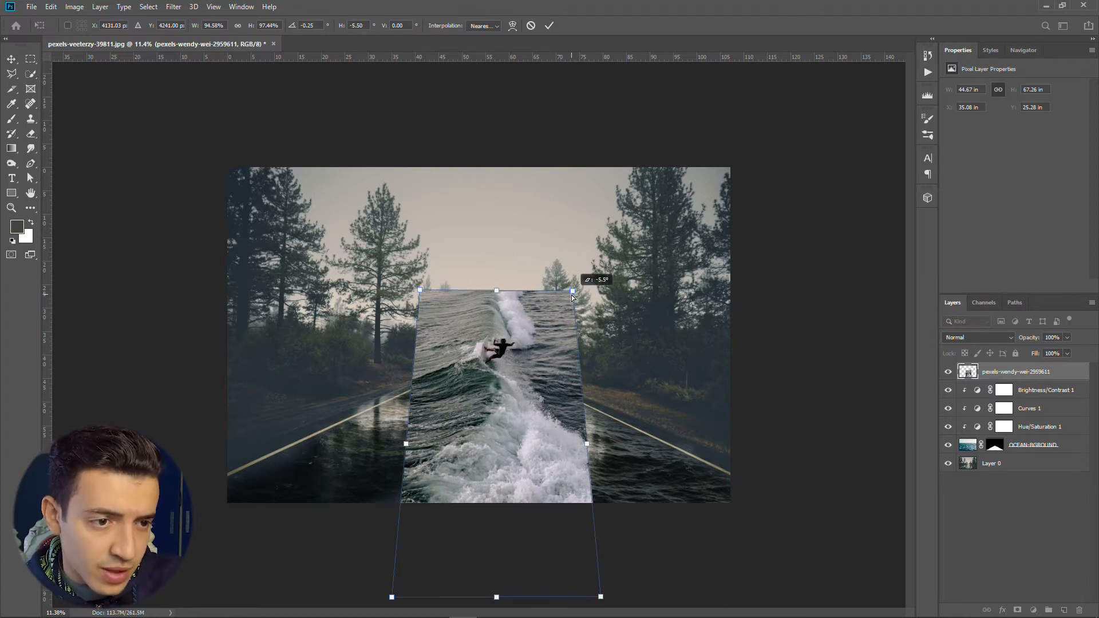
Shift the surfer photo slightly to about X 34.8 in, Y 26.5 in and apply the transform.
scroll(479, 335, "up", 3)
scroll(479, 334, "down", 2)
scroll(478, 335, "up", 1)
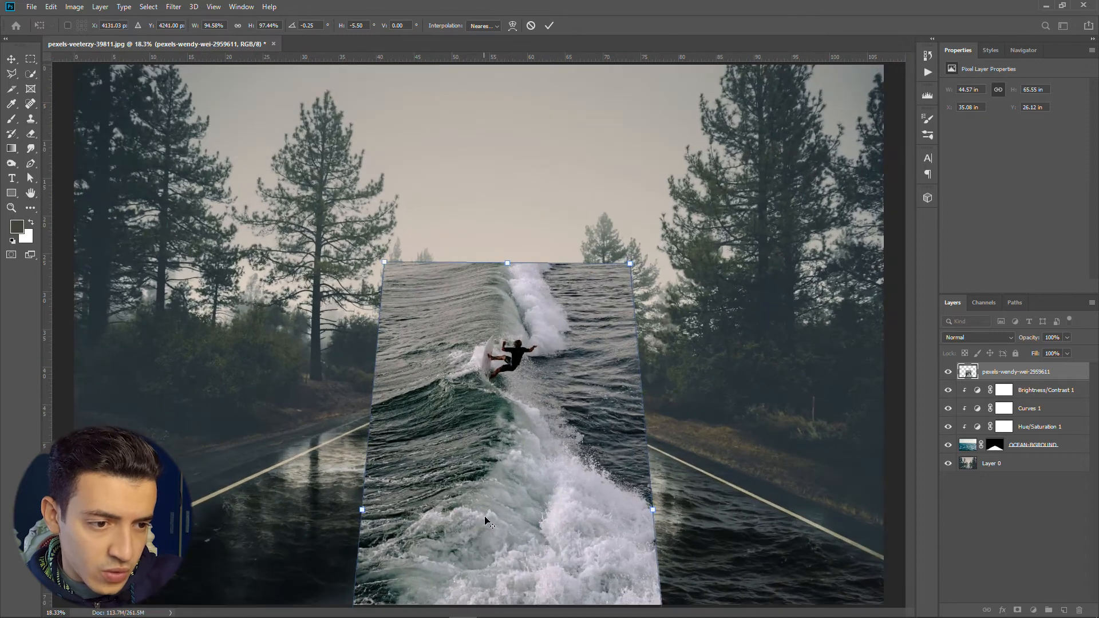
scroll(601, 355, "down", 2)
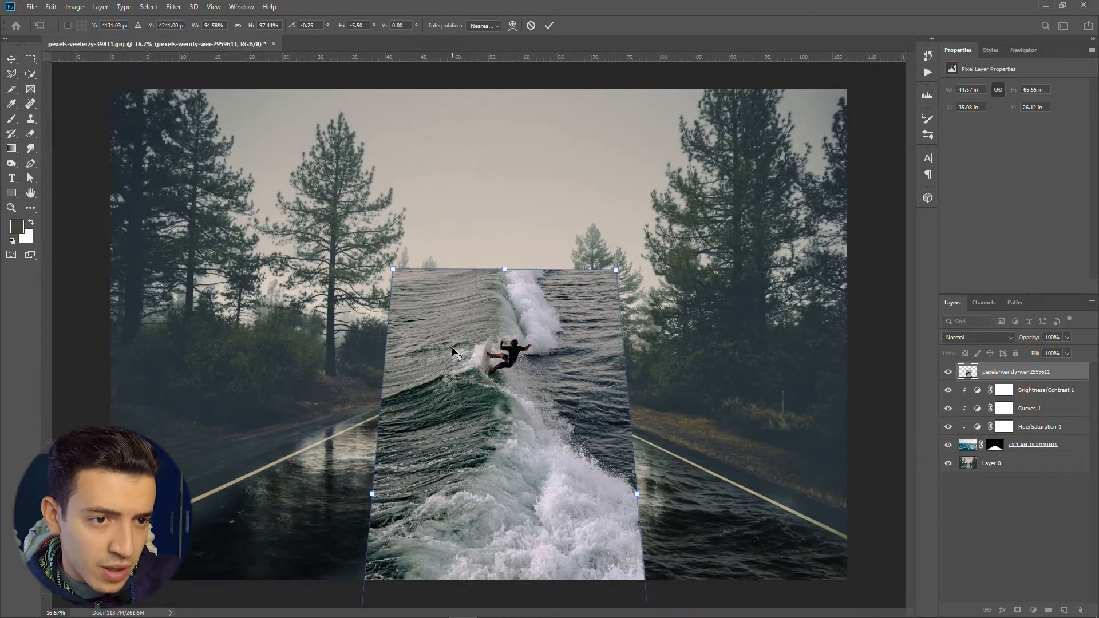
scroll(478, 421, "up", 2)
key("alt+space")
key("Escape")
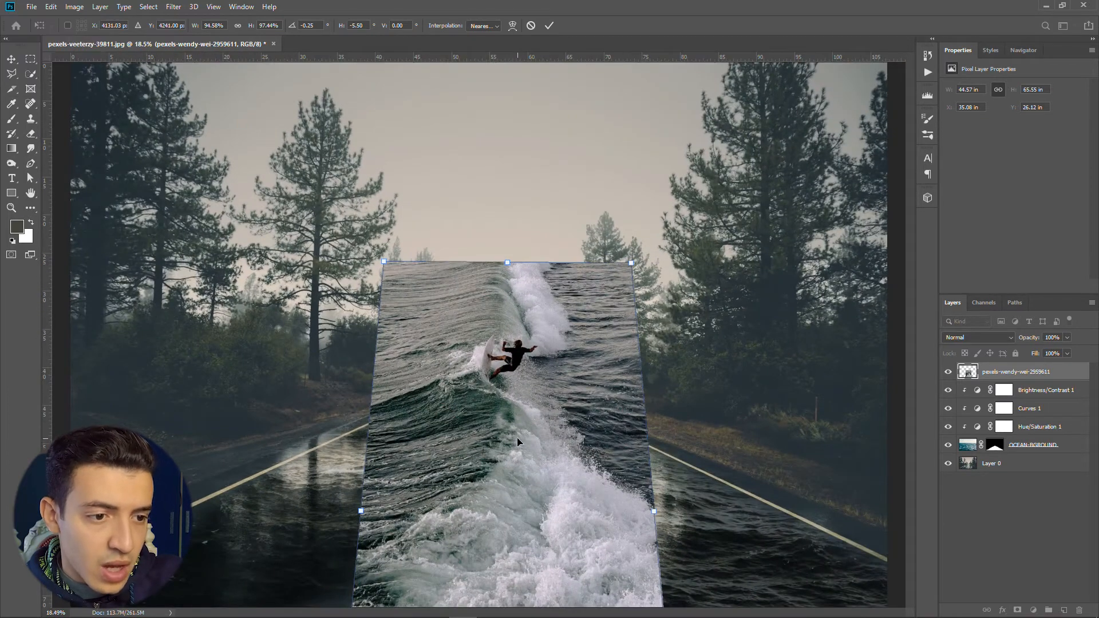
scroll(517, 437, "down", 2)
scroll(463, 570, "up", 1)
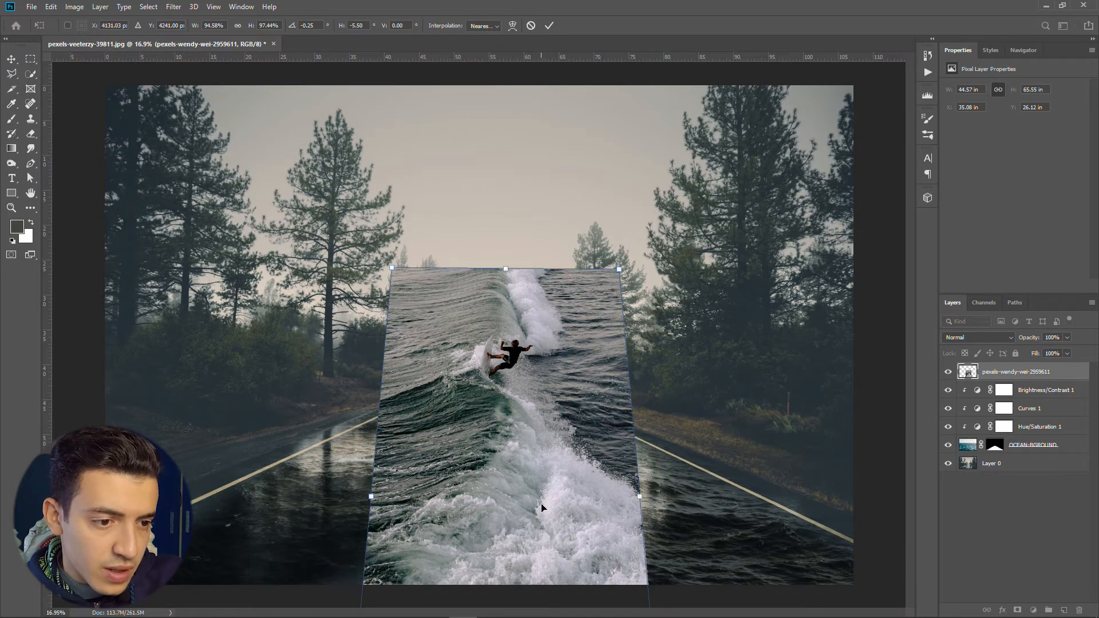
mouse_move(547, 507)
left_mouse_down()
mouse_move(553, 521)
mouse_move(545, 510)
left_mouse_up()
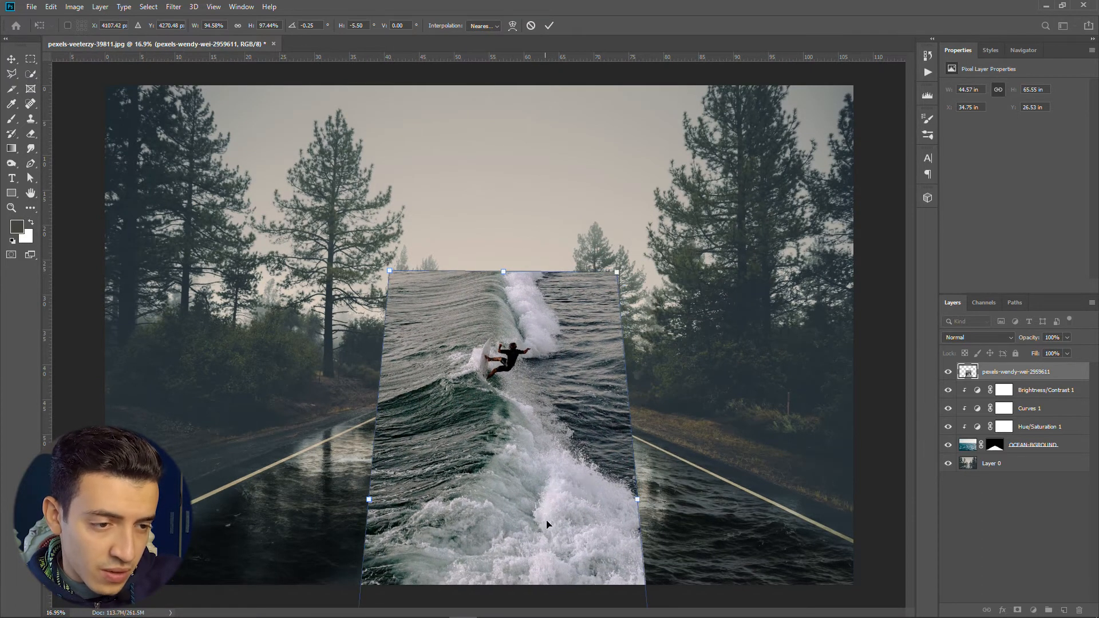
key("Return")
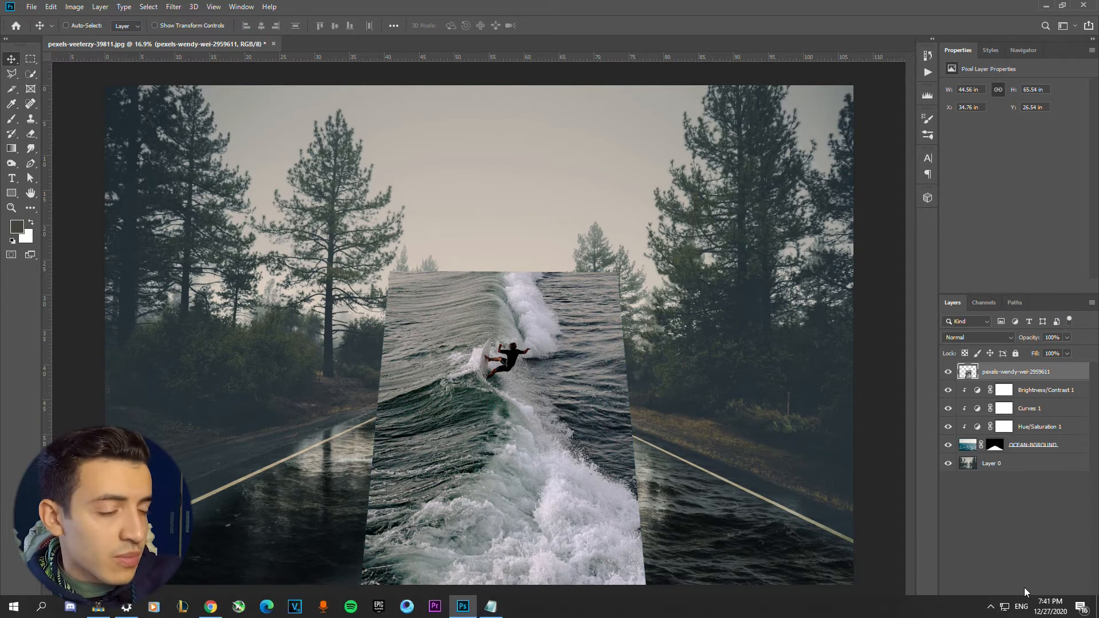
Select the surfer wave layer and add a white layer mask to it.
left_click(1027, 590)
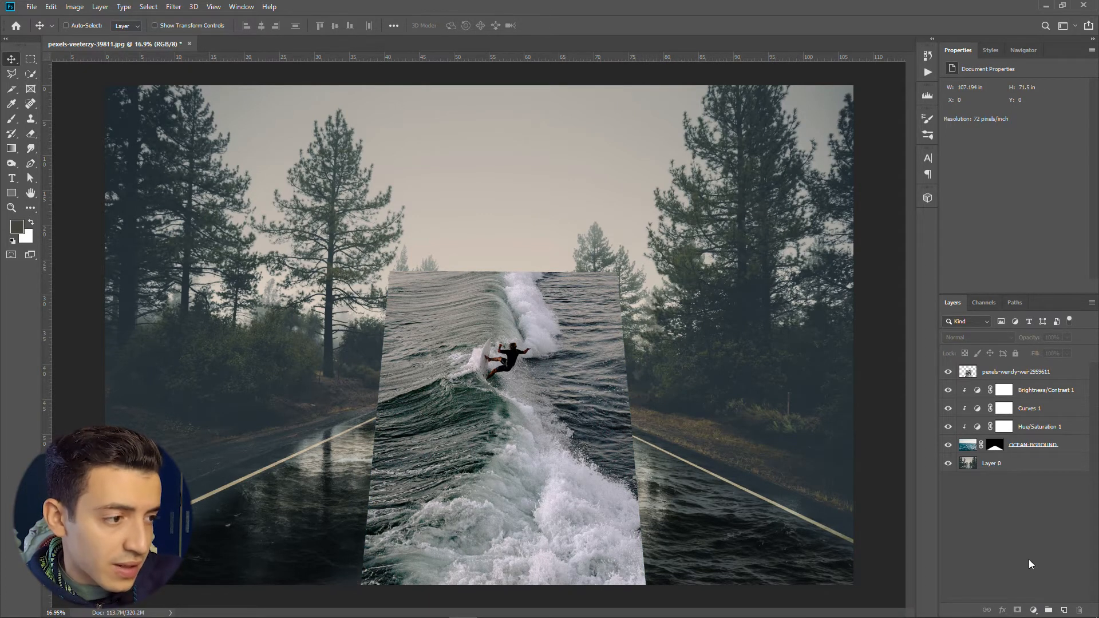
left_click(1033, 379)
left_click(1016, 563)
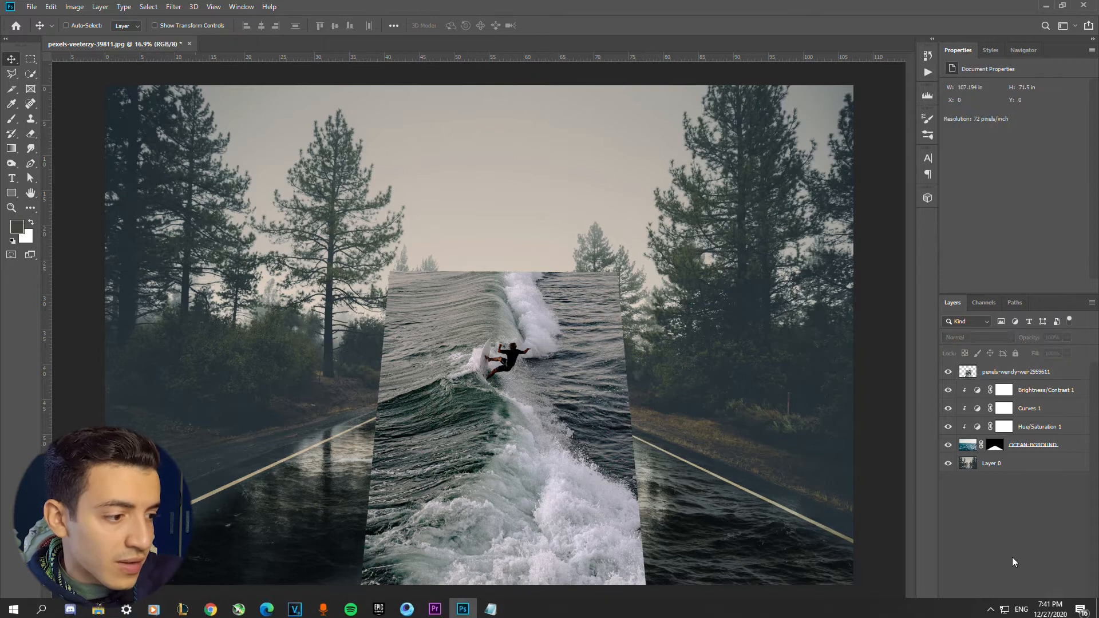
left_click(1039, 370)
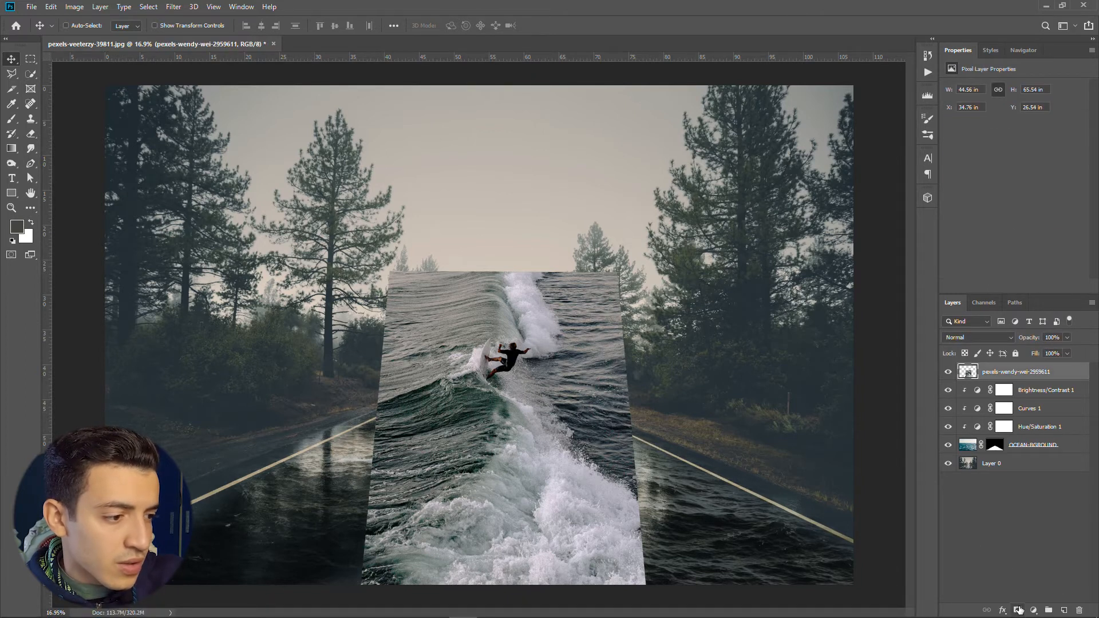
left_click(1019, 610)
Paint the surfer layer's mask black with a soft brush sized 500 and 800, hiding the surfer and most water beside the foam trail.
scroll(422, 328, "down", 2)
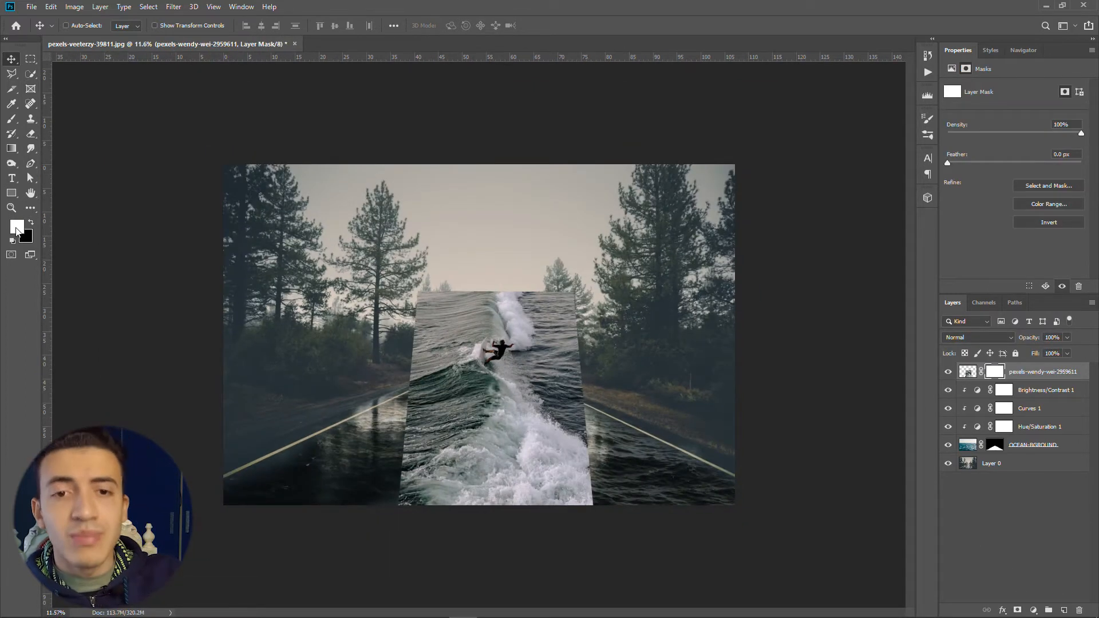
key("x")
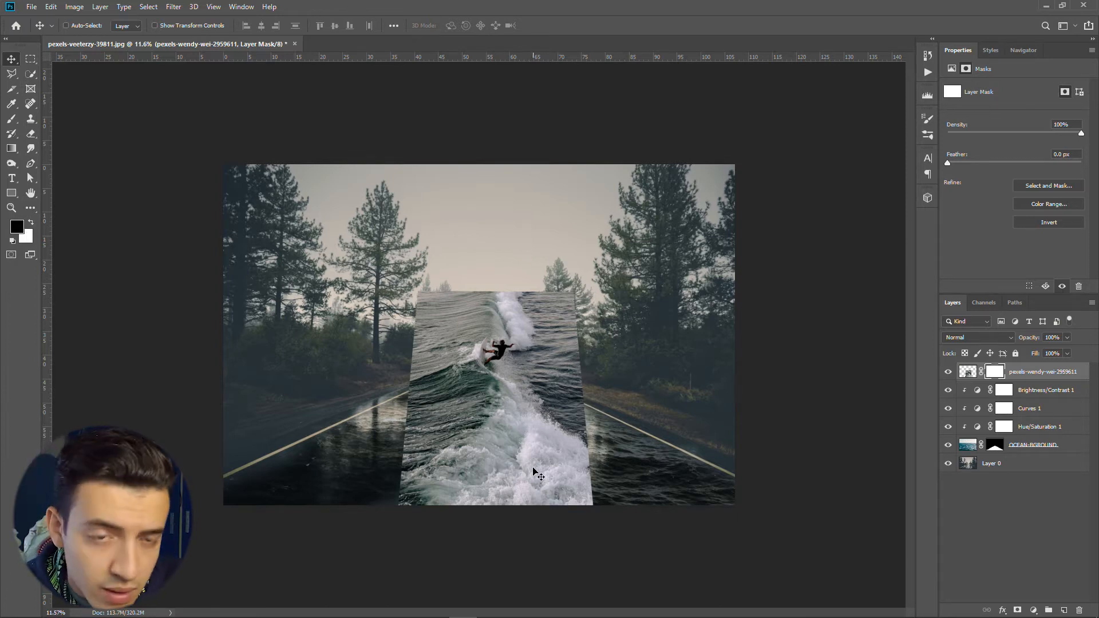
key("b")
scroll(504, 473, "up", 2)
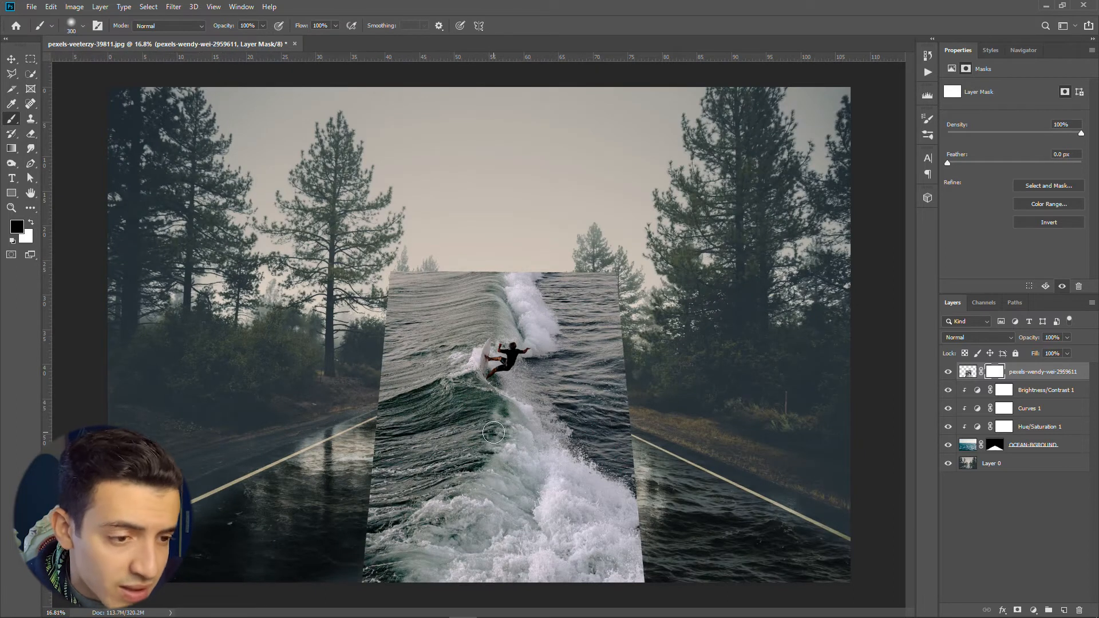
key("bracketright")
key("bracketright")
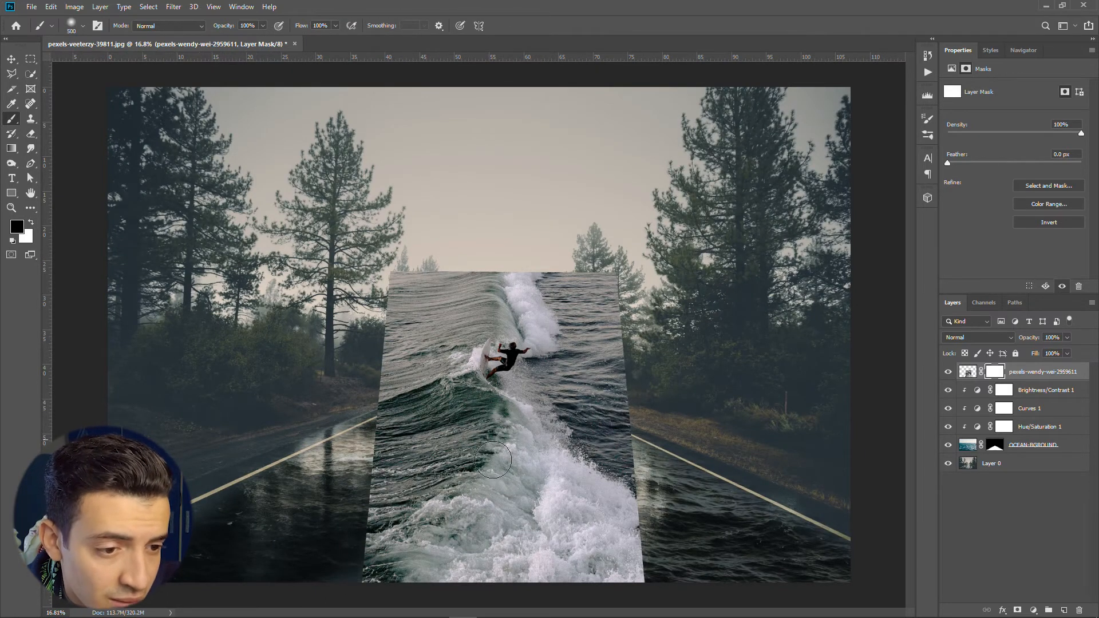
scroll(498, 464, "down", 1)
scroll(498, 464, "up", 1)
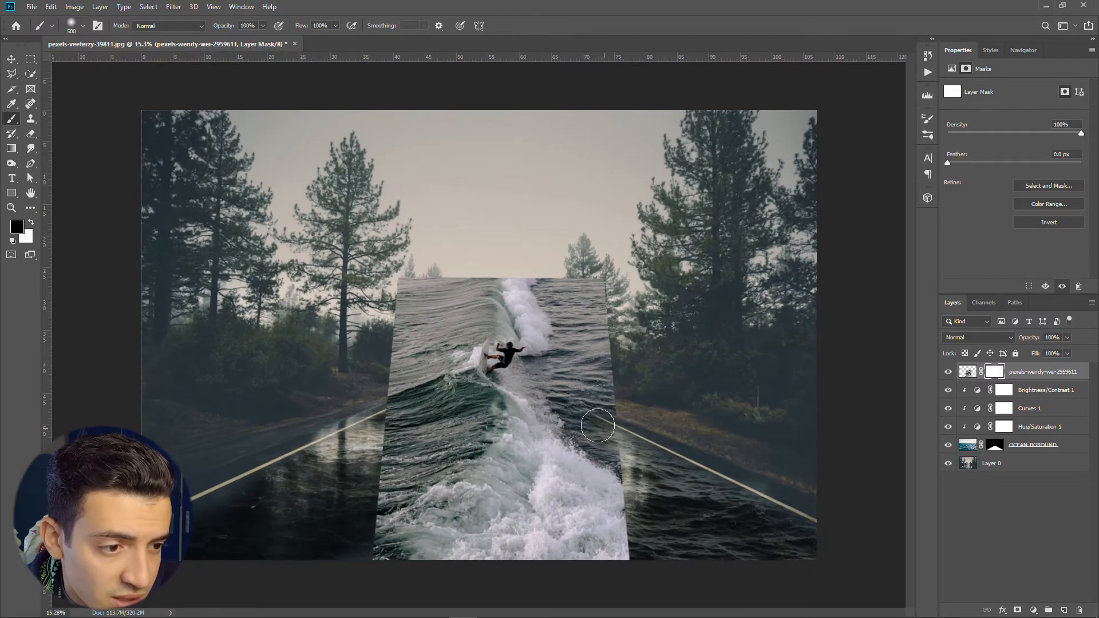
mouse_move(623, 448)
left_mouse_down()
mouse_move(565, 386)
mouse_move(486, 359)
mouse_move(506, 358)
mouse_move(467, 359)
mouse_move(449, 378)
mouse_move(468, 372)
mouse_move(448, 422)
mouse_move(419, 439)
mouse_move(414, 341)
mouse_move(553, 309)
mouse_move(584, 287)
mouse_move(383, 312)
mouse_move(426, 399)
mouse_move(359, 478)
mouse_move(346, 602)
mouse_move(363, 545)
mouse_move(341, 564)
mouse_move(372, 477)
mouse_move(351, 569)
left_mouse_up()
key("bracketright")
key("bracketright")
key("bracketright")
mouse_move(589, 336)
left_mouse_down()
mouse_move(655, 420)
mouse_move(672, 502)
mouse_move(639, 500)
mouse_move(642, 459)
left_mouse_up()
Try brush strokes on the surfer photo's pixels instead of its layer mask, and undo them.
key("ctrl+2")
mouse_move(620, 328)
left_mouse_down()
mouse_move(604, 343)
mouse_move(520, 298)
mouse_move(541, 316)
left_mouse_up()
key("ctrl+z")
key("ctrl+z")
key("ctrl+z")
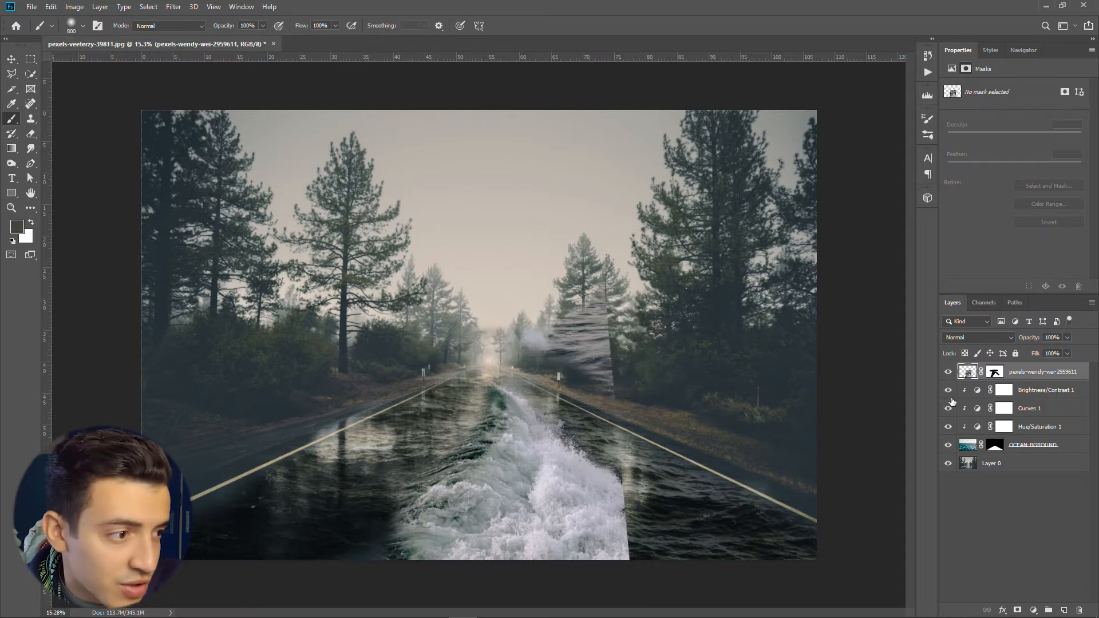
left_click(994, 373)
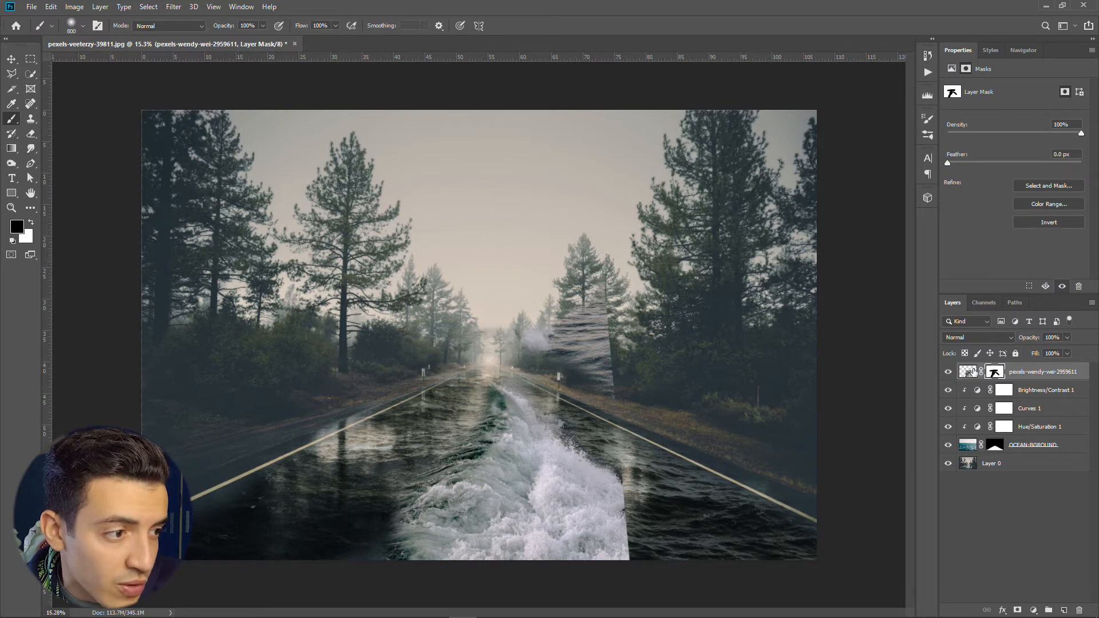
left_click(968, 371)
mouse_move(497, 367)
left_mouse_down()
mouse_move(466, 478)
mouse_move(515, 504)
left_mouse_up()
mouse_move(352, 340)
left_mouse_down()
mouse_move(320, 435)
mouse_move(294, 452)
left_mouse_up()
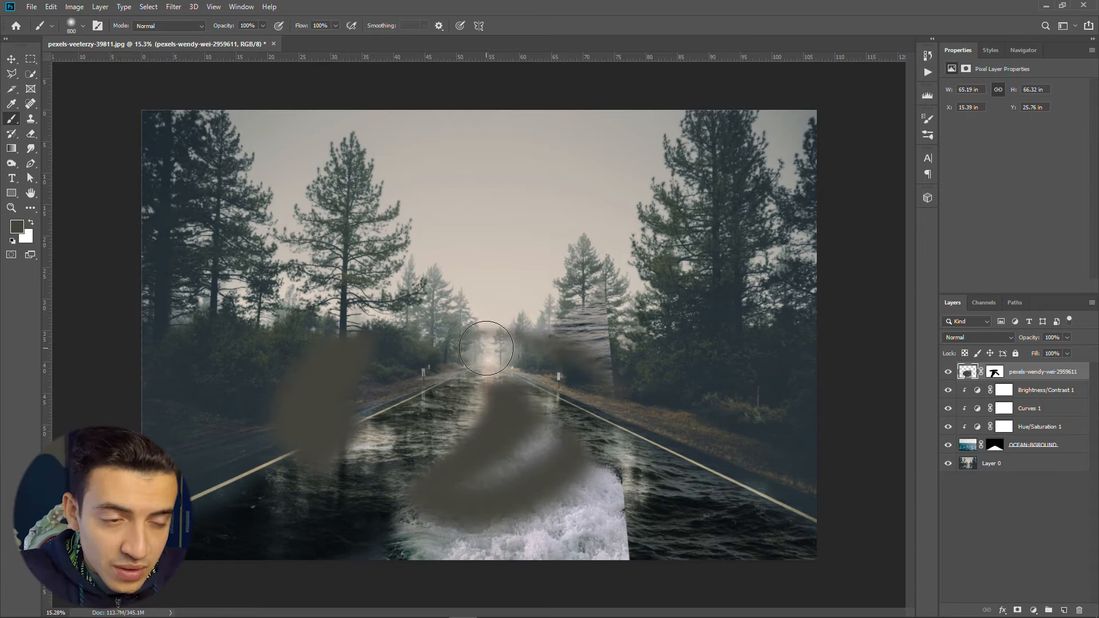
key("ctrl+z")
key("ctrl+z")
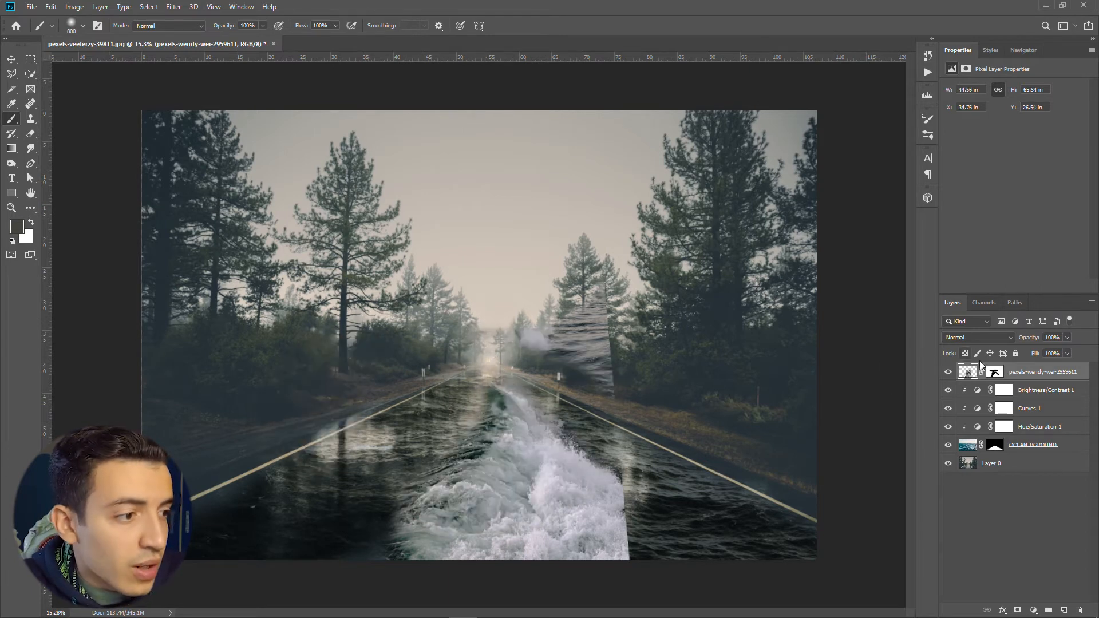
Reselect the surfer layer's mask and paint black over the leftover patch by the trees and the wave's hard outer edges.
left_click(995, 372)
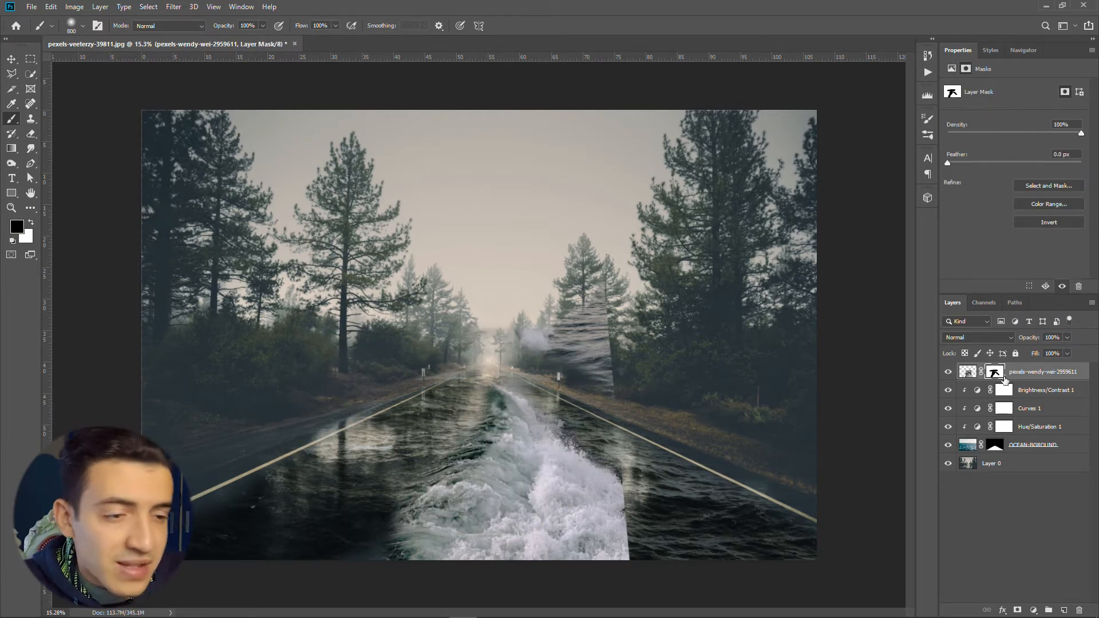
left_click_drag(572, 309, 602, 384)
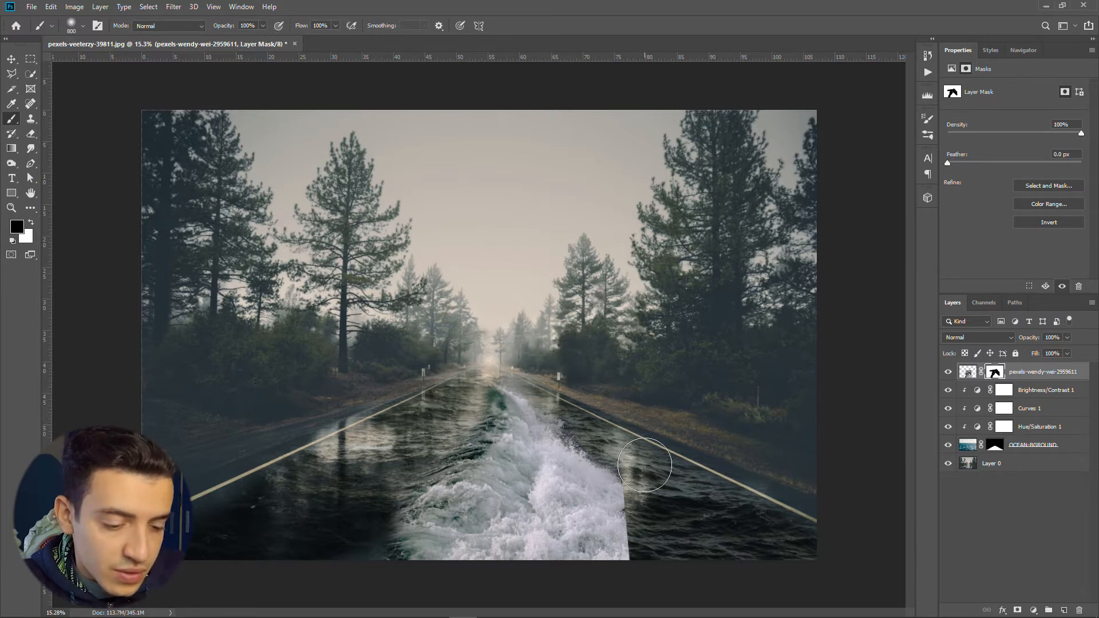
mouse_move(641, 485)
left_mouse_down()
mouse_move(663, 565)
mouse_move(659, 468)
mouse_move(670, 582)
left_mouse_up()
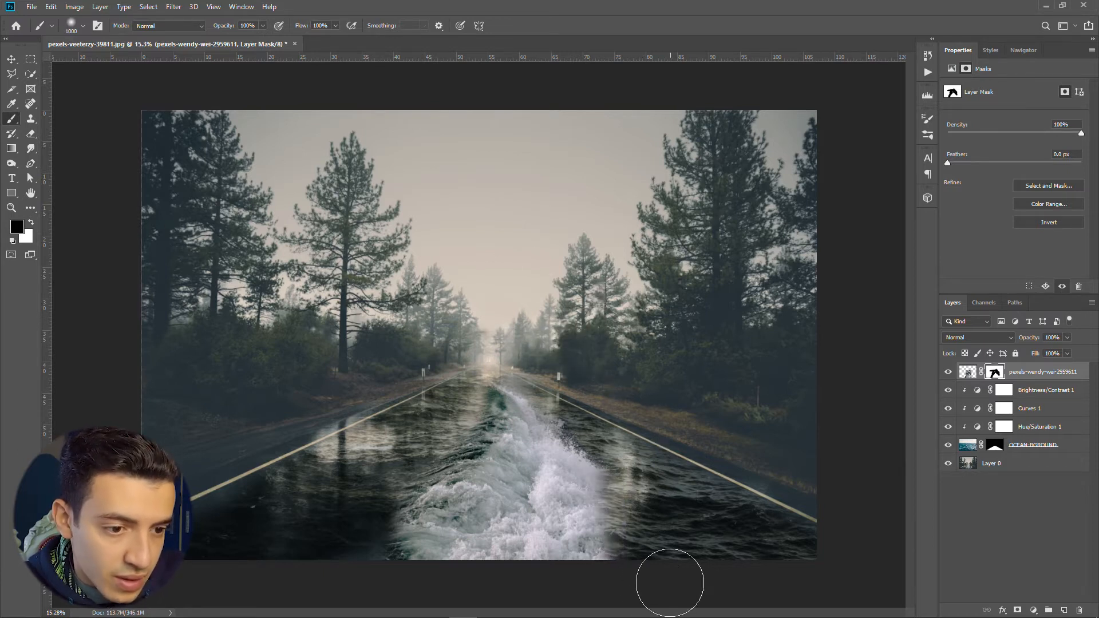
left_click_drag(361, 582, 544, 601)
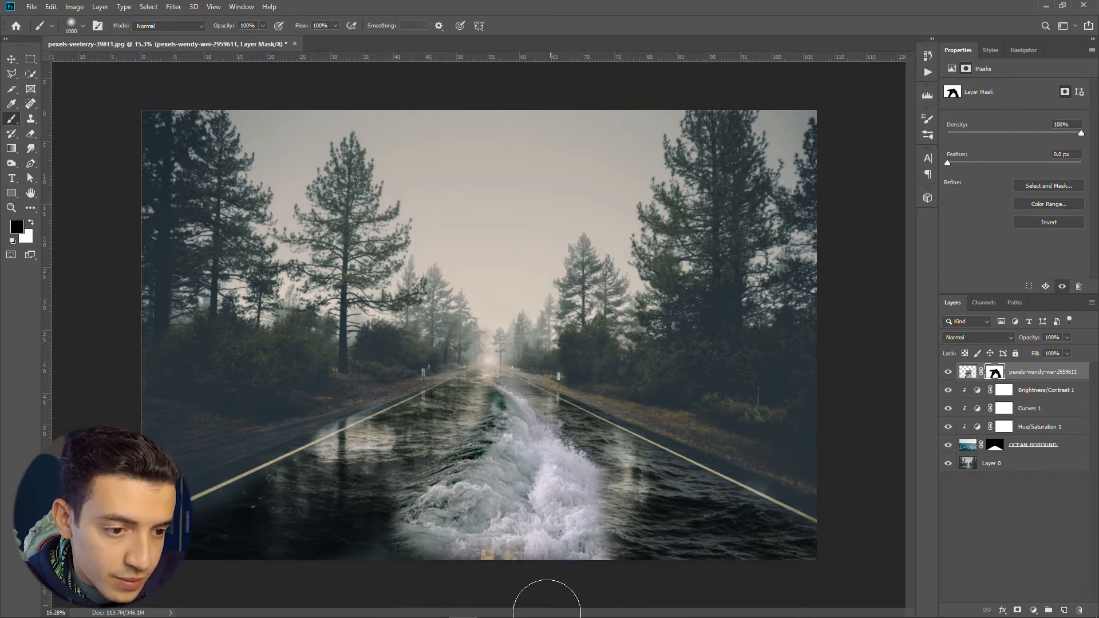
mouse_move(544, 615)
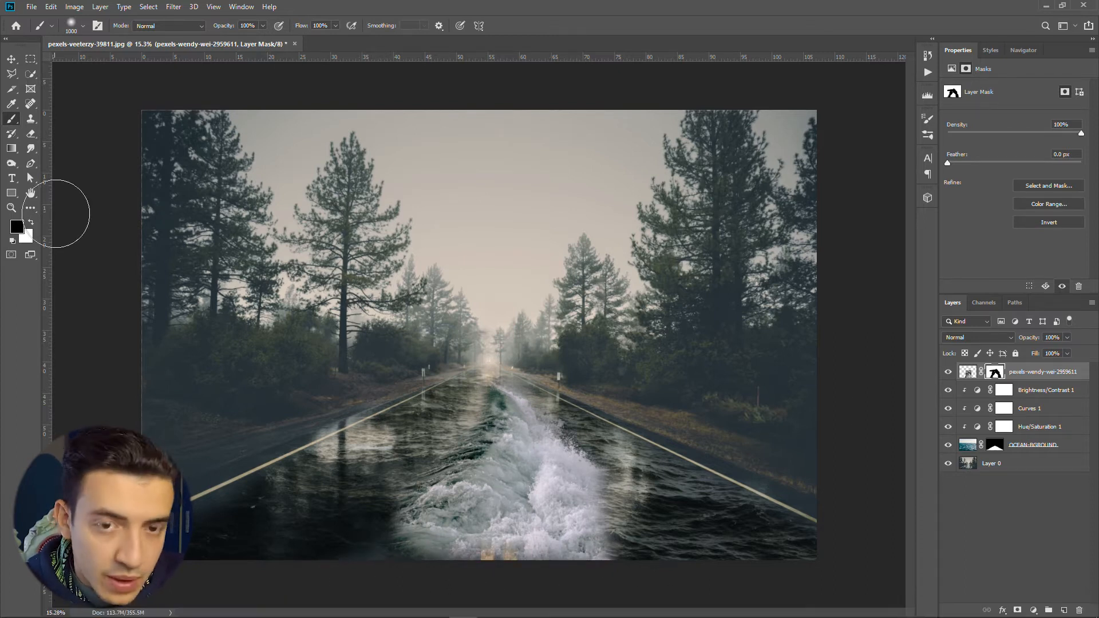
Move the masked wave lower on the road, widen it to about 107% and recentre it between the road lines.
key("v")
left_click_drag(522, 490, 520, 513)
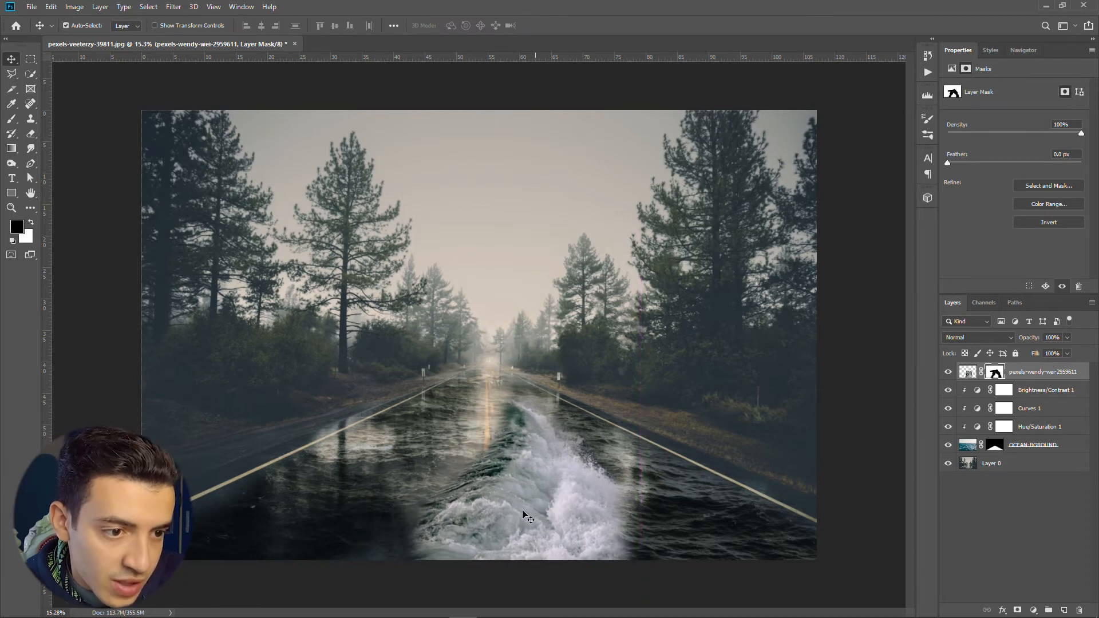
key("ctrl+t")
left_click_drag(380, 499, 363, 499)
left_click_drag(532, 435, 518, 436)
key("Return")
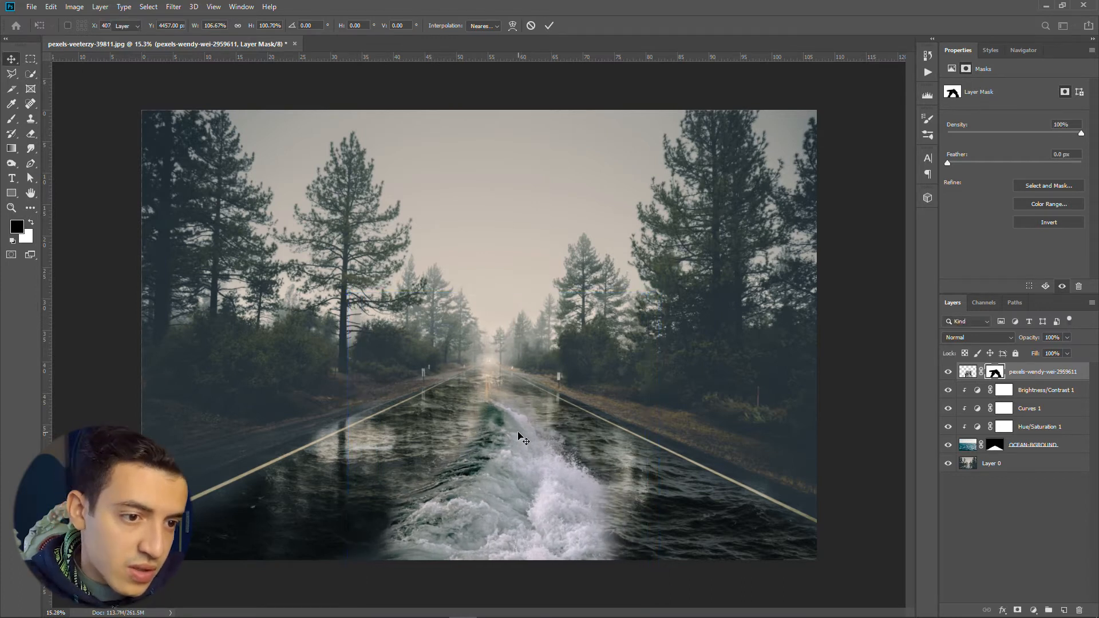
Erase on the surfer layer's mask at size 700, revealing more of the green wave slope and trimming its upper end on the road.
key("e")
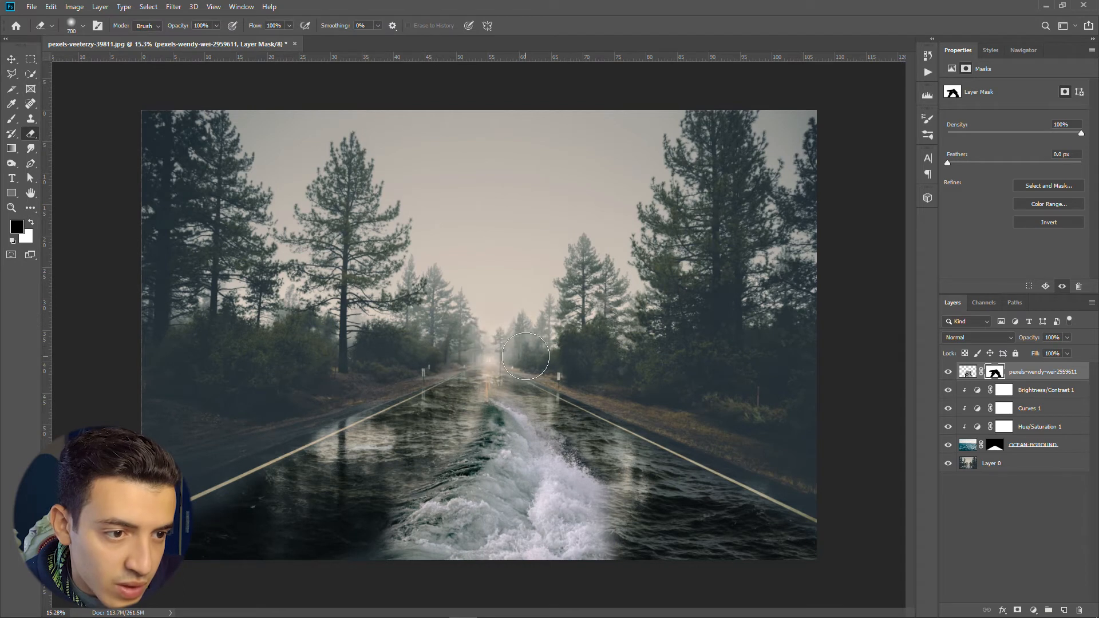
left_click_drag(525, 350, 492, 367)
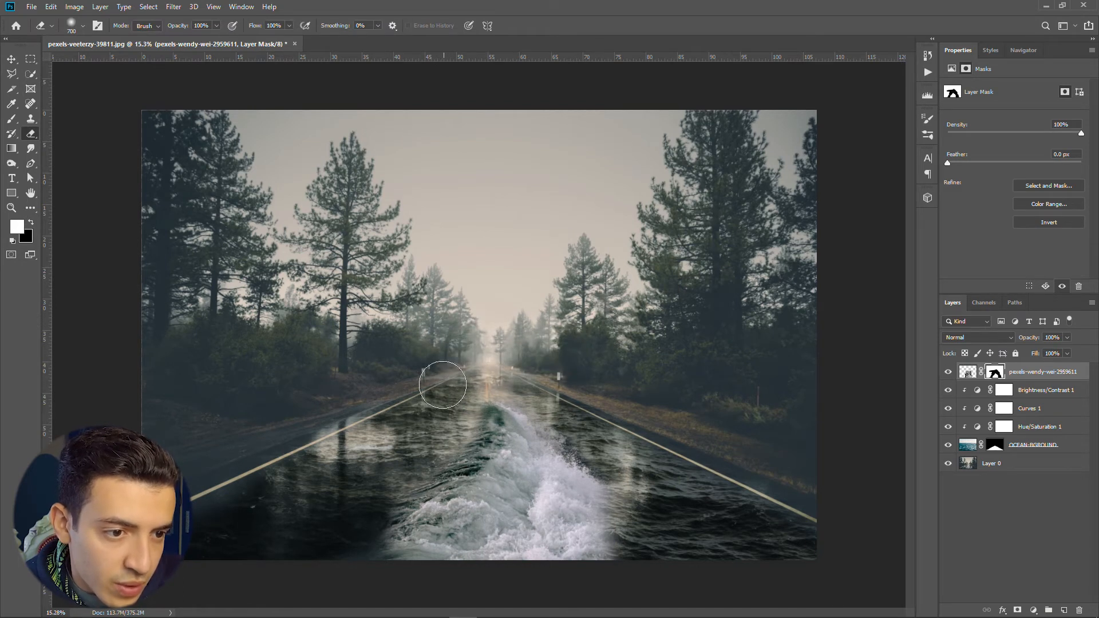
key("x")
mouse_move(440, 416)
left_mouse_down()
mouse_move(470, 426)
mouse_move(447, 442)
mouse_move(458, 387)
mouse_move(549, 375)
mouse_move(469, 360)
mouse_move(413, 371)
left_mouse_up()
key("x")
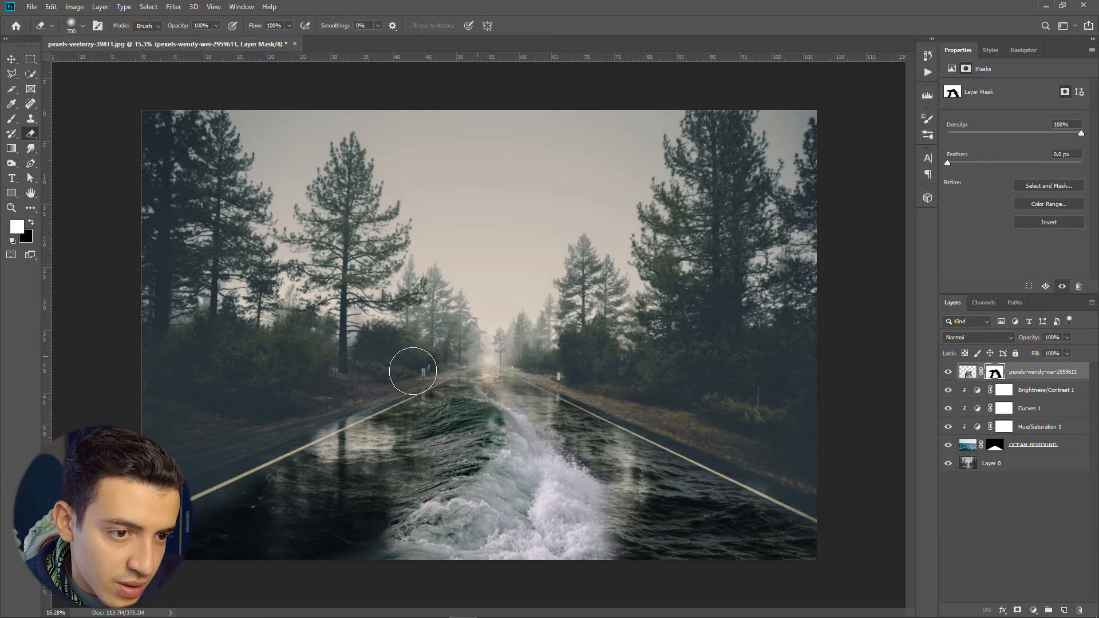
key("x")
mouse_move(565, 375)
left_mouse_down()
mouse_move(569, 400)
mouse_move(628, 452)
mouse_move(593, 368)
mouse_move(609, 385)
mouse_move(494, 358)
left_mouse_up()
key("x")
left_click_drag(404, 411, 391, 432)
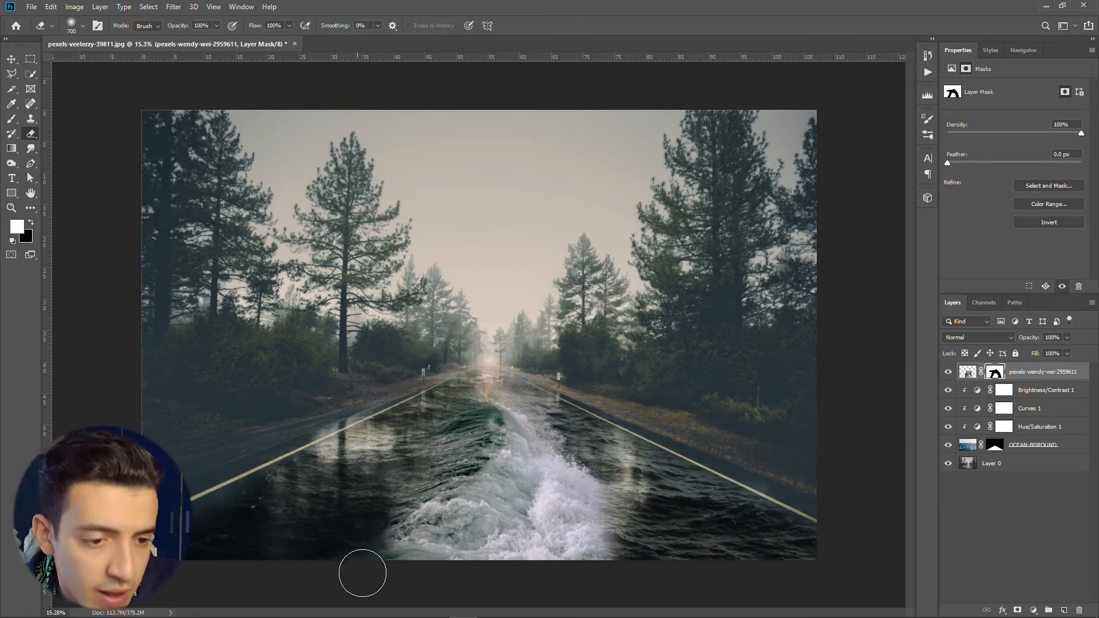
Enlarge the eraser brush to size 1300.
key("bracketright")
key("bracketright")
key("bracketright")
key("bracketright")
key("bracketright")
key("bracketright")
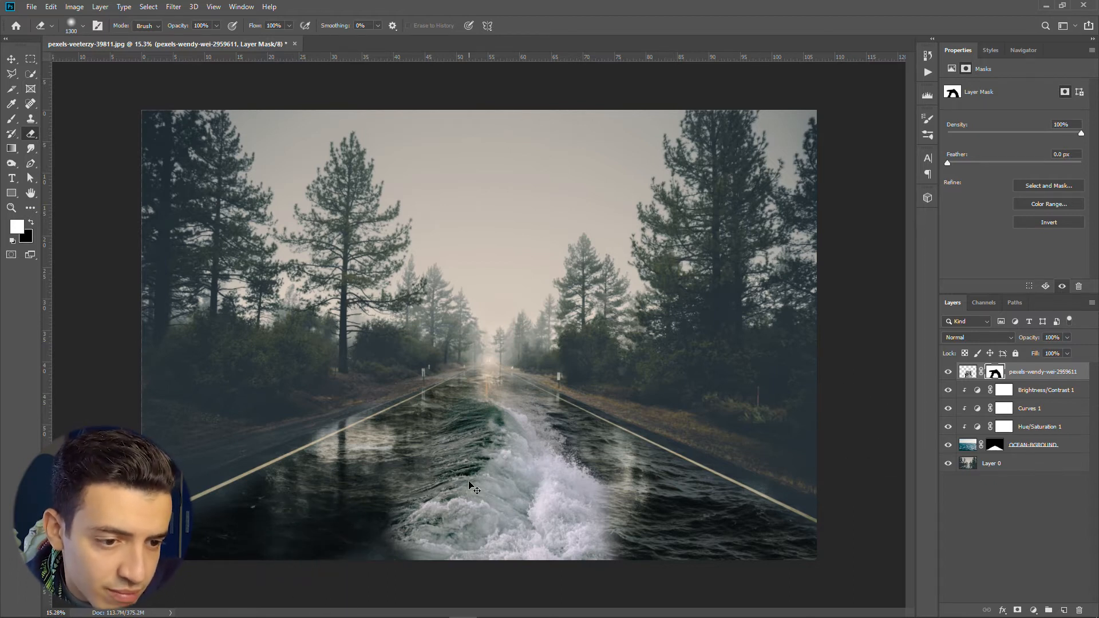
Duplicate the masked surfer layer and delete the layer mask from the copy.
left_click(968, 371)
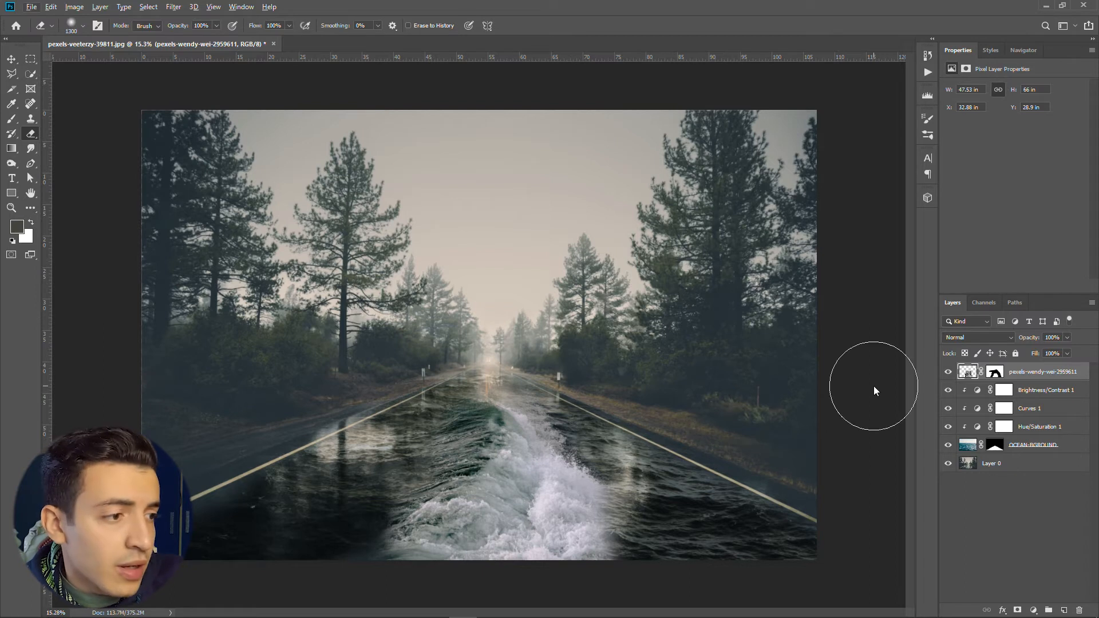
key("ctrl+j")
left_click(994, 372)
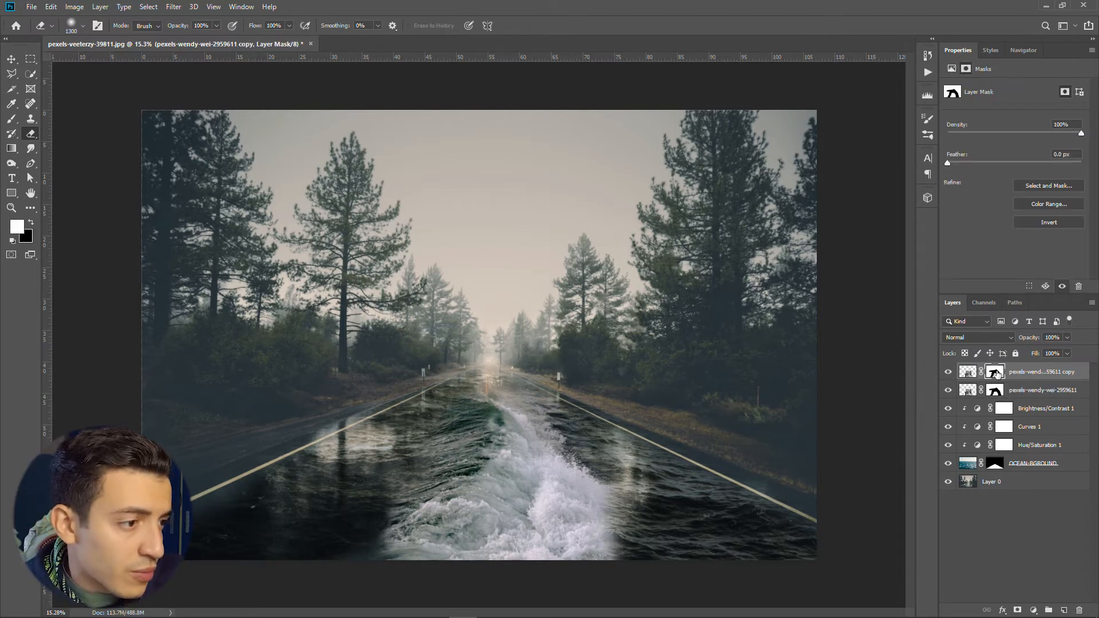
right_click(996, 373)
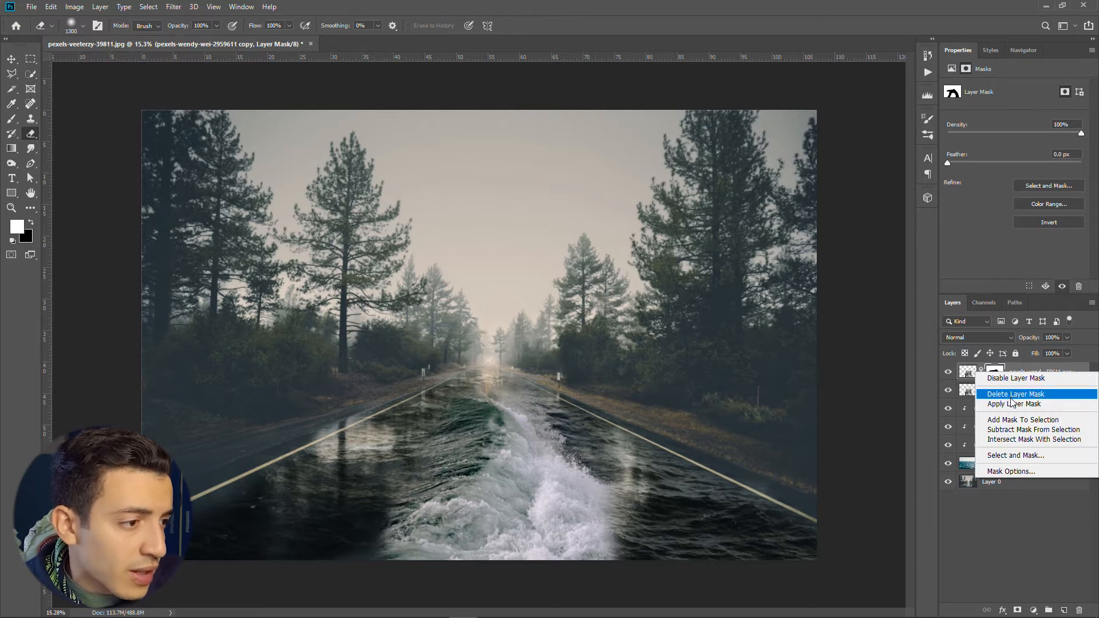
left_click(1011, 397)
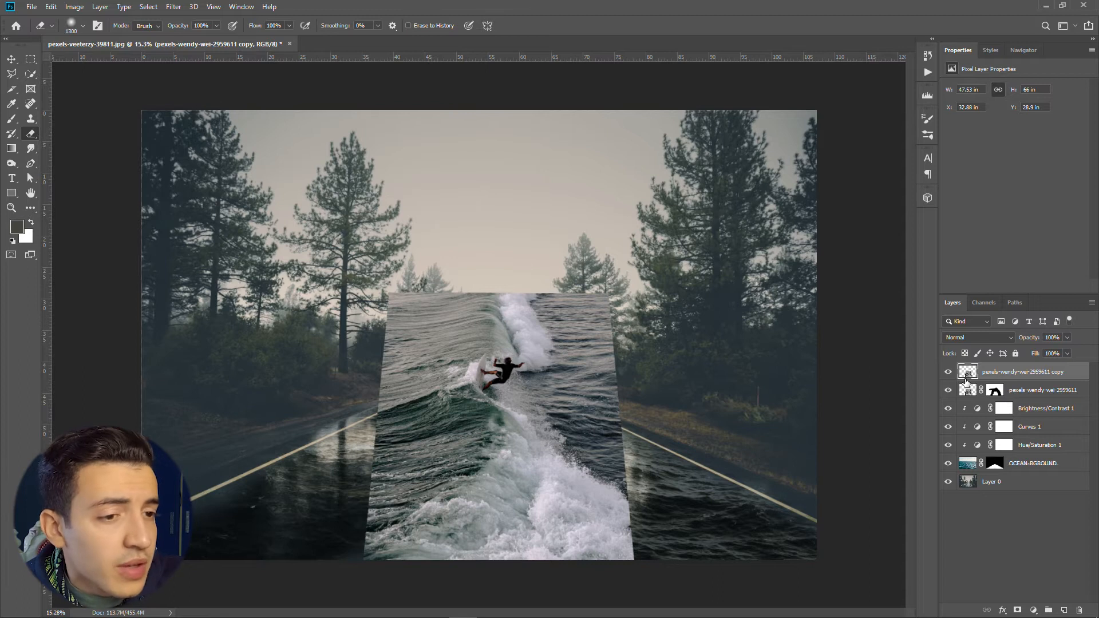
Narrow the copied surfer photo to about 91% and then about 96% width, and shift it slightly lower on the road.
key("b")
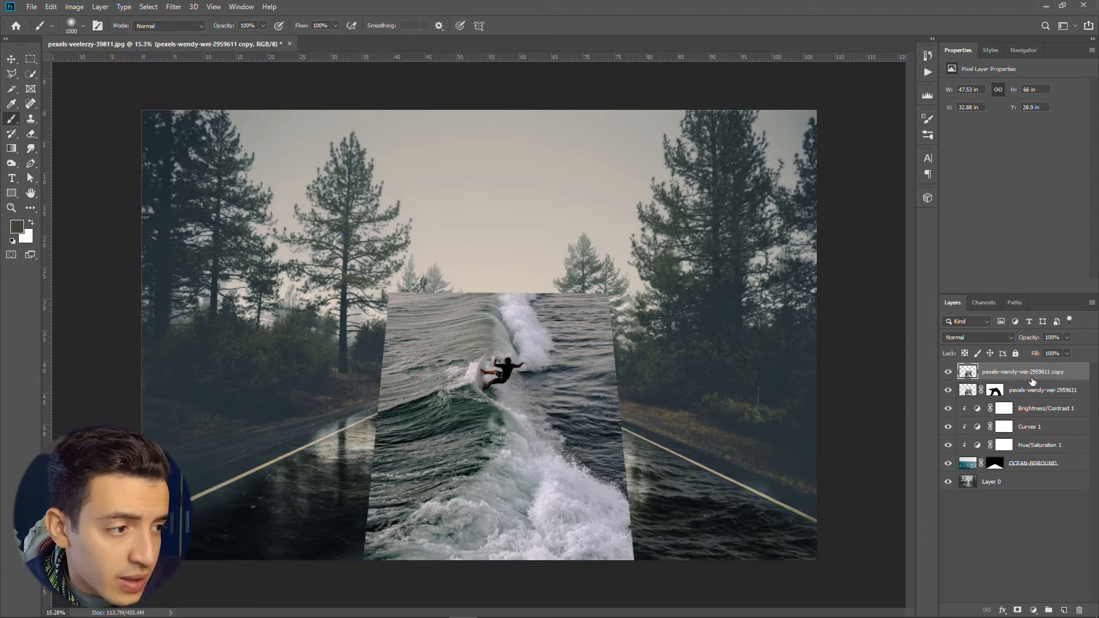
key("ctrl+t")
left_click_drag(647, 499, 623, 499)
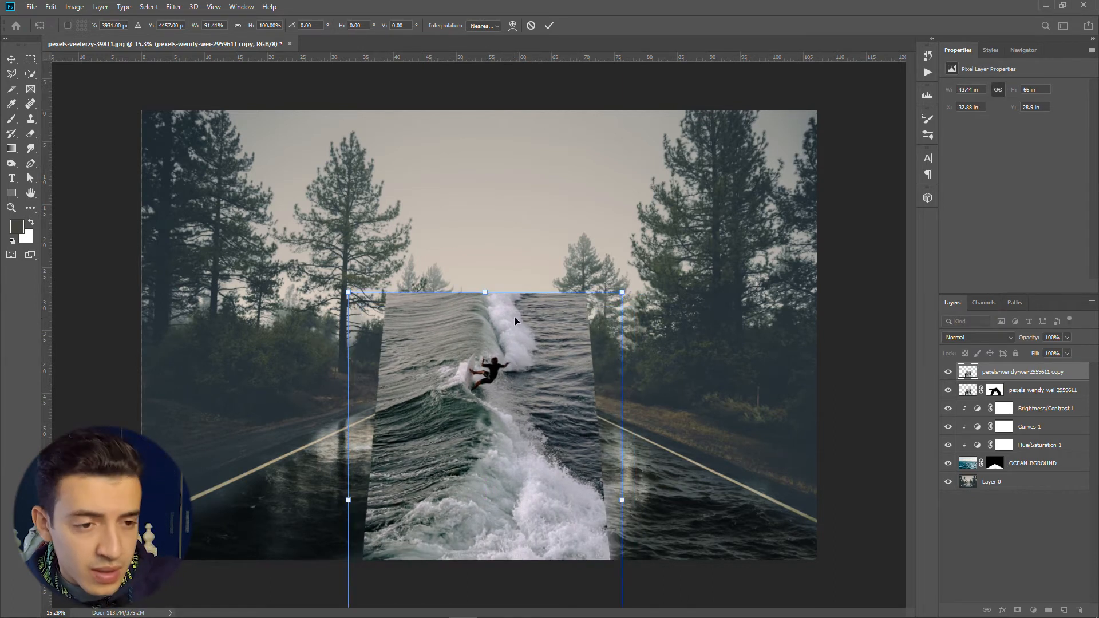
key("Return")
key("b")
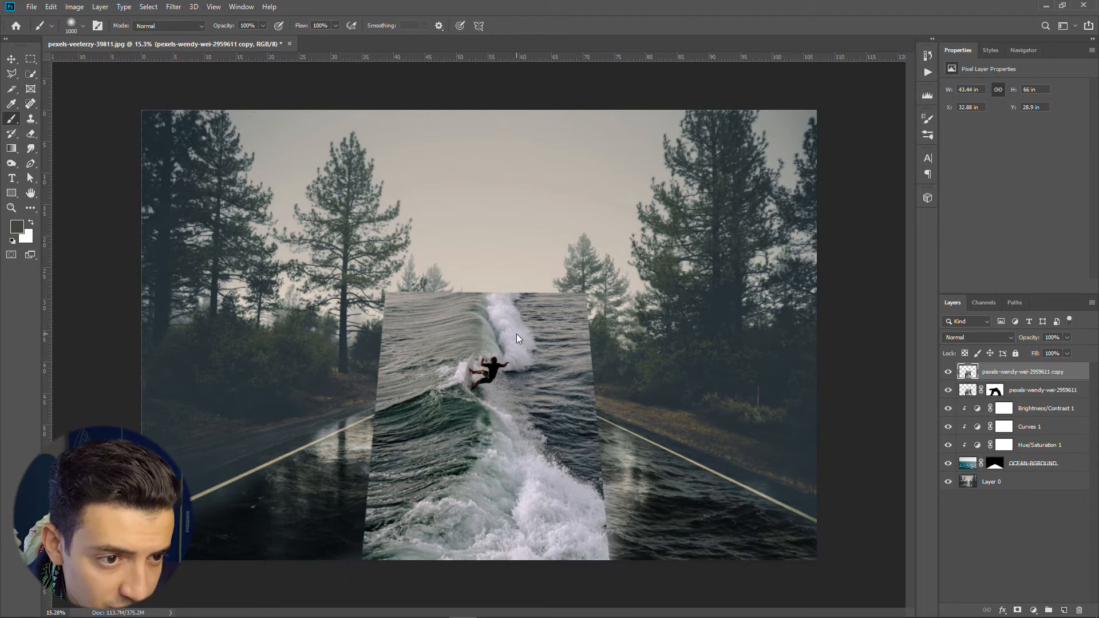
key("ctrl+t")
left_click_drag(347, 506, 359, 505)
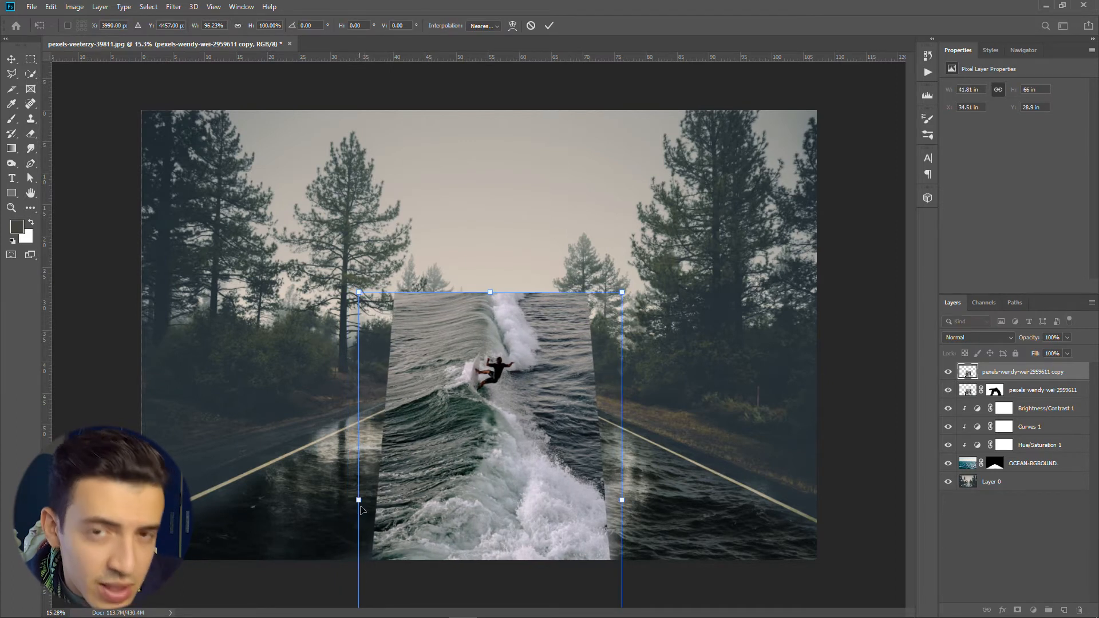
key("Return")
key("b")
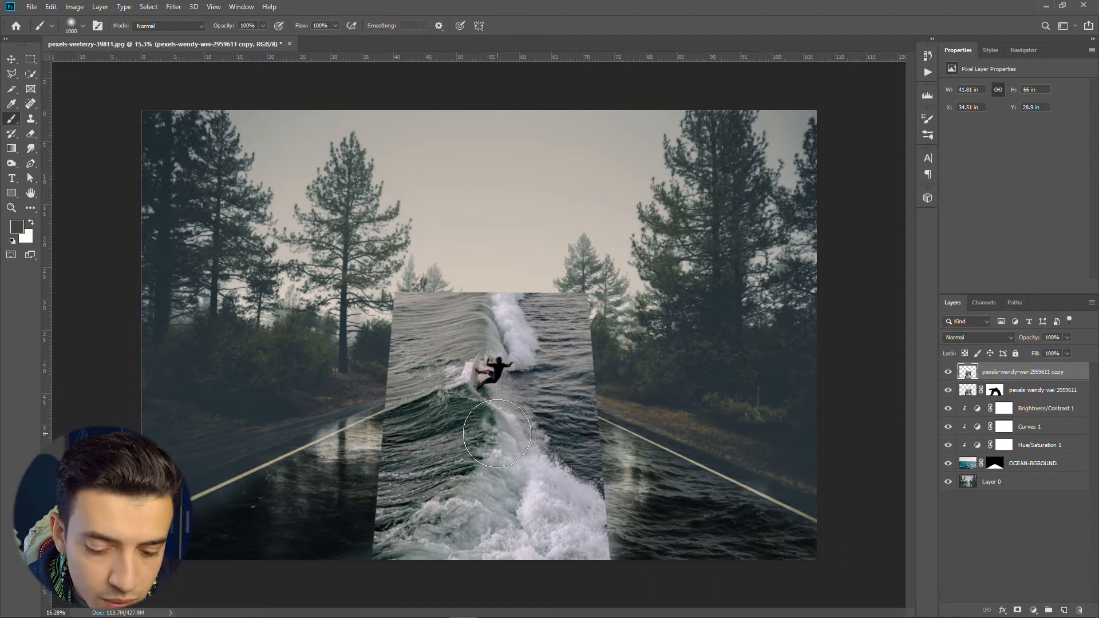
key("v")
mouse_move(509, 427)
left_mouse_down()
mouse_move(506, 454)
mouse_move(507, 445)
left_mouse_up()
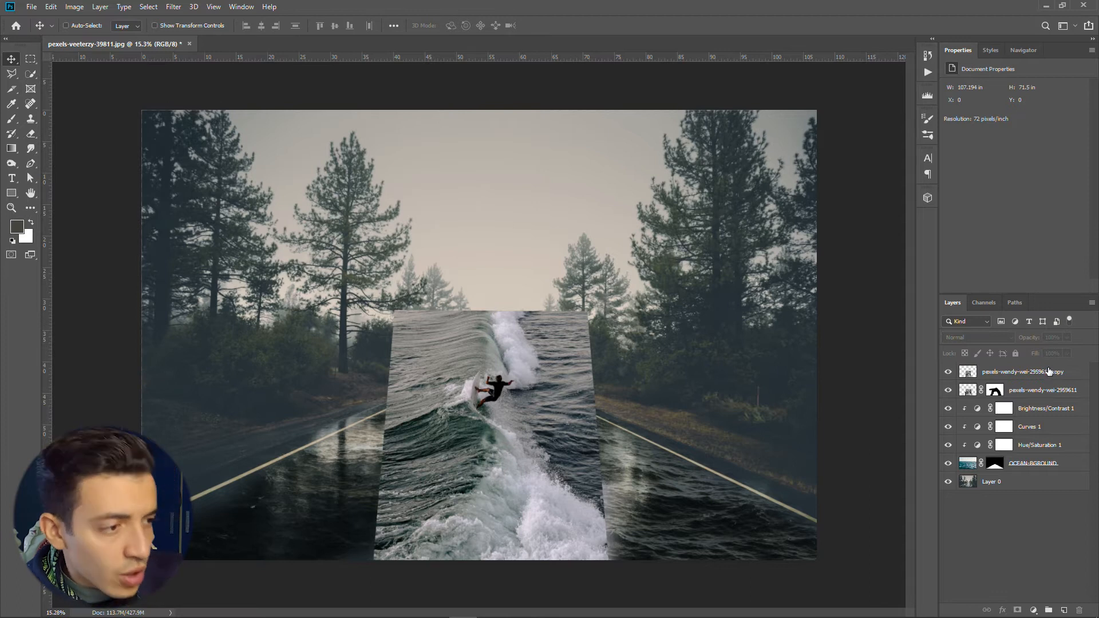
Add a white layer mask to the copied surfer layer, ready for brushing with black.
left_click(1019, 610)
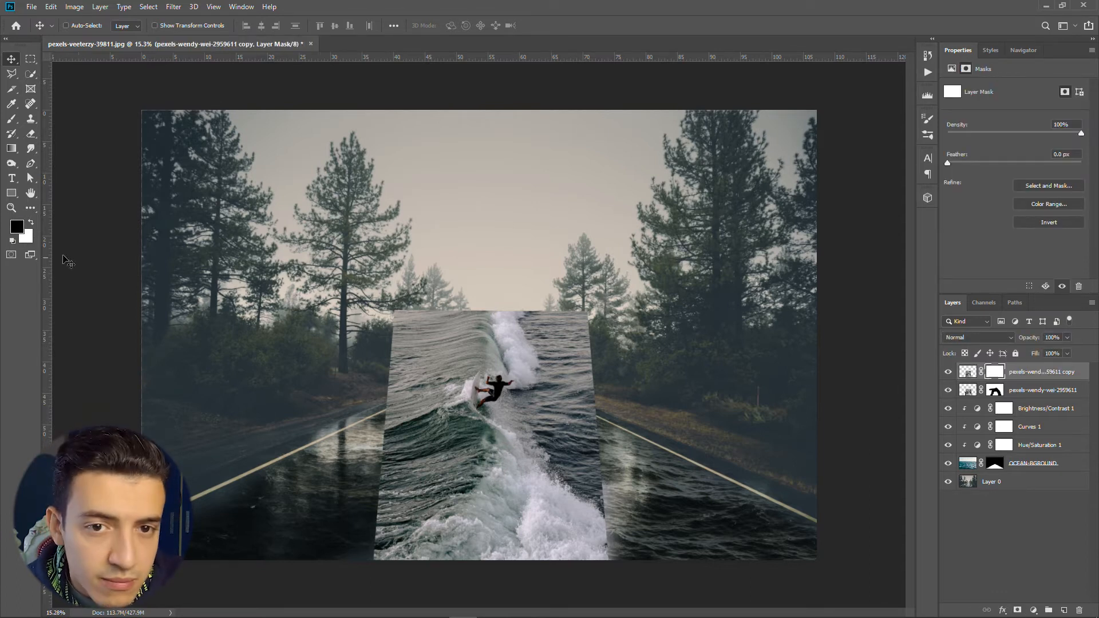
key("b")
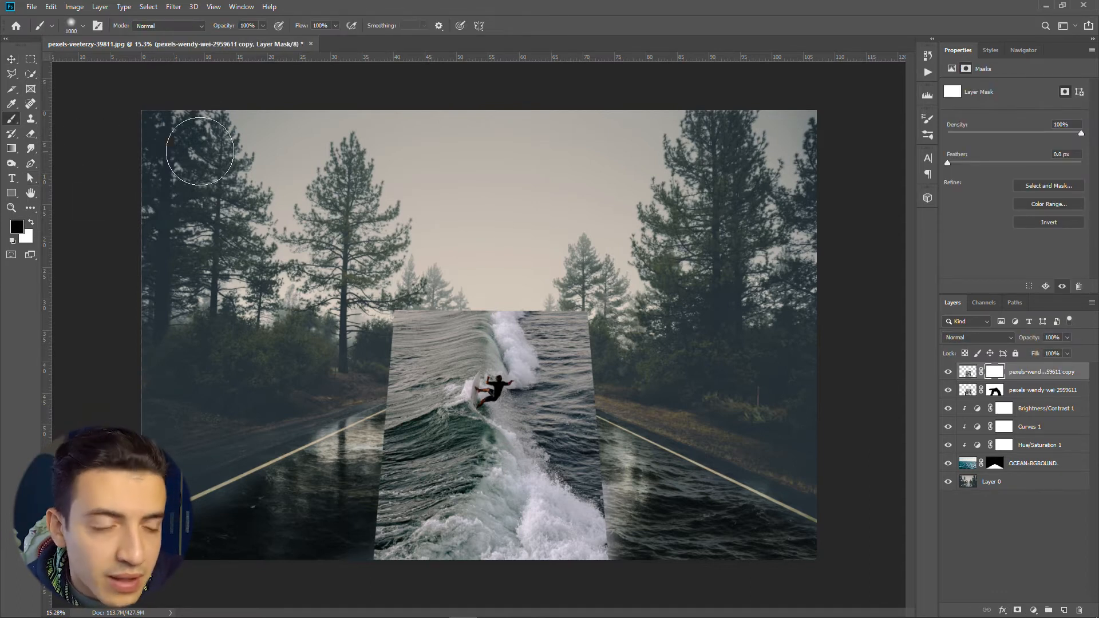
Try a brush stroke along the photo copy's outer edge on its pixels instead of its mask, and undo it.
mouse_move(429, 290)
left_mouse_down()
mouse_move(511, 268)
mouse_move(618, 320)
mouse_move(599, 340)
mouse_move(623, 470)
mouse_move(466, 549)
mouse_move(653, 556)
mouse_move(416, 550)
mouse_move(368, 531)
mouse_move(407, 526)
mouse_move(334, 499)
mouse_move(350, 373)
mouse_move(348, 469)
mouse_move(324, 503)
mouse_move(372, 458)
mouse_move(407, 333)
mouse_move(448, 296)
mouse_move(392, 295)
mouse_move(363, 347)
mouse_move(452, 312)
mouse_move(548, 327)
mouse_move(467, 300)
mouse_move(471, 323)
mouse_move(483, 310)
mouse_move(430, 311)
mouse_move(421, 331)
mouse_move(448, 331)
mouse_move(411, 336)
mouse_move(376, 318)
mouse_move(336, 511)
left_mouse_up()
key("ctrl+2")
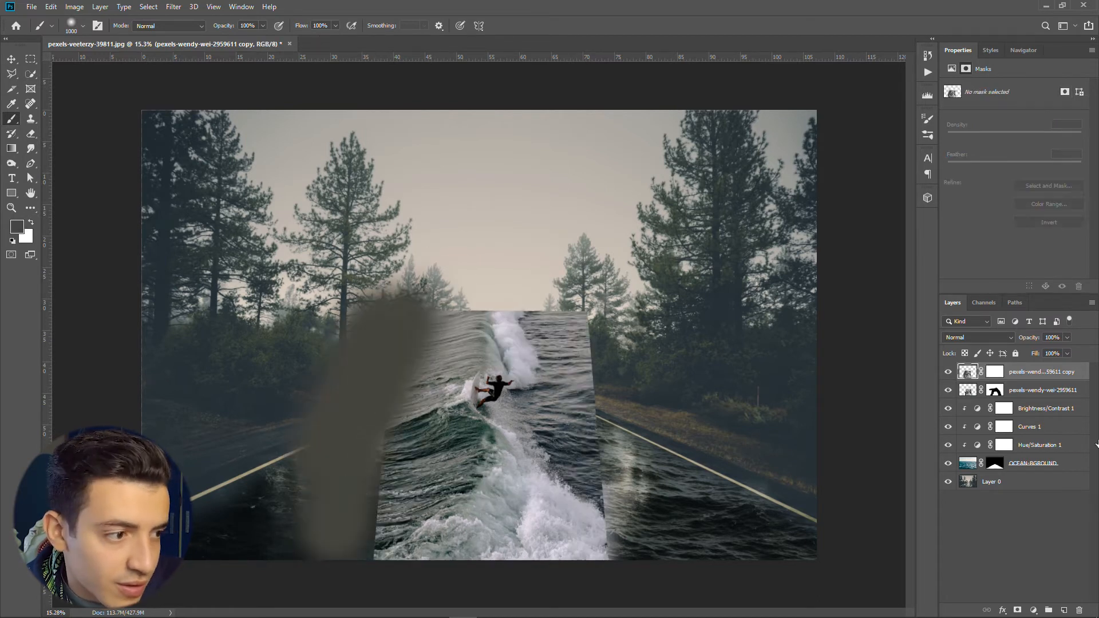
key("ctrl+z")
Reselect the copy's layer mask and paint black with a soft size 1000 brush over the photo's outer edges.
key("ctrl+backslash")
left_click_drag(306, 375, 435, 335)
mouse_move(344, 541)
left_mouse_down()
mouse_move(503, 567)
mouse_move(343, 526)
mouse_move(619, 443)
mouse_move(581, 252)
left_mouse_up()
Reduce the soft brush to size 250 and mask out the water and foam rising behind the surfer on his outstretched-arm side.
scroll(621, 376, "up", 5)
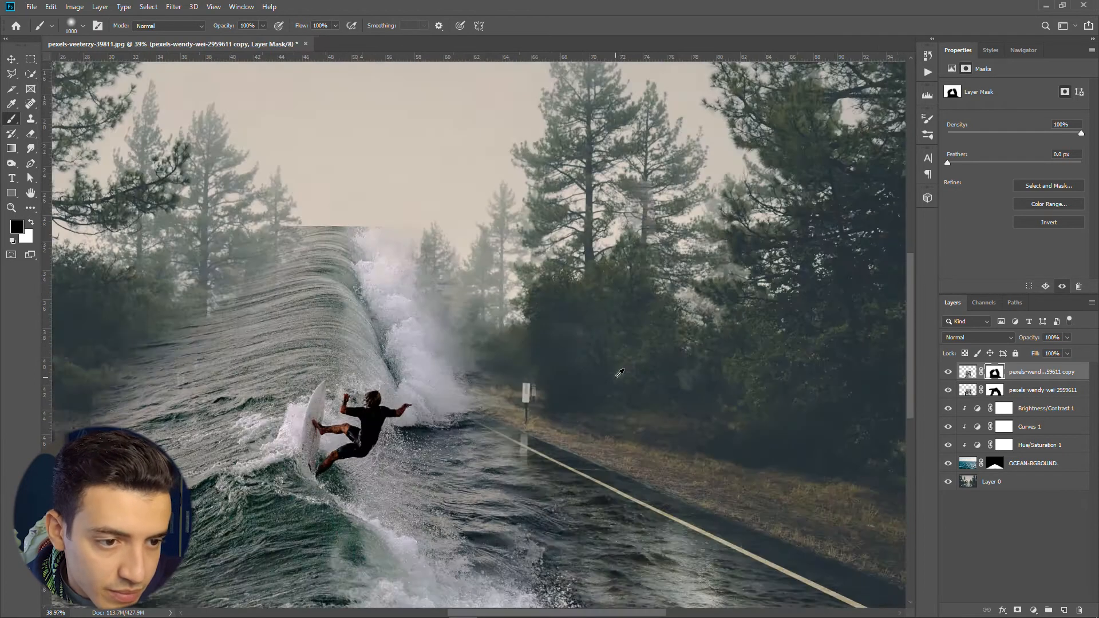
scroll(619, 373, "up", 1)
key("bracketleft")
key("bracketleft")
key("bracketleft")
key("bracketleft")
key("bracketleft")
key("bracketleft")
key("bracketleft")
key("bracketleft")
key("bracketleft")
key("bracketleft")
key("bracketleft")
key("bracketleft")
mouse_move(400, 199)
left_mouse_down()
mouse_move(104, 251)
mouse_move(210, 218)
mouse_move(215, 294)
mouse_move(382, 288)
mouse_move(461, 418)
mouse_move(449, 440)
mouse_move(422, 457)
left_mouse_up()
Try masking out the water over the trees and road on the surfboard side with the size 250 brush.
scroll(447, 424, "left", 10)
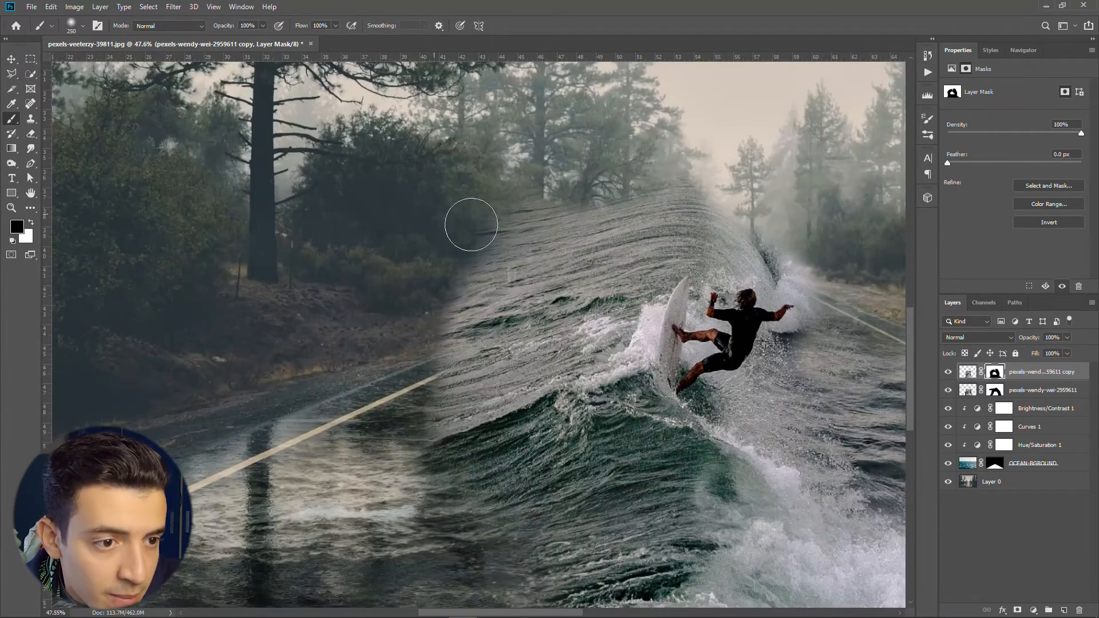
mouse_move(472, 224)
left_mouse_down()
mouse_move(490, 280)
mouse_move(483, 316)
mouse_move(534, 329)
mouse_move(592, 240)
mouse_move(580, 235)
mouse_move(586, 211)
mouse_move(580, 265)
mouse_move(592, 287)
mouse_move(711, 213)
mouse_move(647, 206)
mouse_move(676, 229)
mouse_move(818, 222)
mouse_move(797, 243)
mouse_move(672, 229)
left_mouse_up()
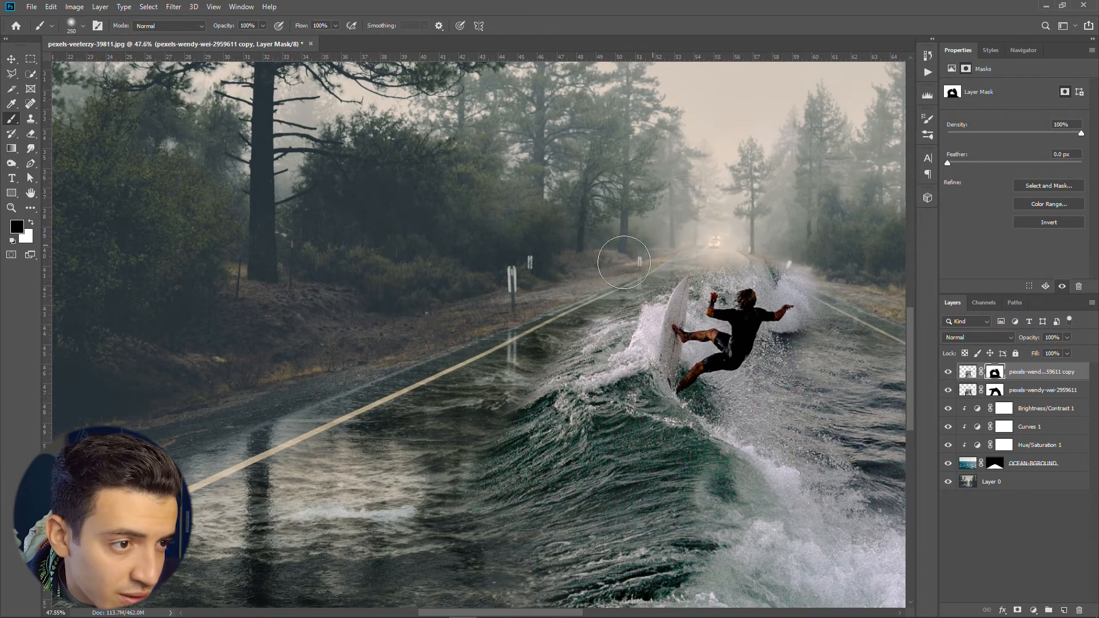
scroll(630, 309, "up", 8)
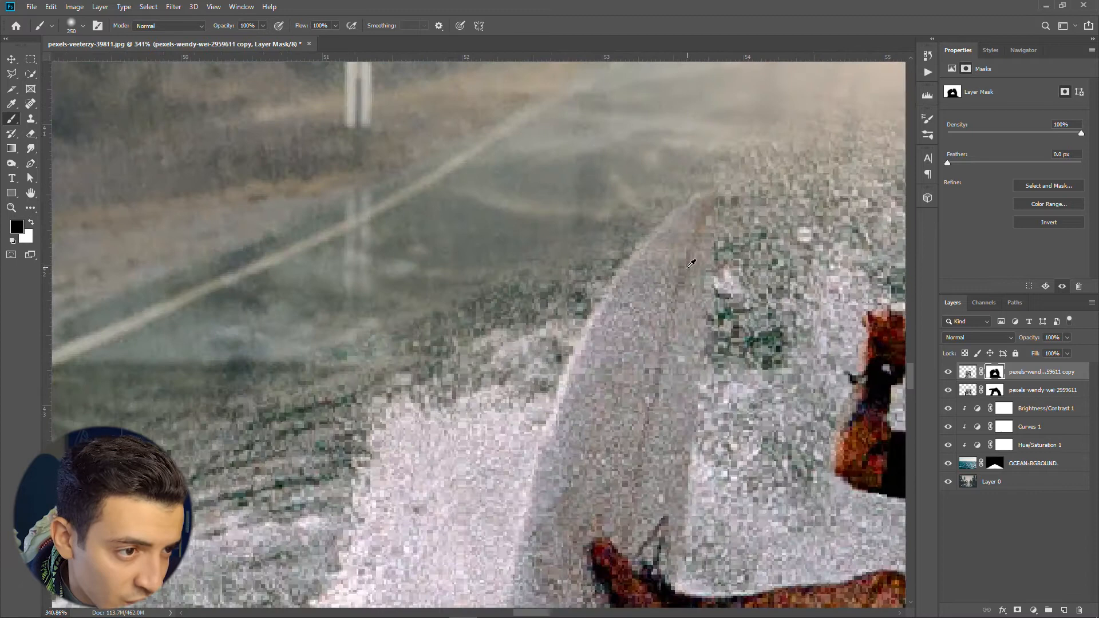
scroll(630, 309, "down", 4)
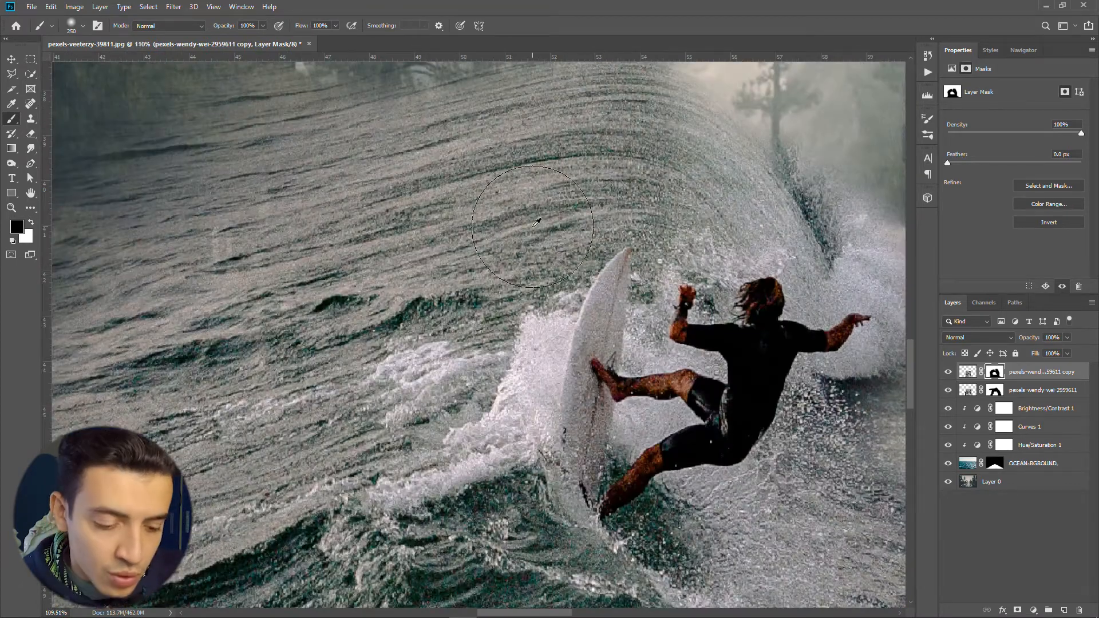
Enlarge the soft brush to size 400 and mask out the water covering the trees, roadside and road line behind the surfboard.
key("bracketright")
key("bracketright")
key("bracketright")
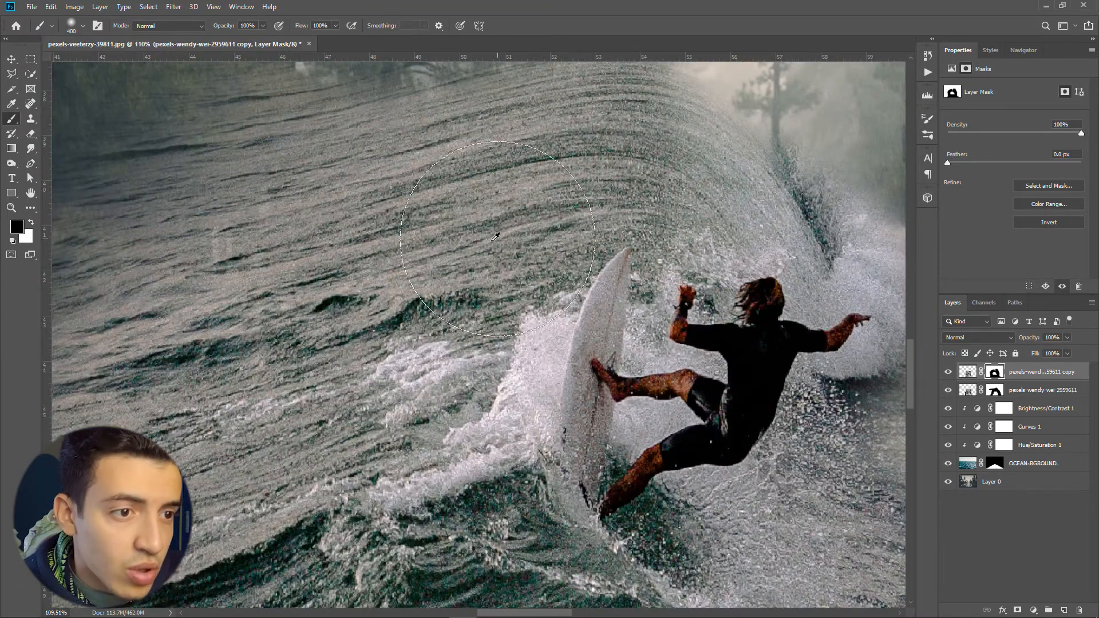
scroll(487, 257, "down", 4)
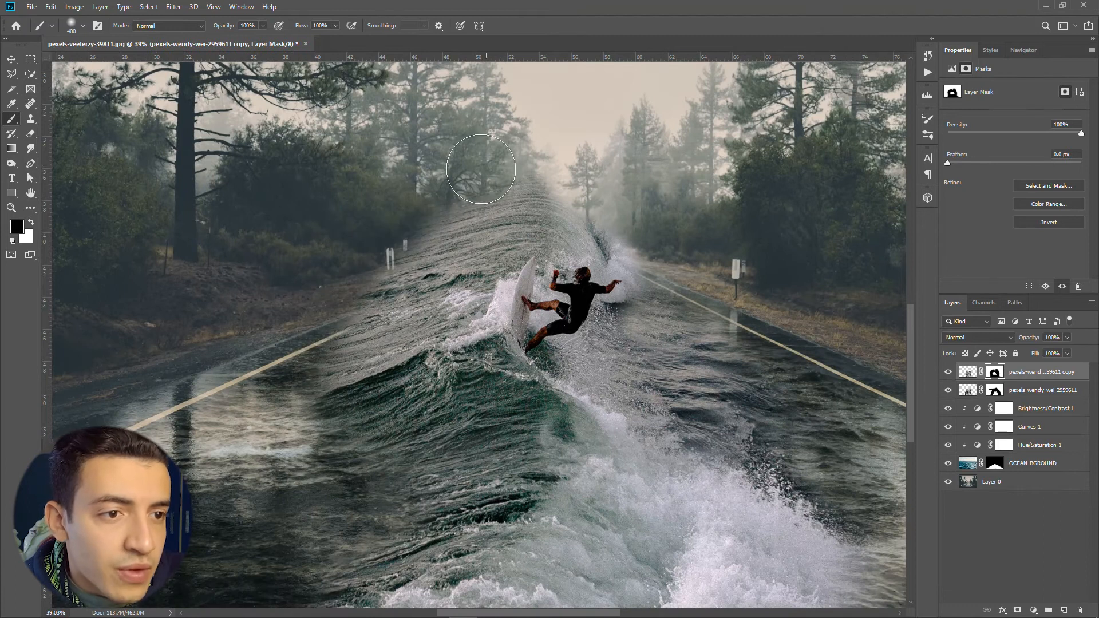
mouse_move(596, 175)
left_mouse_down()
mouse_move(353, 198)
mouse_move(292, 223)
mouse_move(433, 228)
mouse_move(426, 244)
mouse_move(442, 235)
mouse_move(192, 394)
mouse_move(233, 388)
mouse_move(304, 338)
mouse_move(306, 418)
mouse_move(273, 478)
mouse_move(308, 488)
mouse_move(291, 413)
mouse_move(391, 269)
left_mouse_up()
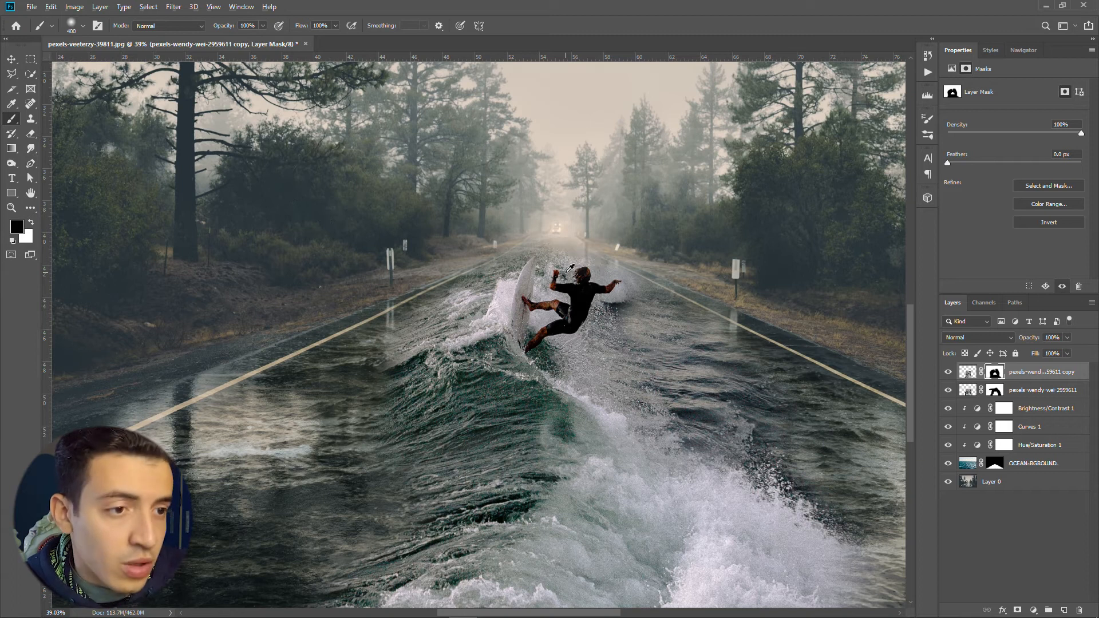
Set the brush to 100% hardness and a size of 436 px.
mouse_move(566, 289)
left_mouse_down()
mouse_move(568, 239)
mouse_move(657, 319)
mouse_move(427, 335)
mouse_move(325, 373)
mouse_move(522, 540)
left_mouse_up()
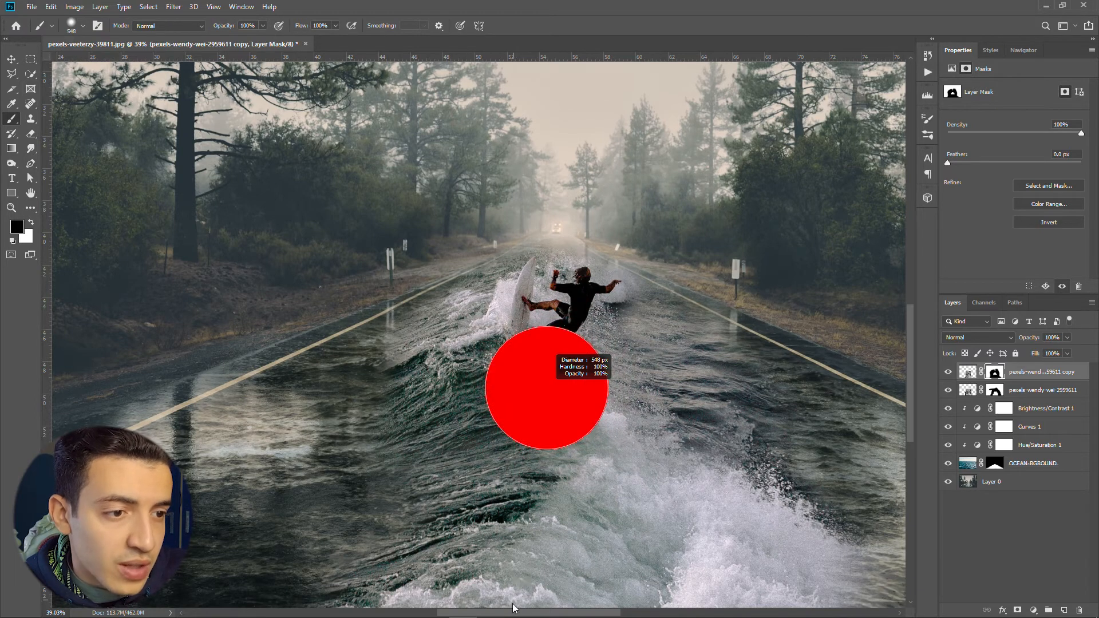
left_click_drag(514, 612, 483, 616)
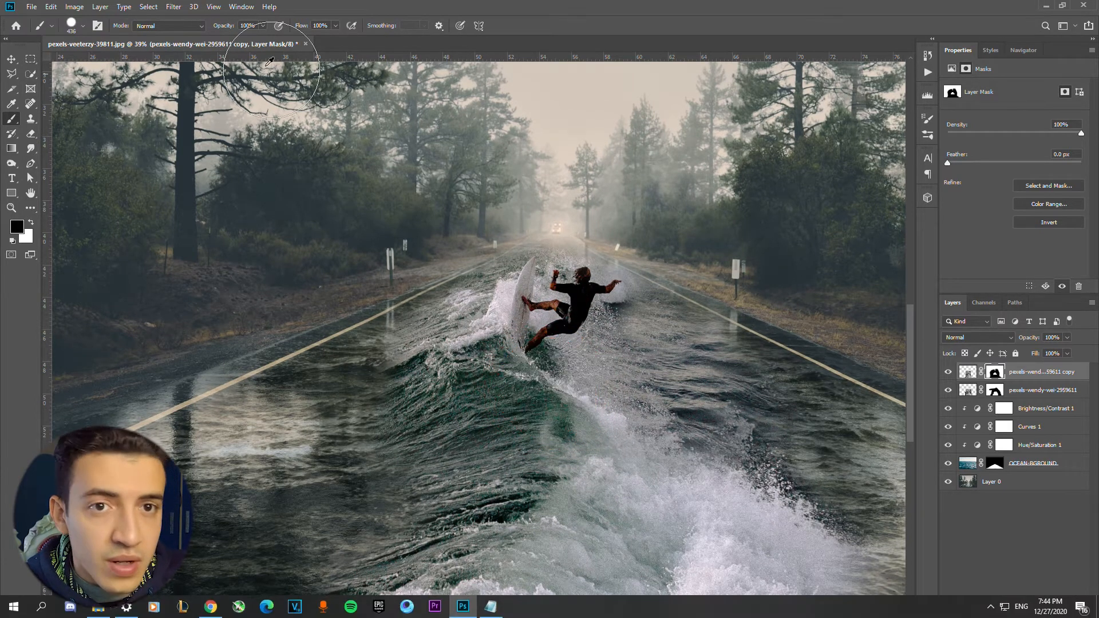
left_click(83, 26)
left_click(231, 102)
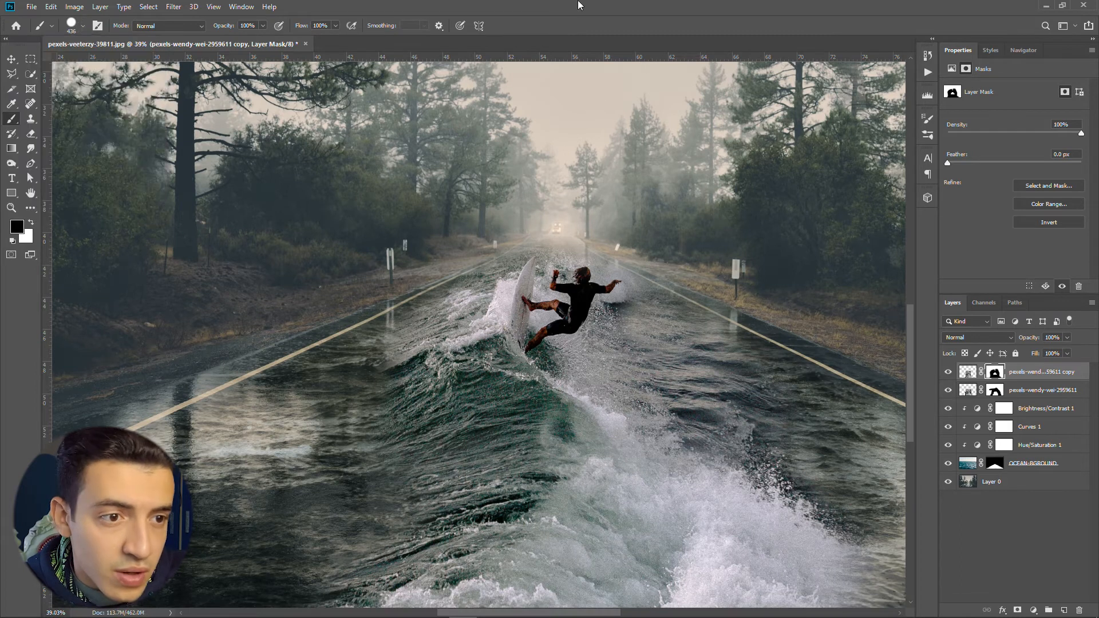
Reduce the hard brush to size 175 and mask out the leftover water above the surfer and the foam beyond his outstretched hand.
scroll(475, 239, "up", 5)
left_click_drag(617, 231, 543, 226)
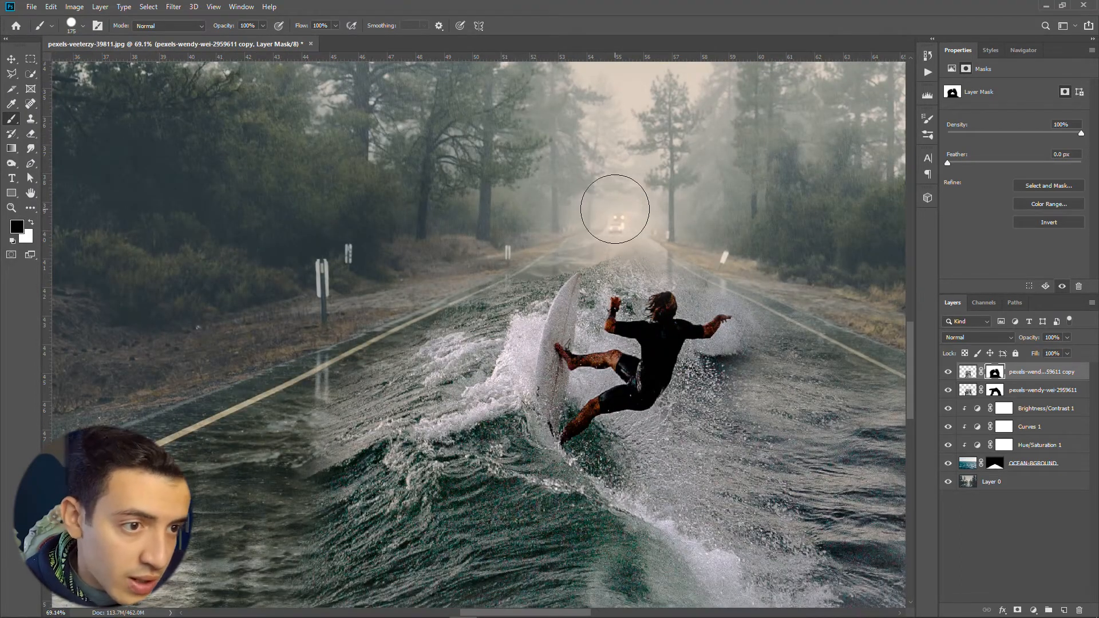
scroll(713, 377, "up", 6)
mouse_move(713, 376)
left_mouse_down()
mouse_move(758, 365)
mouse_move(784, 343)
mouse_move(793, 313)
mouse_move(794, 329)
mouse_move(797, 294)
mouse_move(798, 236)
mouse_move(748, 181)
mouse_move(692, 182)
mouse_move(723, 194)
left_mouse_up()
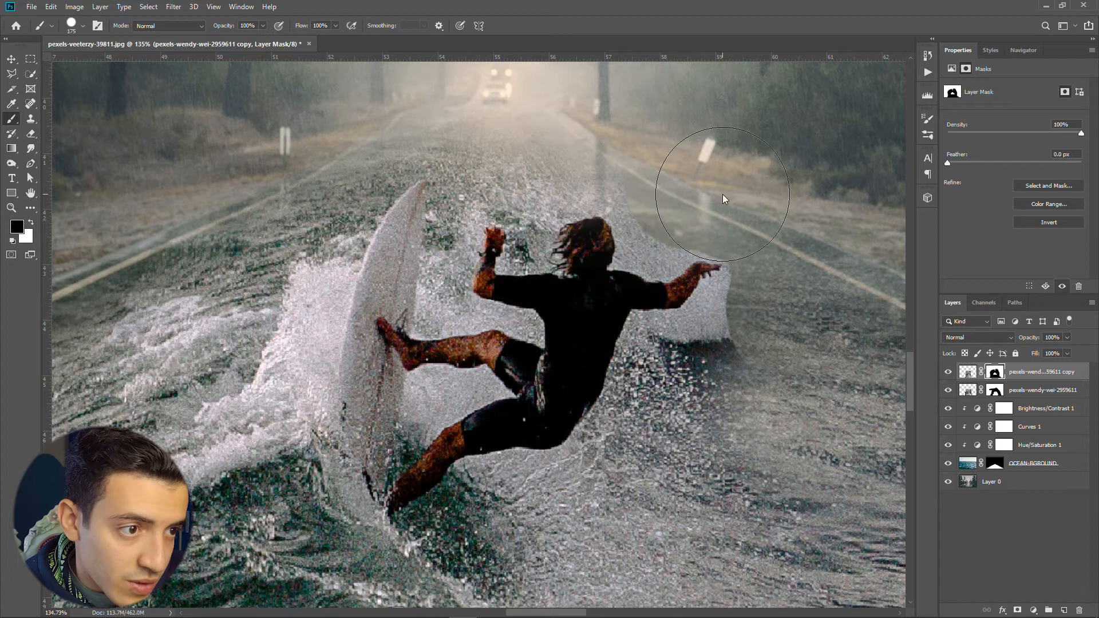
scroll(573, 364, "down", 15)
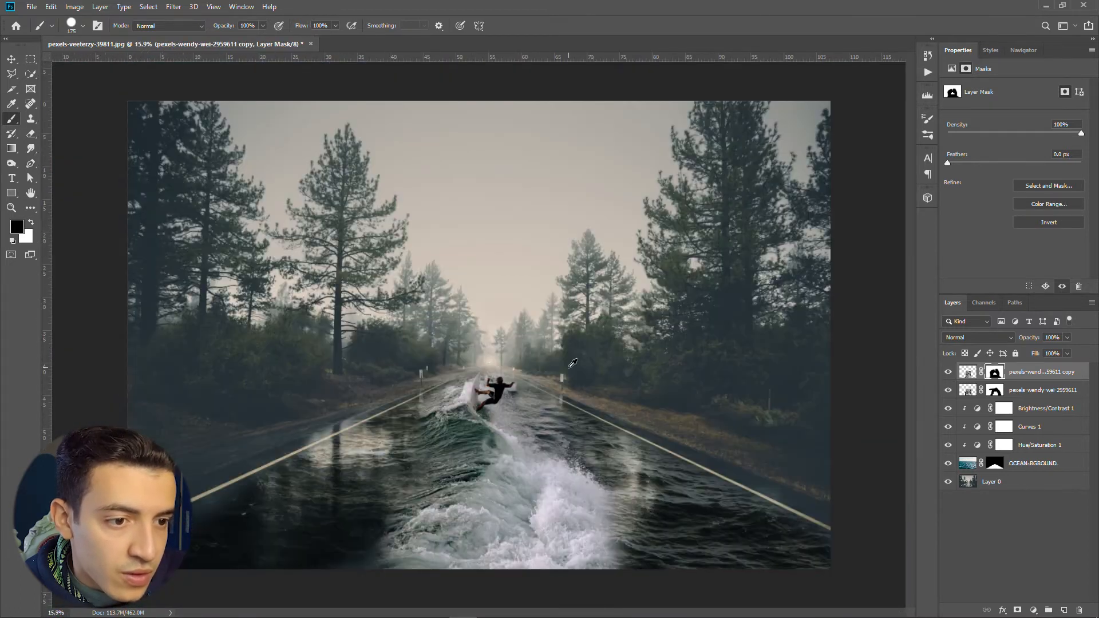
scroll(558, 403, "up", 1)
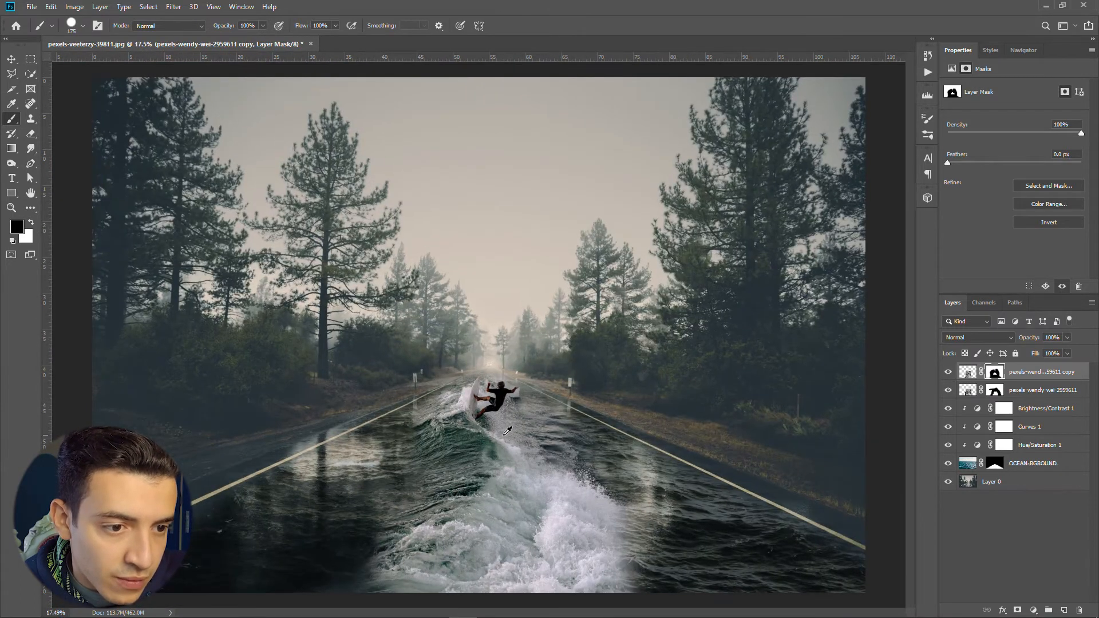
Reduce the hard brush to size 80 and mask out the foam above and below the surfer's outstretched arm, following its outline.
scroll(529, 427, "up", 20)
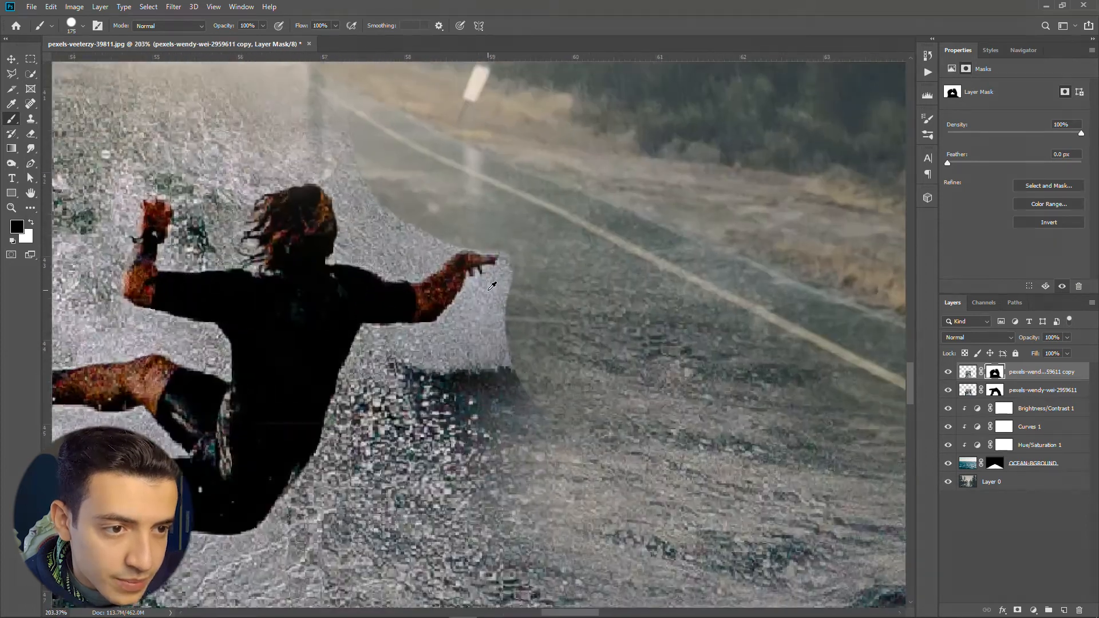
key("bracketleft")
key("bracketleft")
key("bracketleft")
key("bracketleft")
key("bracketleft")
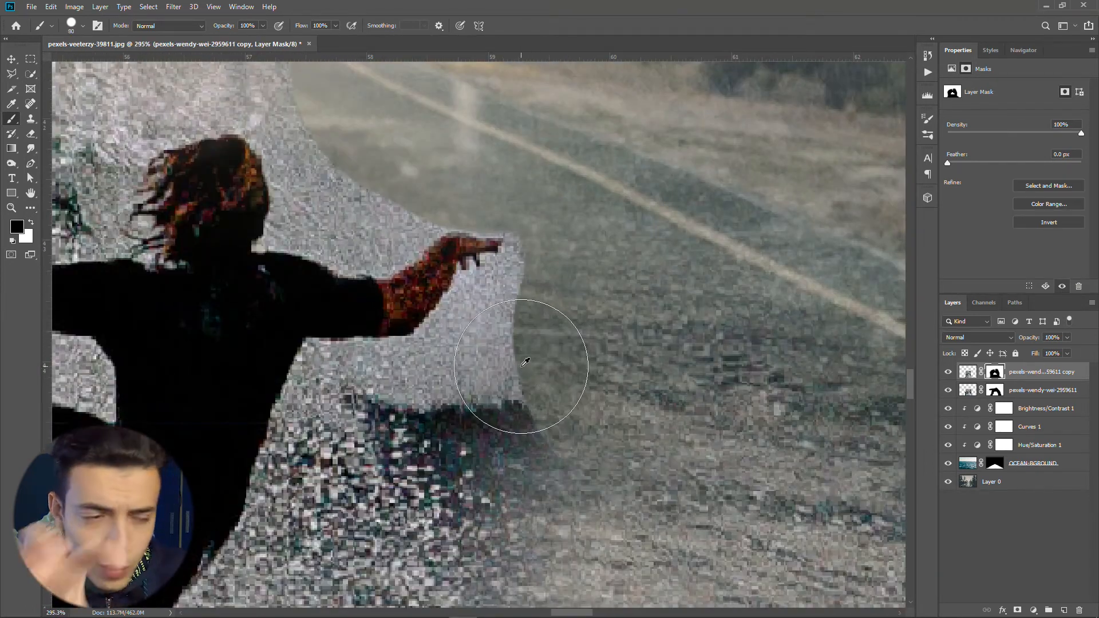
mouse_move(521, 365)
left_mouse_down()
mouse_move(528, 319)
mouse_move(510, 331)
mouse_move(520, 380)
mouse_move(496, 373)
mouse_move(506, 387)
left_mouse_up()
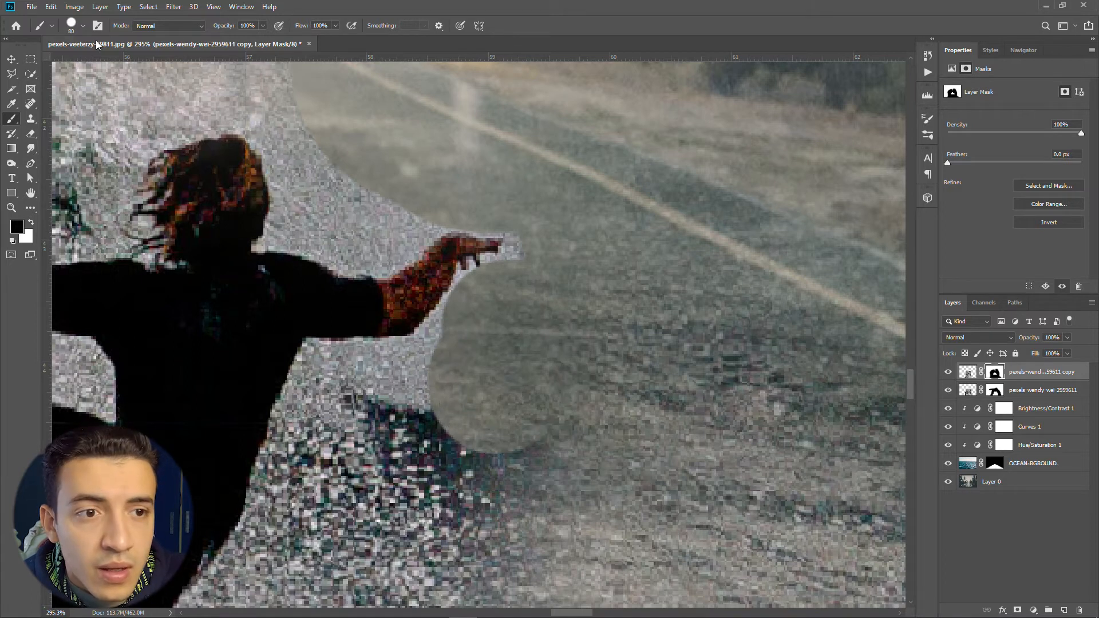
mouse_move(316, 171)
left_mouse_down()
mouse_move(356, 183)
mouse_move(333, 150)
mouse_move(340, 187)
mouse_move(369, 212)
mouse_move(394, 187)
left_mouse_up()
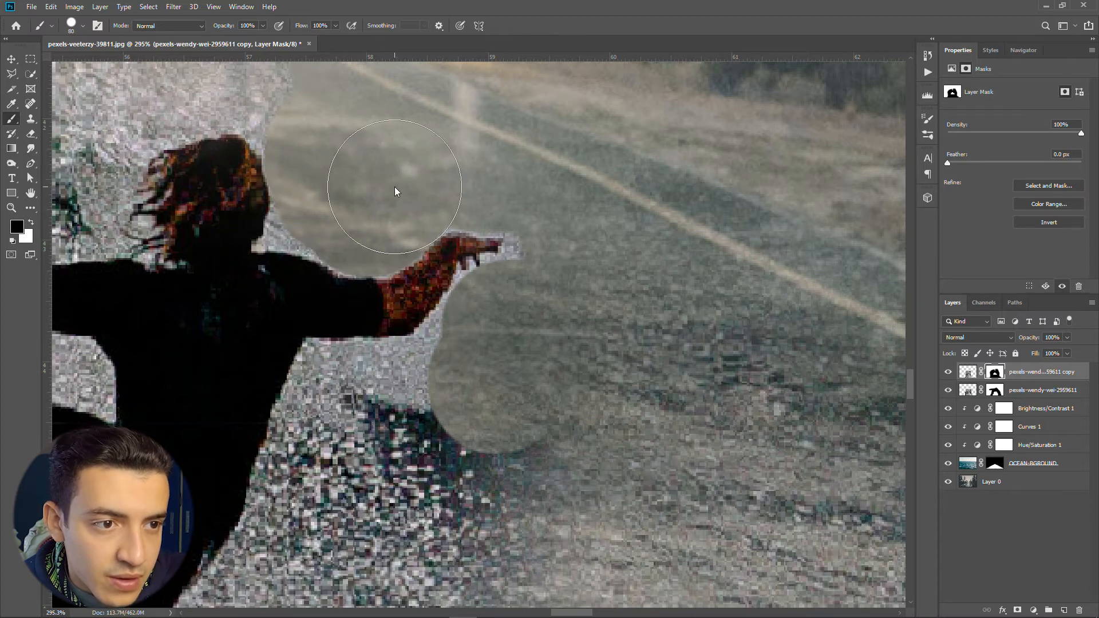
mouse_move(570, 205)
left_mouse_down()
mouse_move(578, 251)
mouse_move(558, 292)
mouse_move(568, 242)
mouse_move(536, 181)
mouse_move(483, 167)
left_mouse_up()
left_click_drag(537, 311, 516, 313)
scroll(516, 314, "down", 10)
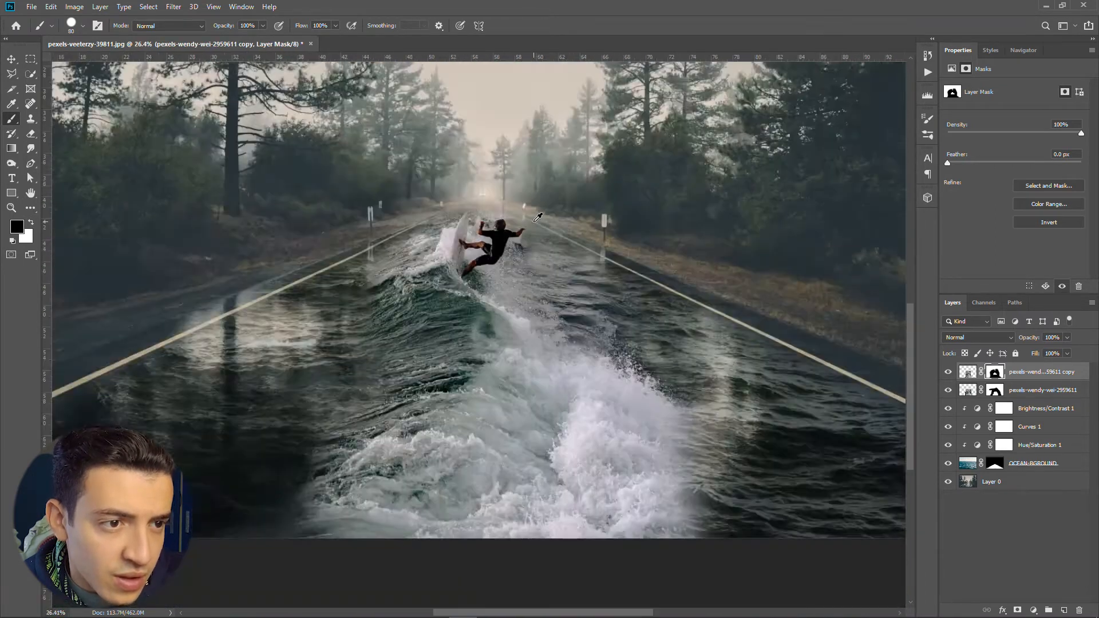